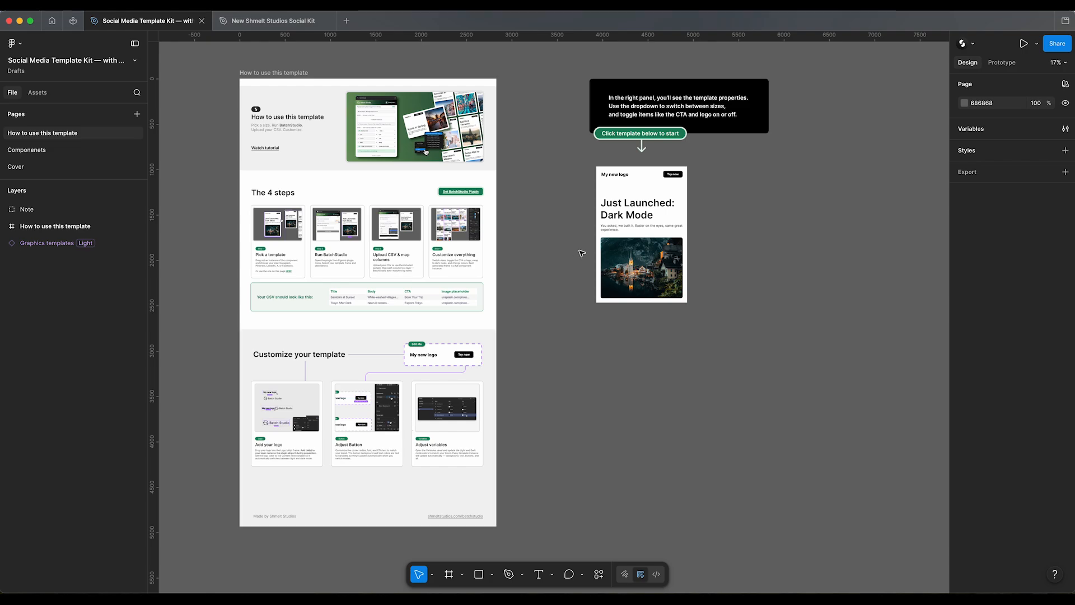
Step: Select the graphics template under the start note and view the size variants on the Componenets page
scroll(694, 297, up, 5)
scroll(728, 207, down, 3)
click(636, 344)
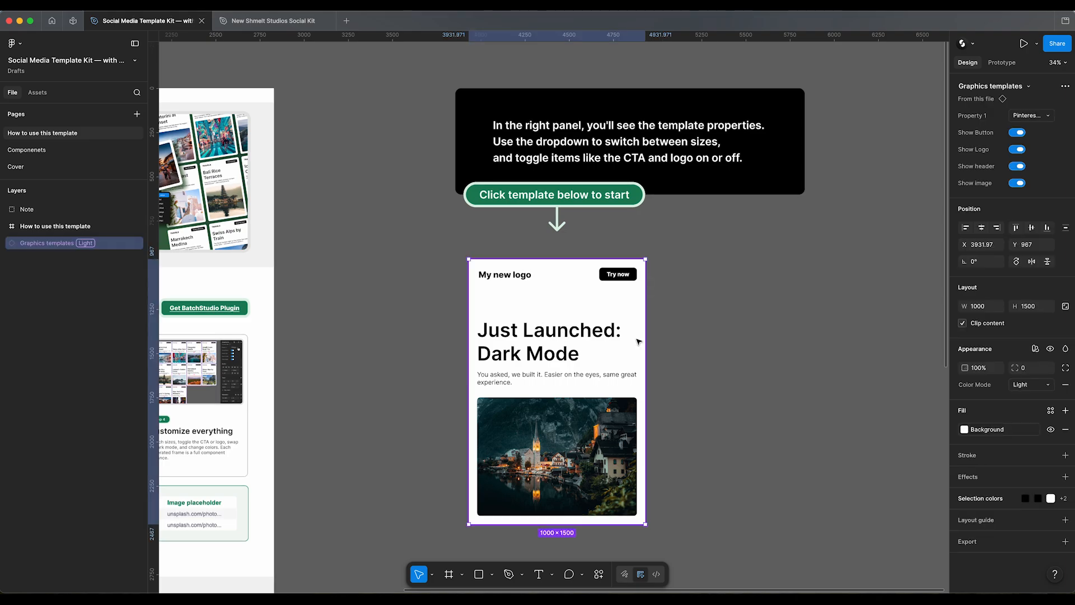
click(66, 150)
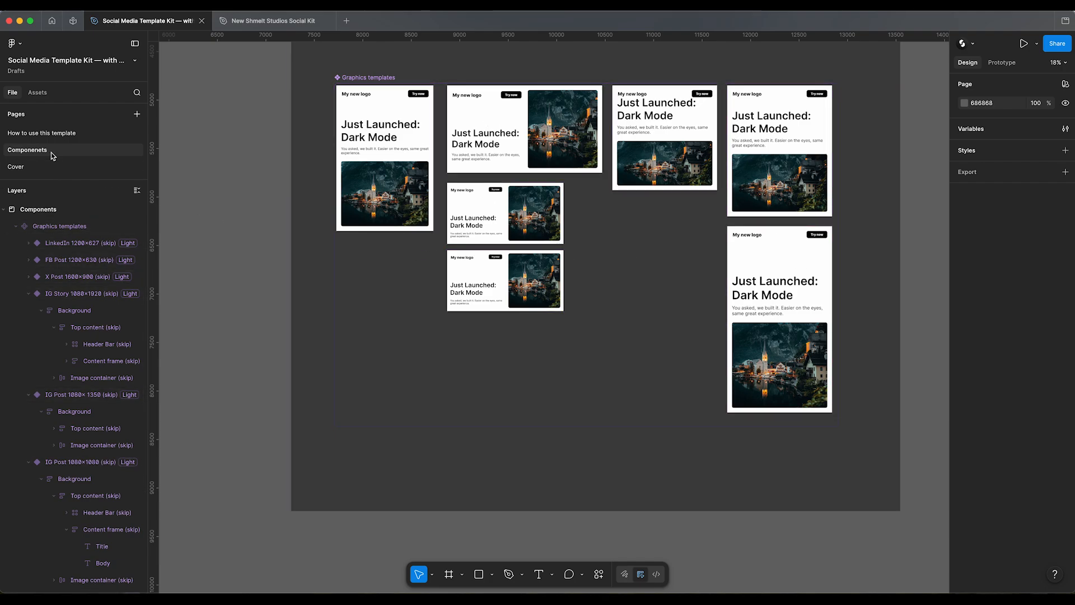
Step: On the "How to use this template" page, change the logo text in the Edit Me component to "my logo"
click(56, 134)
drag(460, 372, 692, 134)
drag(589, 338, 722, 170)
drag(557, 267, 635, 289)
scroll(593, 271, up, 4)
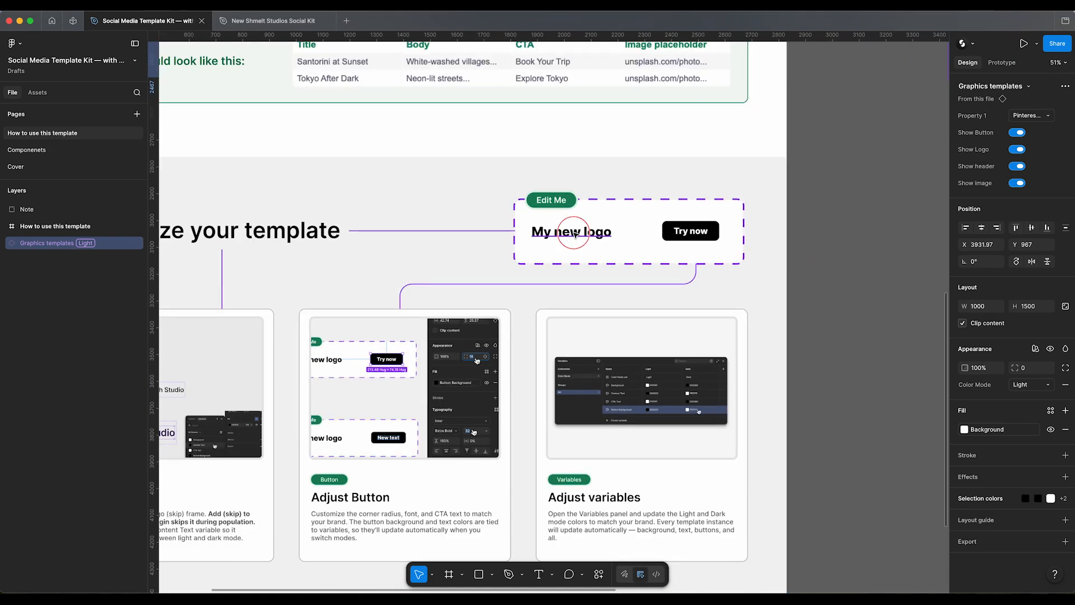
double_click(584, 232)
double_click(584, 232)
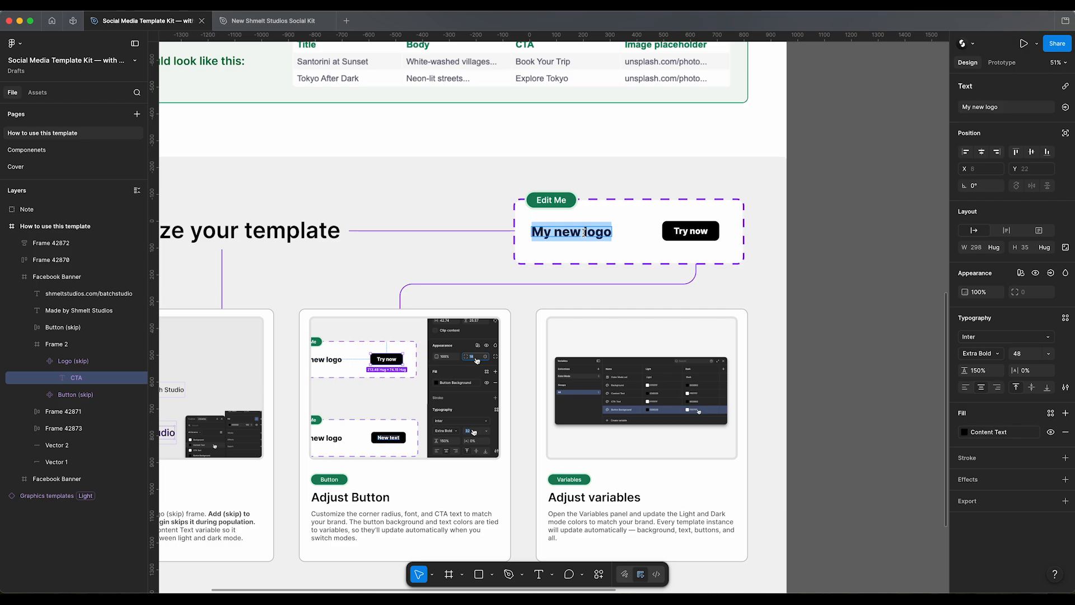
text(my logo)
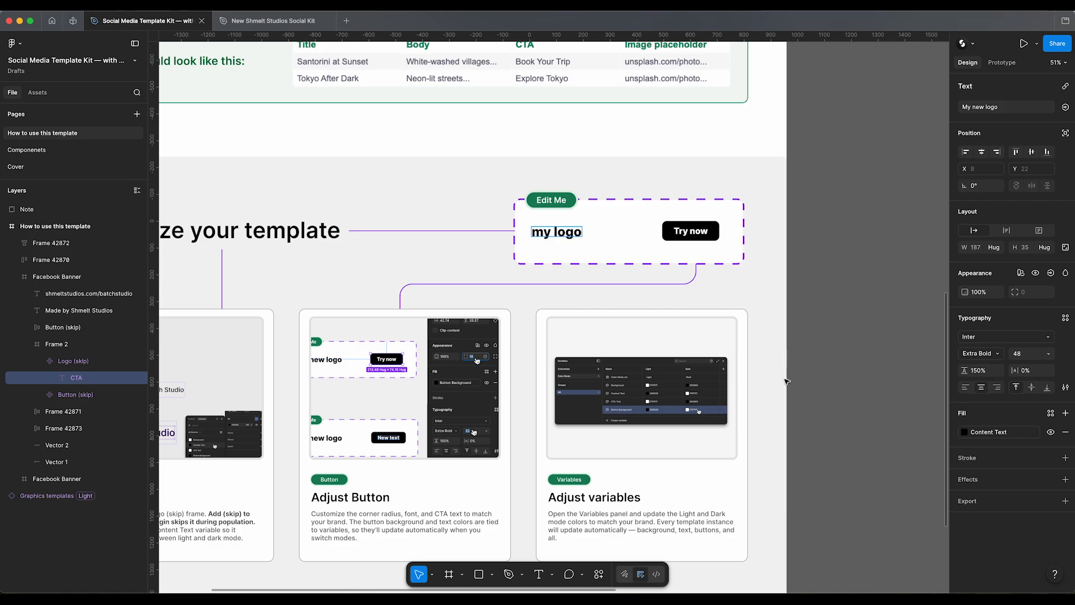
click(810, 368)
Step: Check the logo in the header of the template instance below the start note
scroll(694, 383, down, 5)
drag(839, 261, 581, 389)
scroll(653, 200, up, 5)
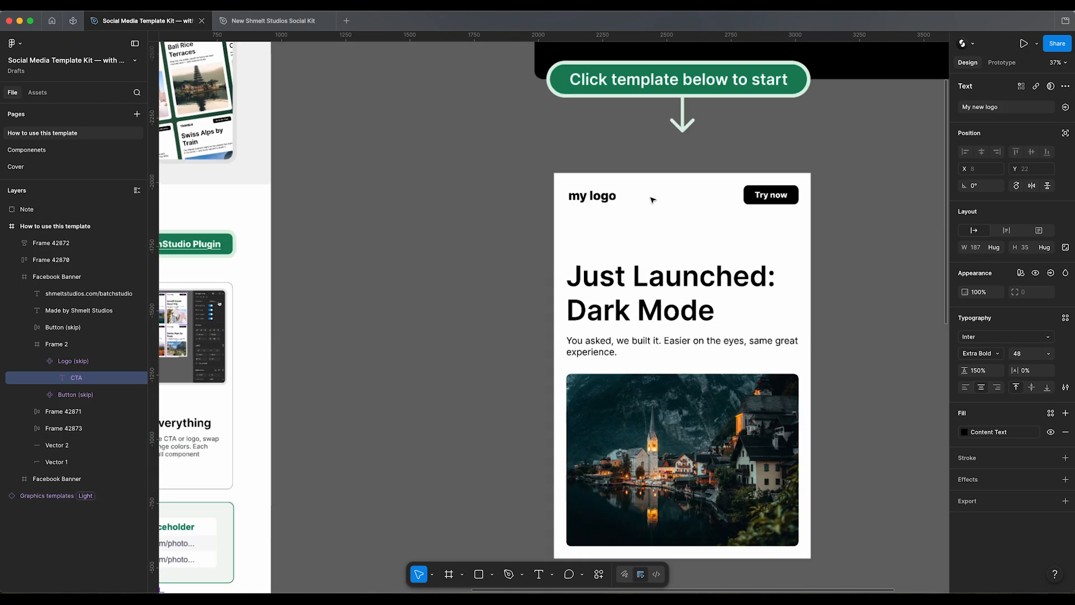
scroll(651, 200, up, 3)
scroll(564, 223, down, 6)
Step: Paste the Shmelt Studios logo vector beside the placeholder text in the Edit Me logo component
click(482, 385)
drag(473, 417, 622, 274)
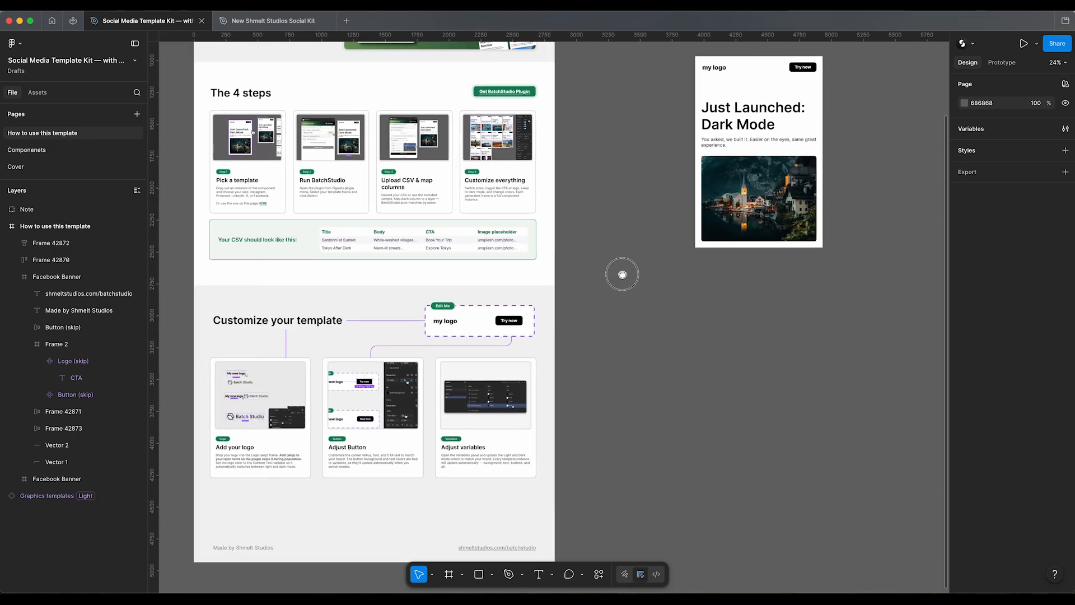
scroll(623, 275, down, 2)
scroll(432, 239, up, 3)
click(468, 303)
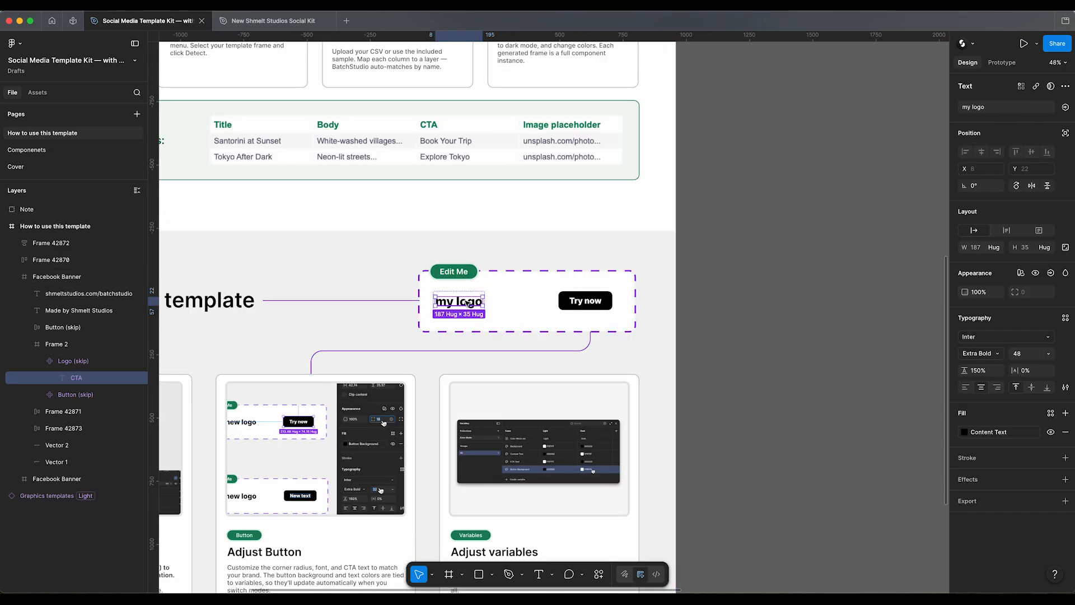
key(ctrl+v)
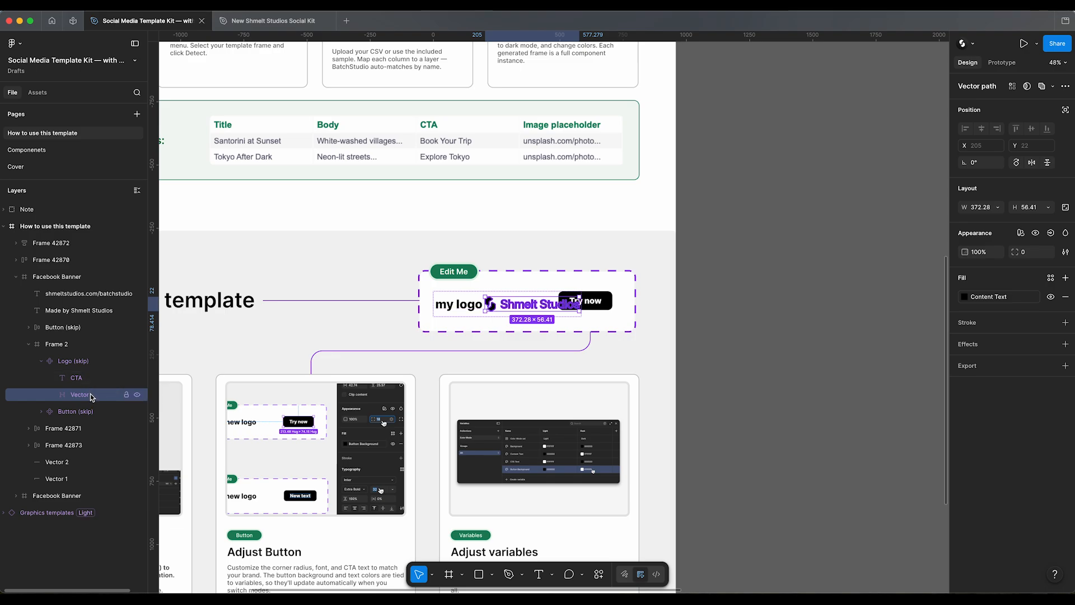
Step: Rename the CTA text layer inside the logo component as "Logo (Skip)"
click(102, 379)
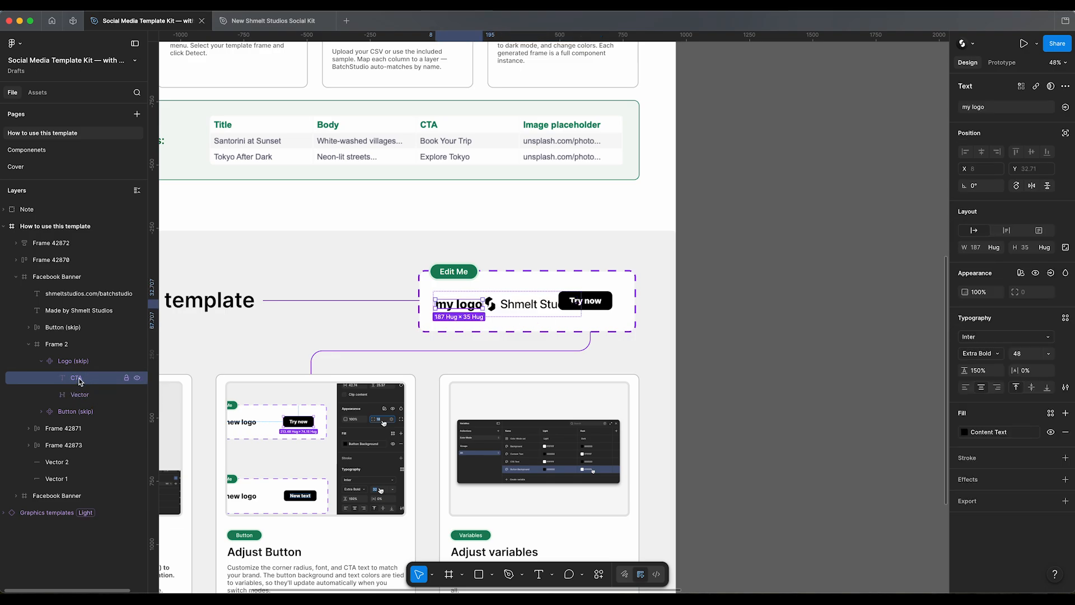
double_click(88, 383)
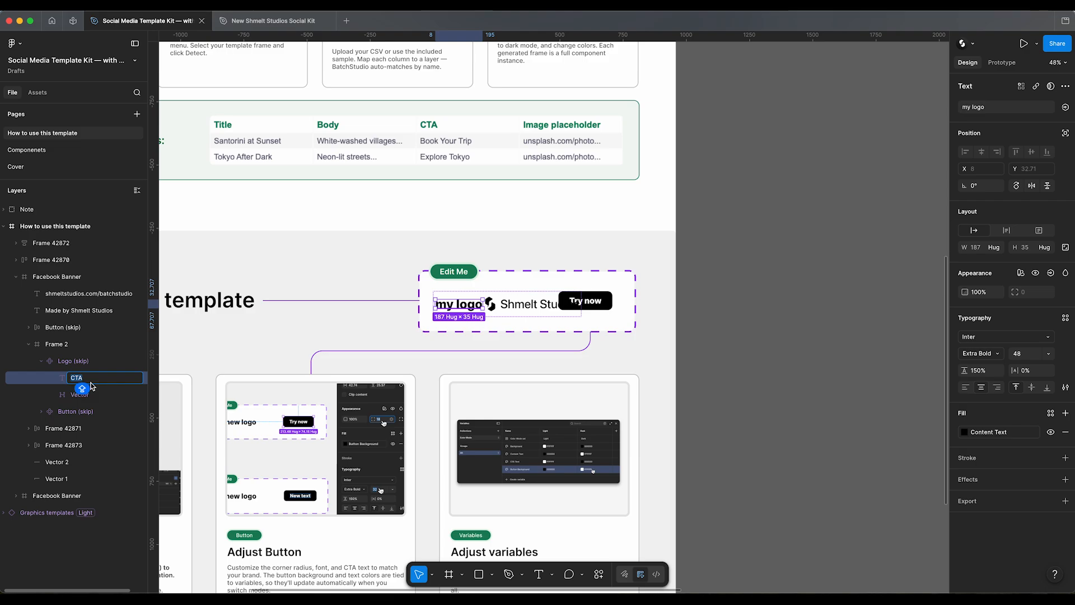
text(Logo (Skip)
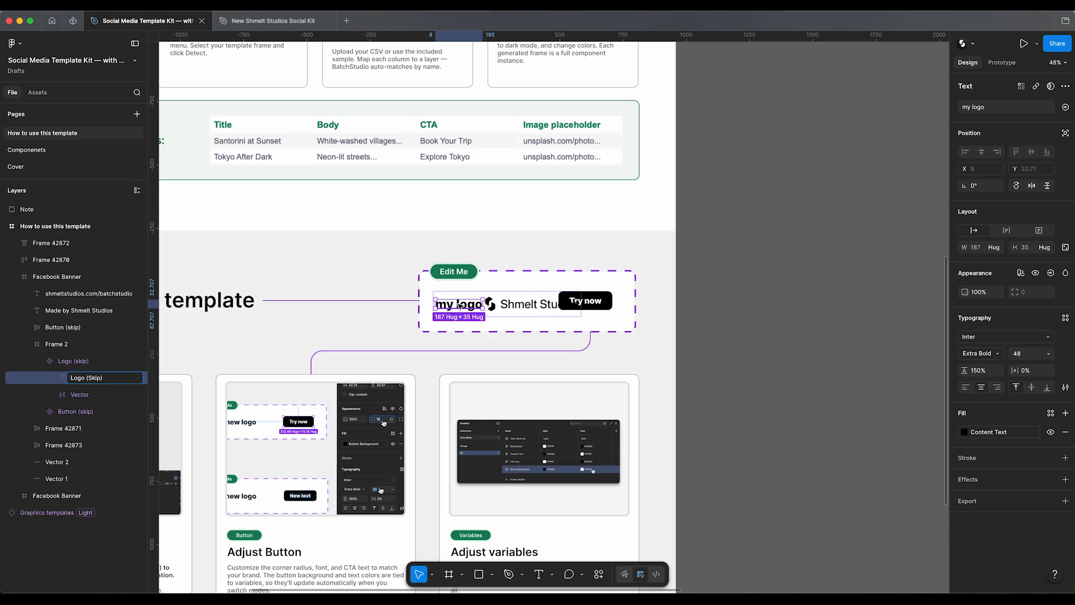
click(91, 397)
Step: Hide the placeholder text layer so the logo component shows only the Shmelt Studios vector
click(107, 380)
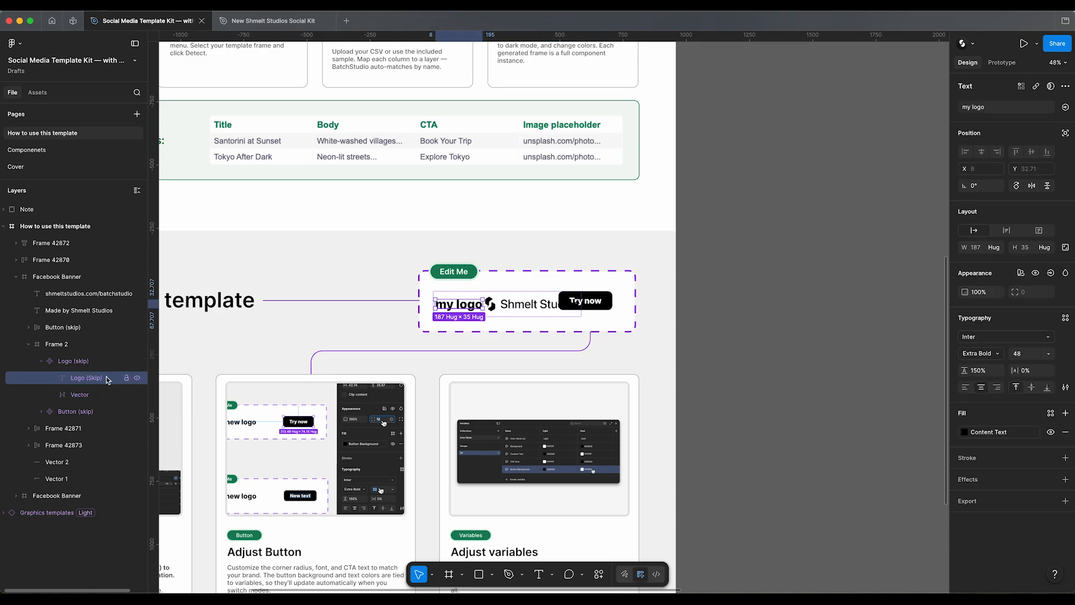
click(137, 378)
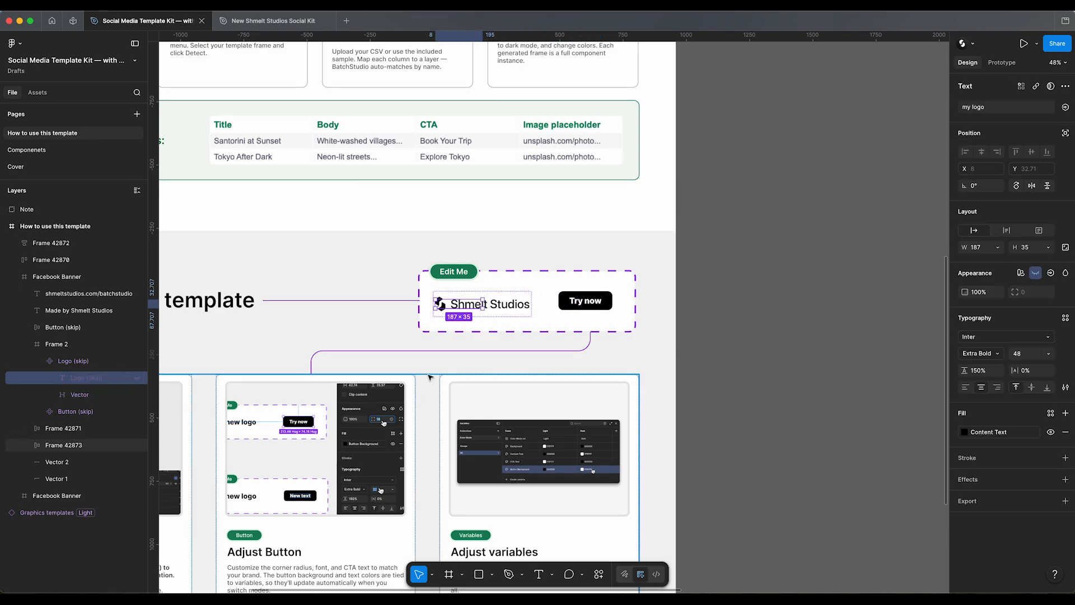
click(510, 308)
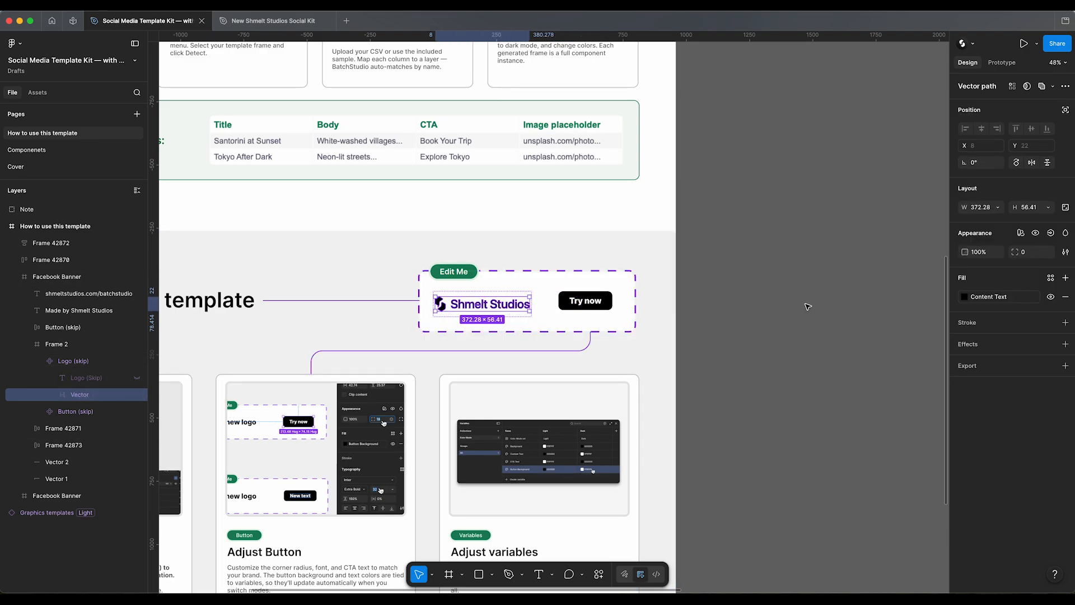
click(804, 308)
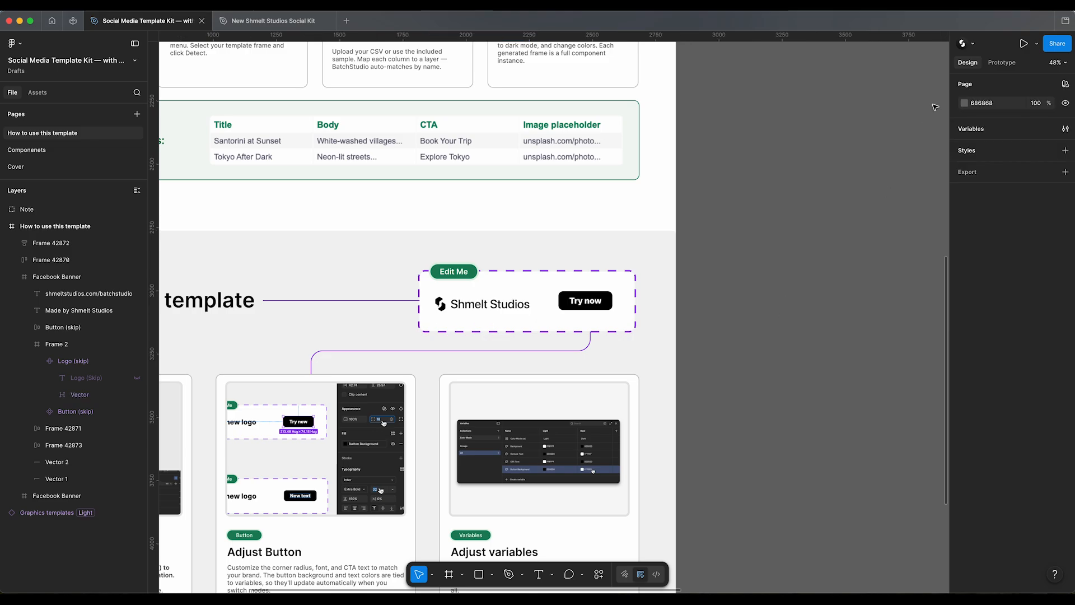
Step: Review the Light and Dark values of the Color Mode variables and compare them with the logo vector's fill
click(1066, 130)
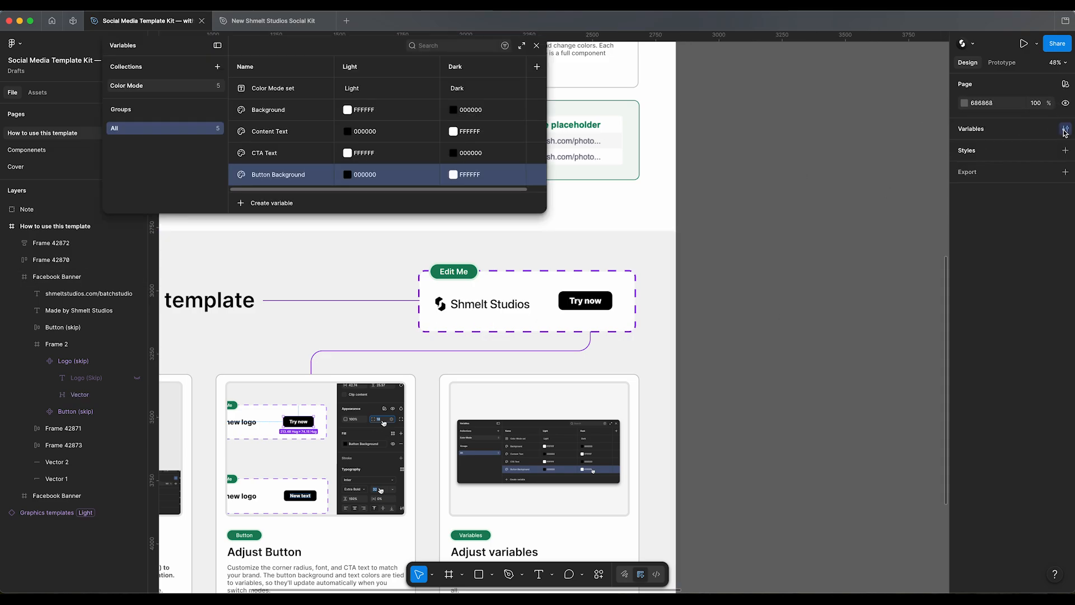
drag(365, 51, 571, 121)
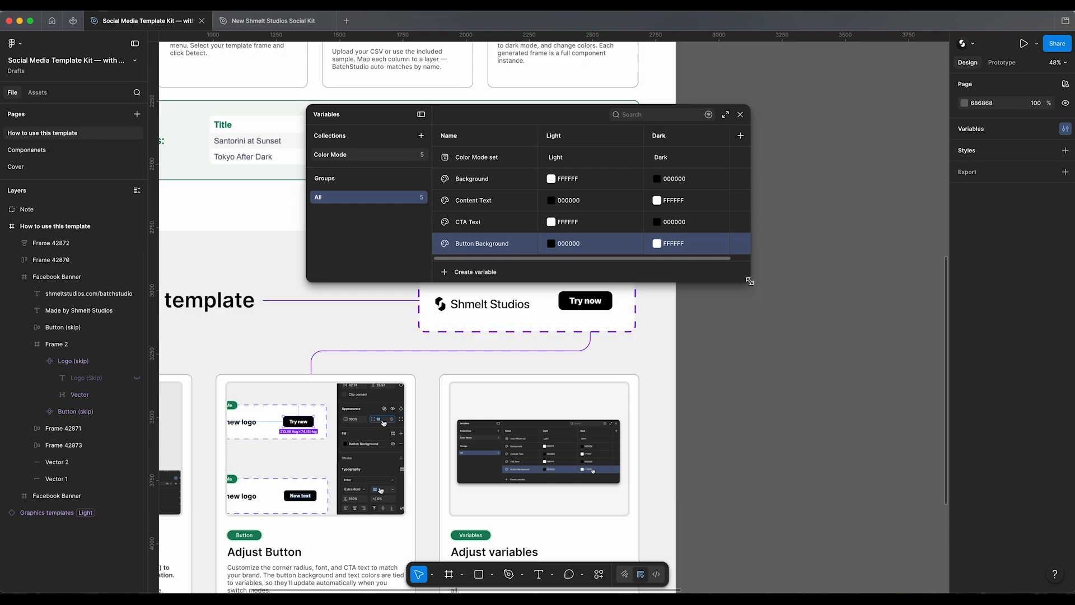
drag(751, 285, 768, 338)
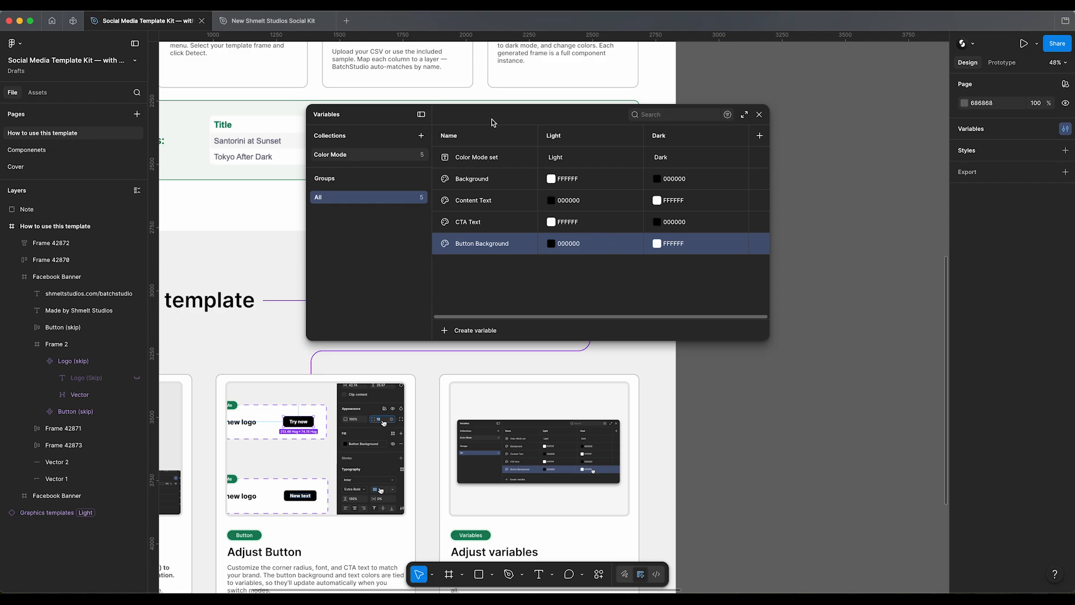
drag(486, 118, 734, 95)
click(482, 306)
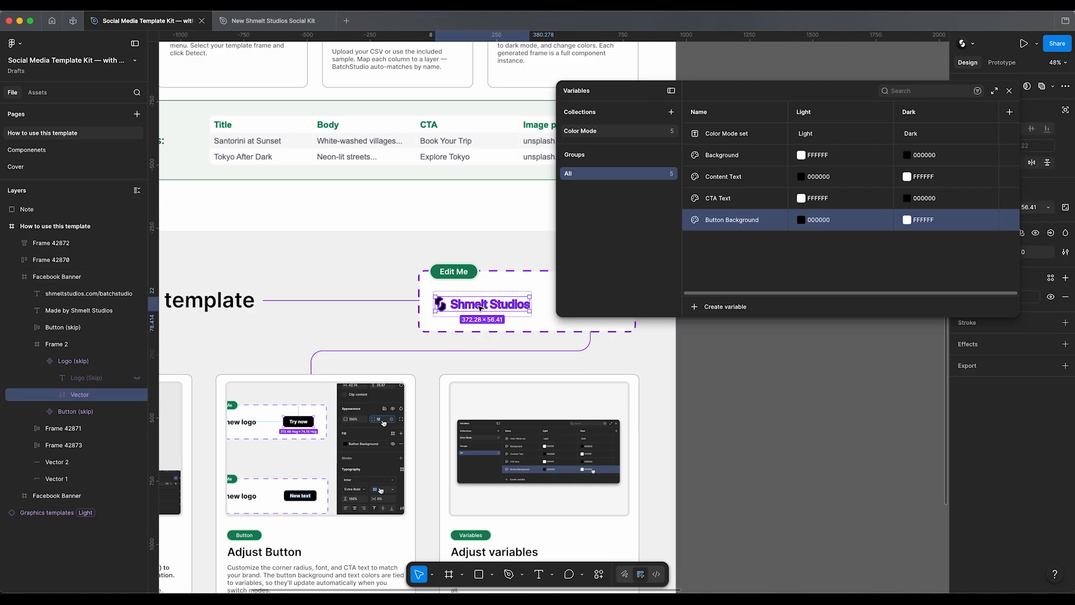
drag(797, 95, 516, 69)
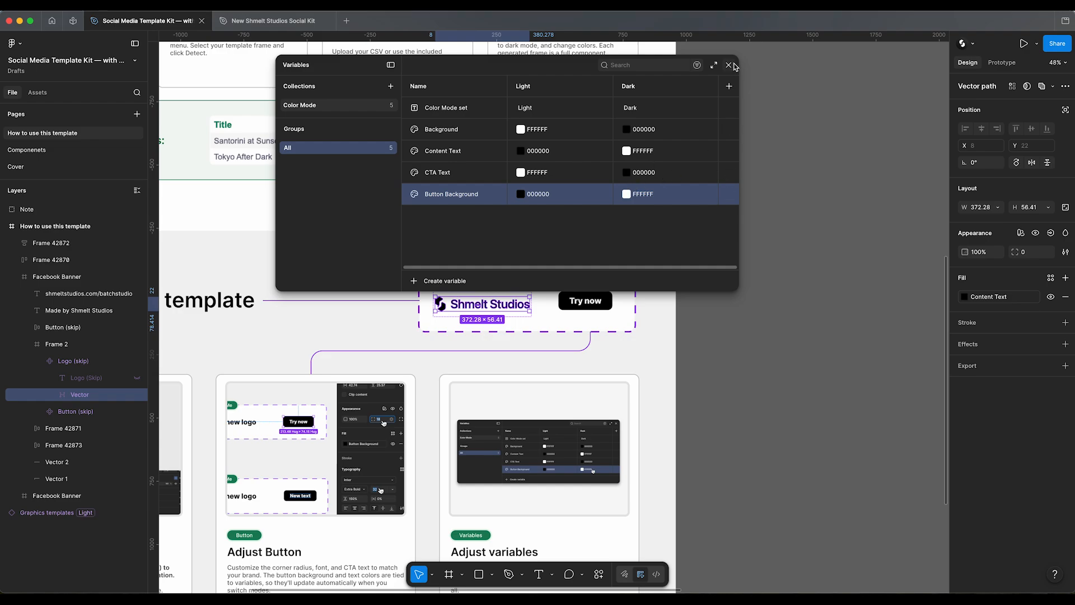
click(731, 66)
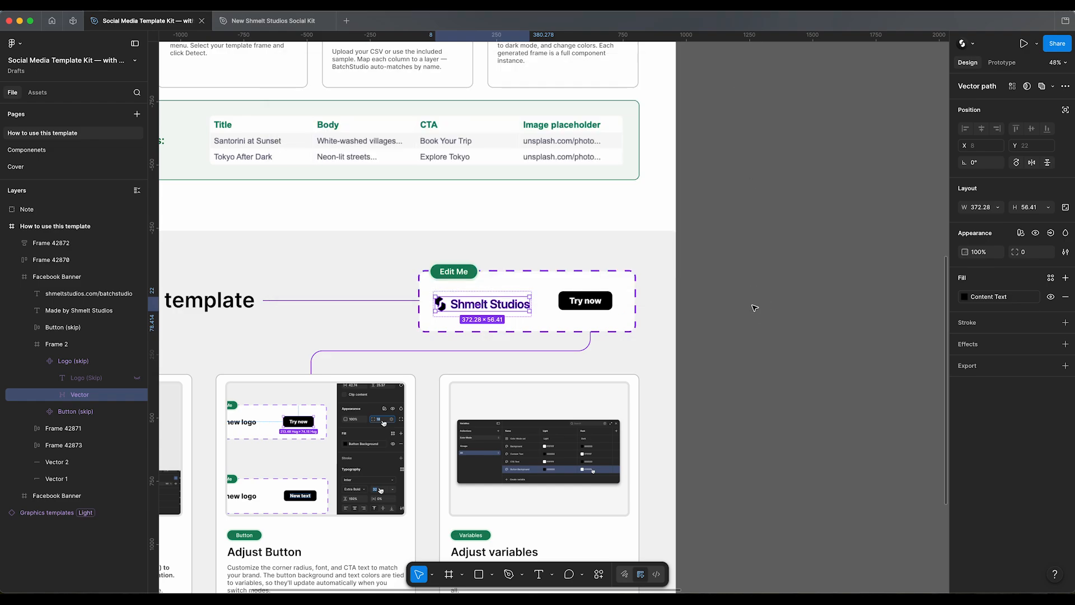
click(755, 308)
click(505, 306)
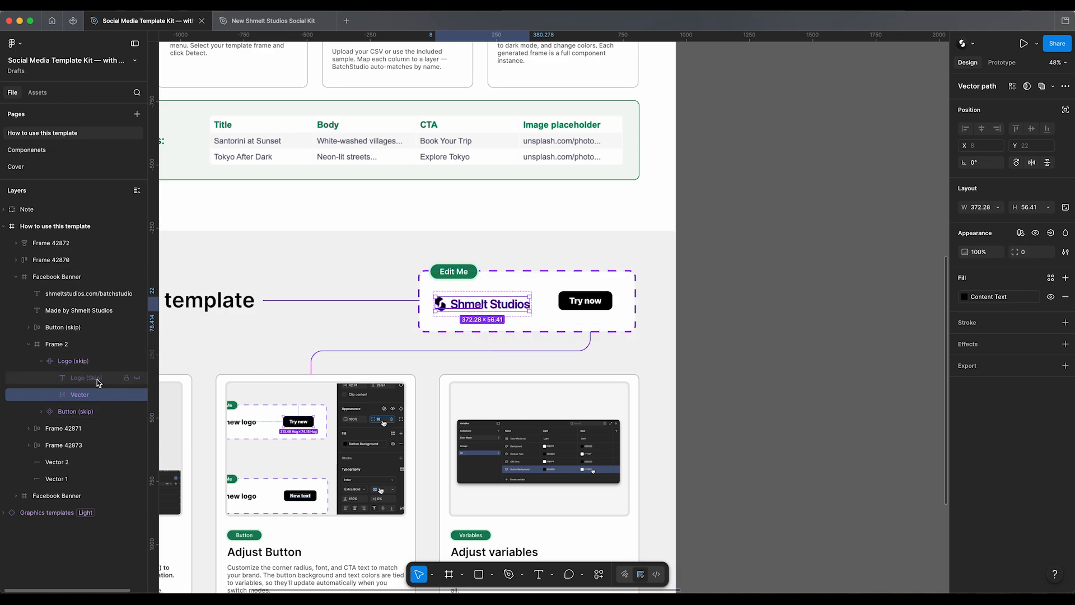
Step: Set the color mode of the template instance below the start note to Dark
click(695, 352)
key(shift+1)
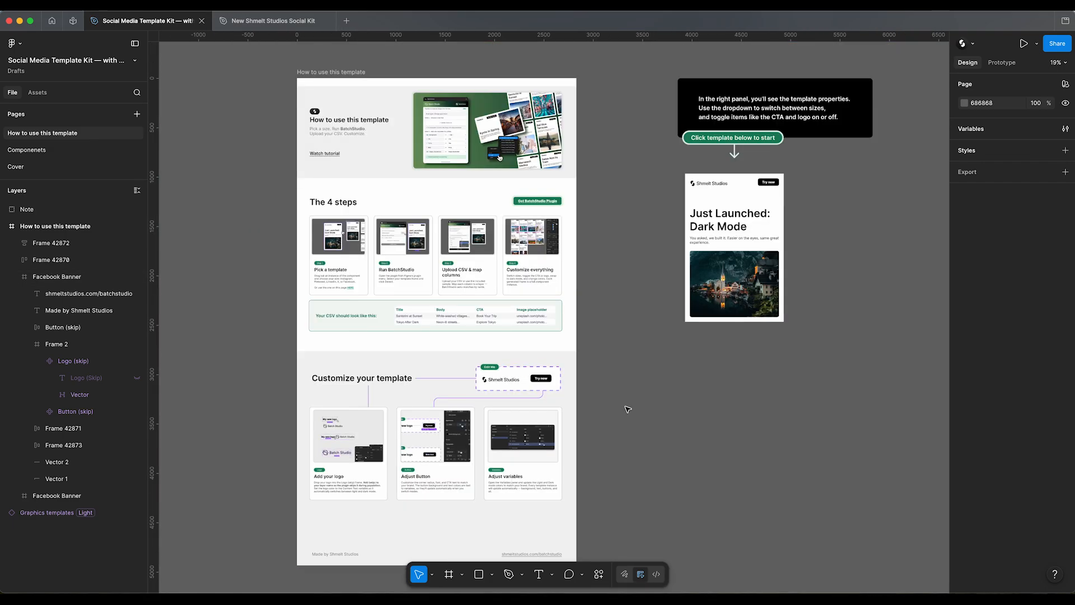
scroll(628, 409, right, 5)
scroll(532, 273, up, 5)
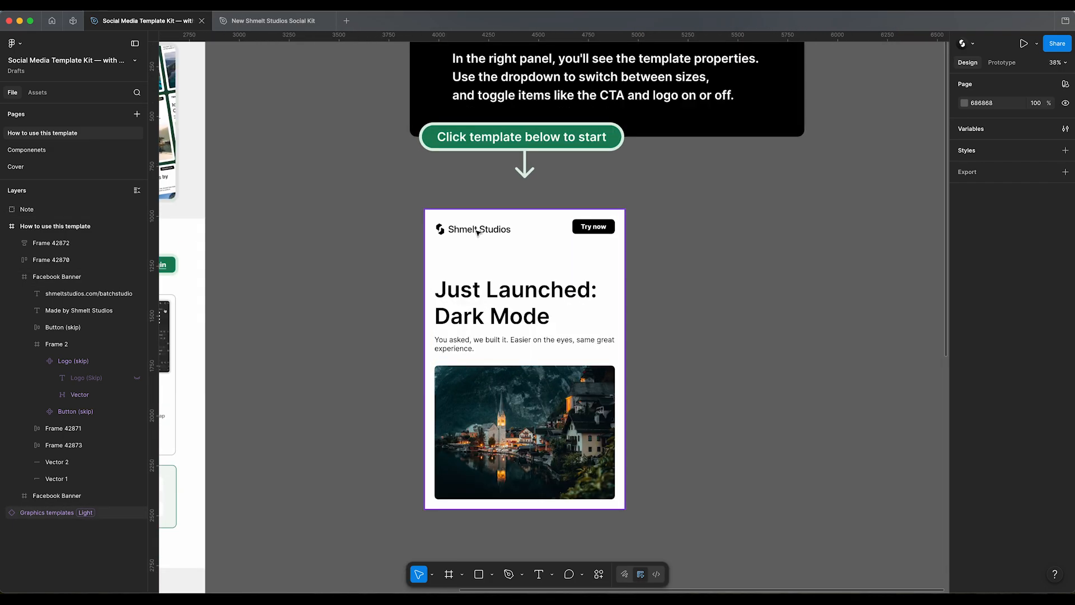
click(535, 273)
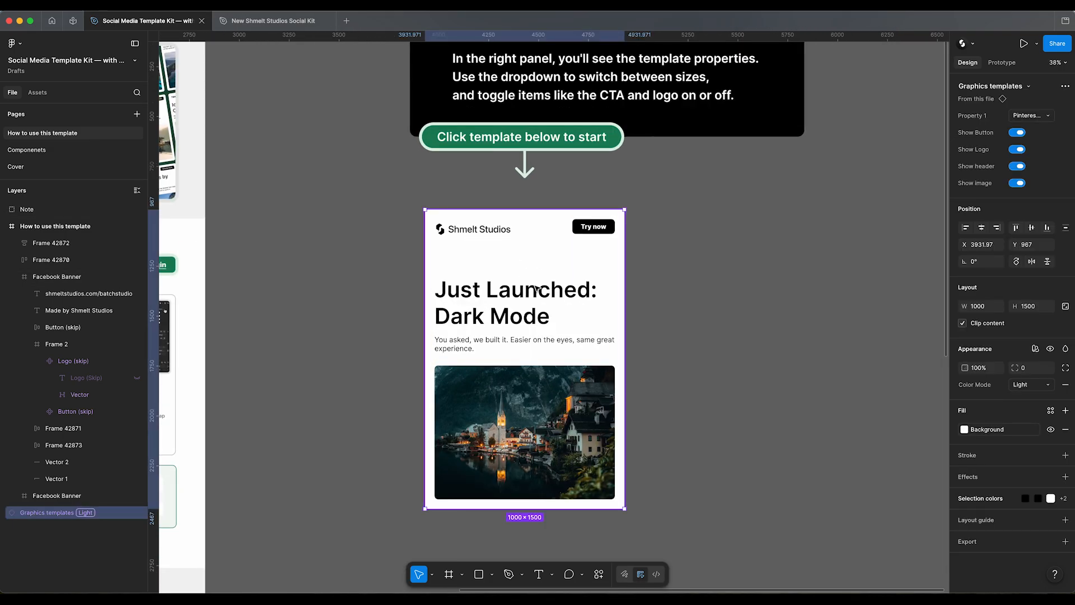
click(1027, 385)
click(1027, 398)
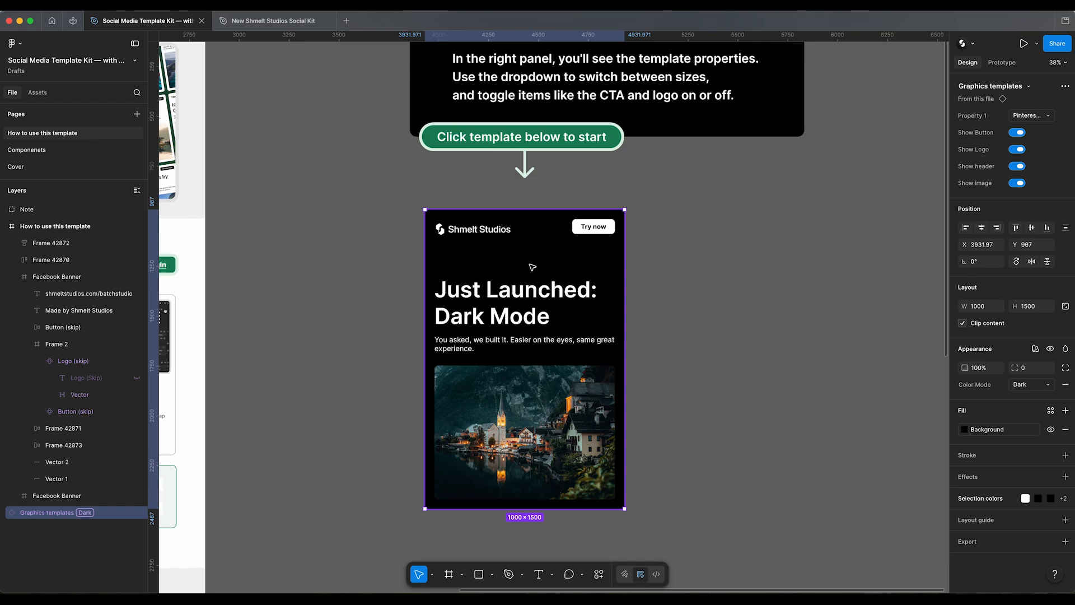
scroll(583, 332, down, 3)
click(725, 348)
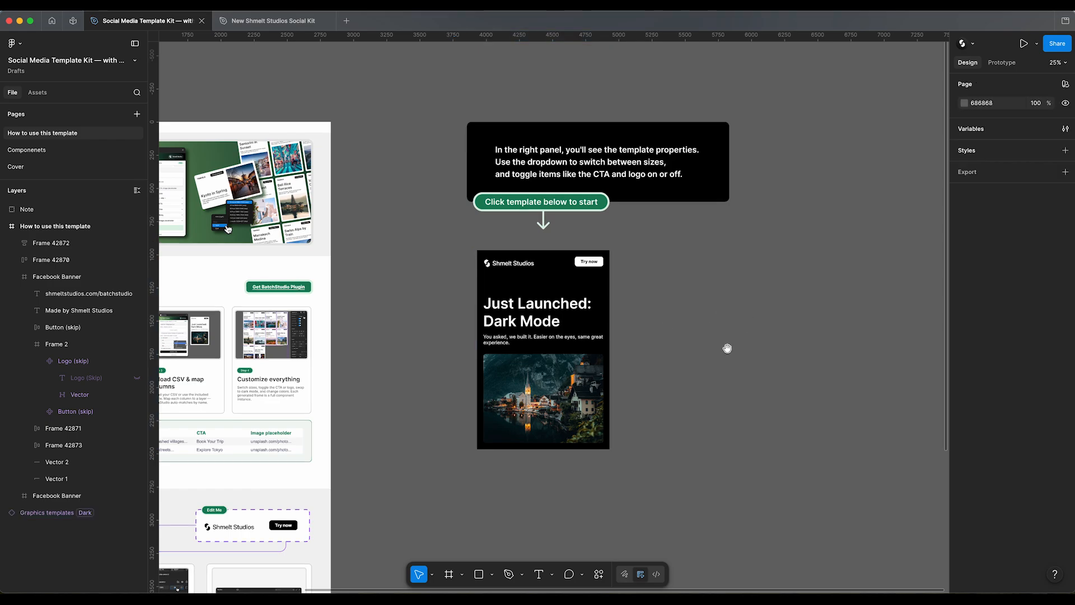
Step: Duplicate the dark template instance beside the original and set the copy's color mode to Light
scroll(725, 348, right, 5)
scroll(724, 348, down, 2)
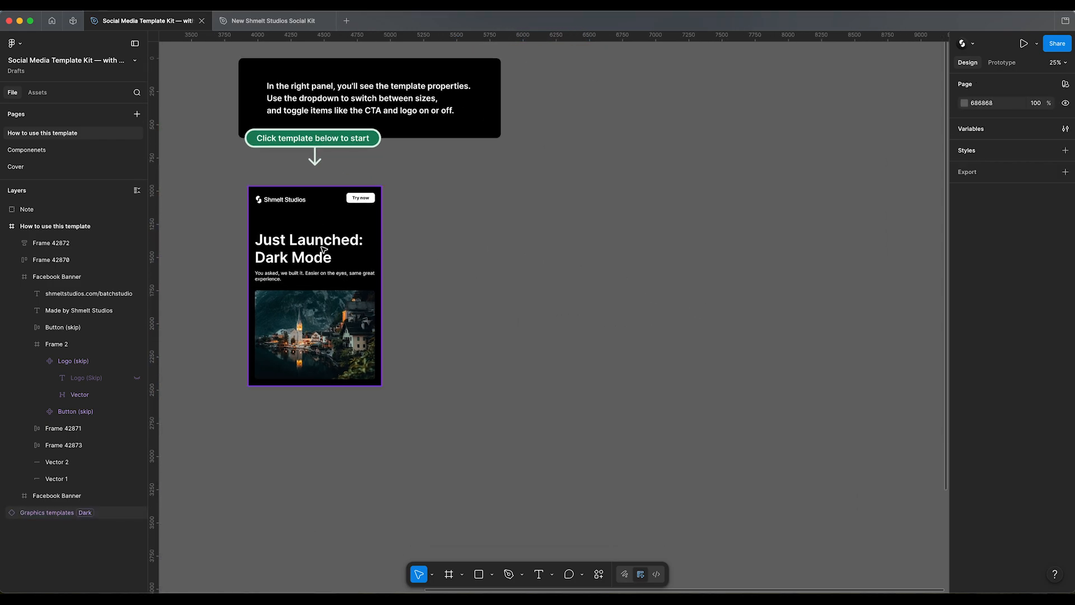
alt+drag(309, 243, 581, 246)
click(1020, 391)
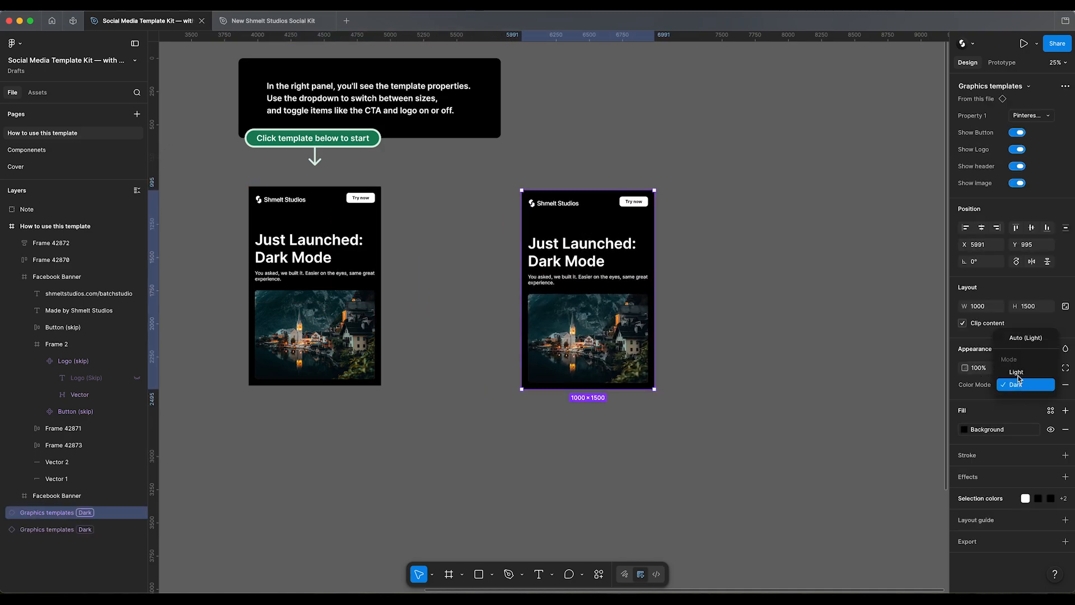
click(1020, 377)
click(771, 310)
click(565, 233)
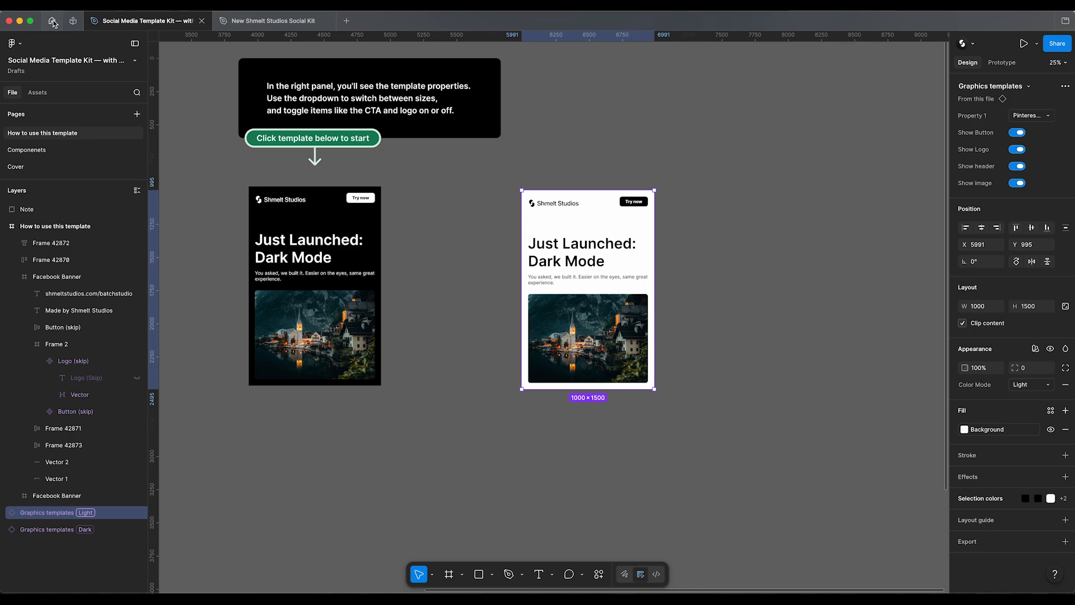
Step: Look up the BatchStudio plugin in the Figma Community and view the recent files it can be tried in
click(74, 23)
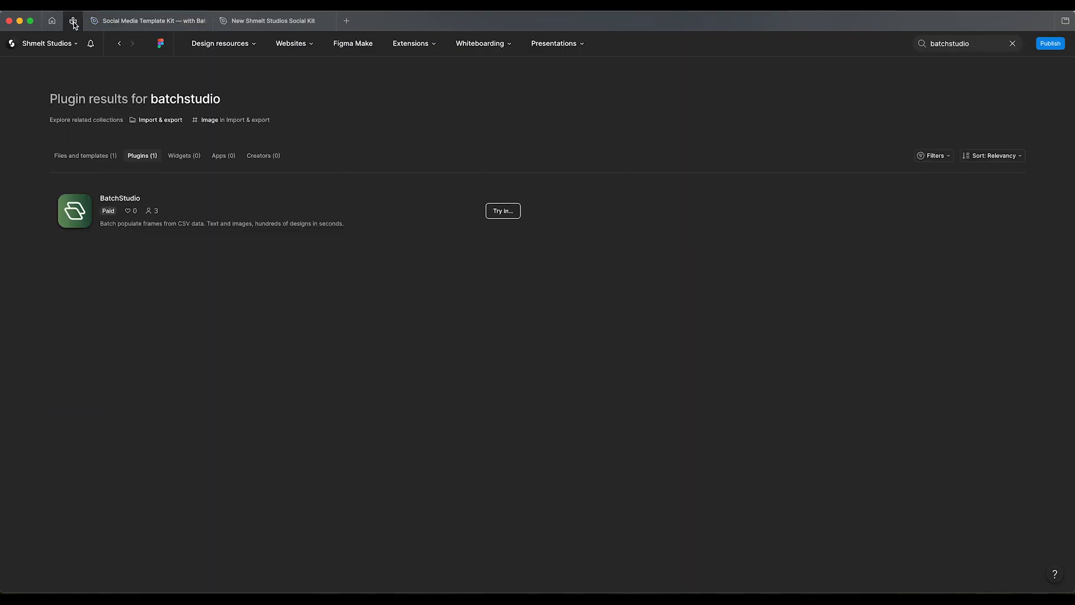
click(978, 42)
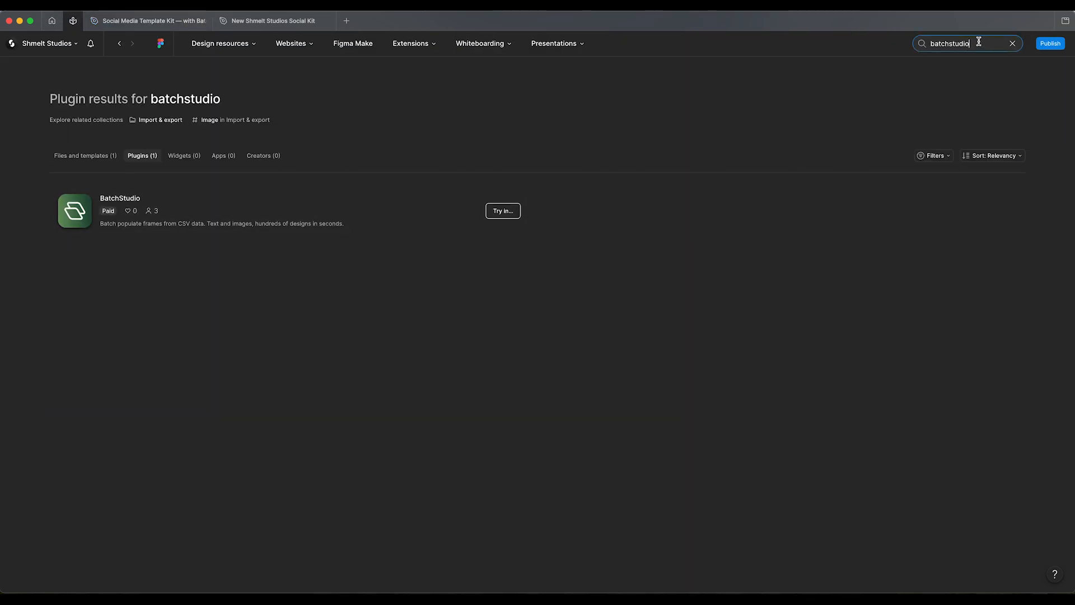
click(501, 212)
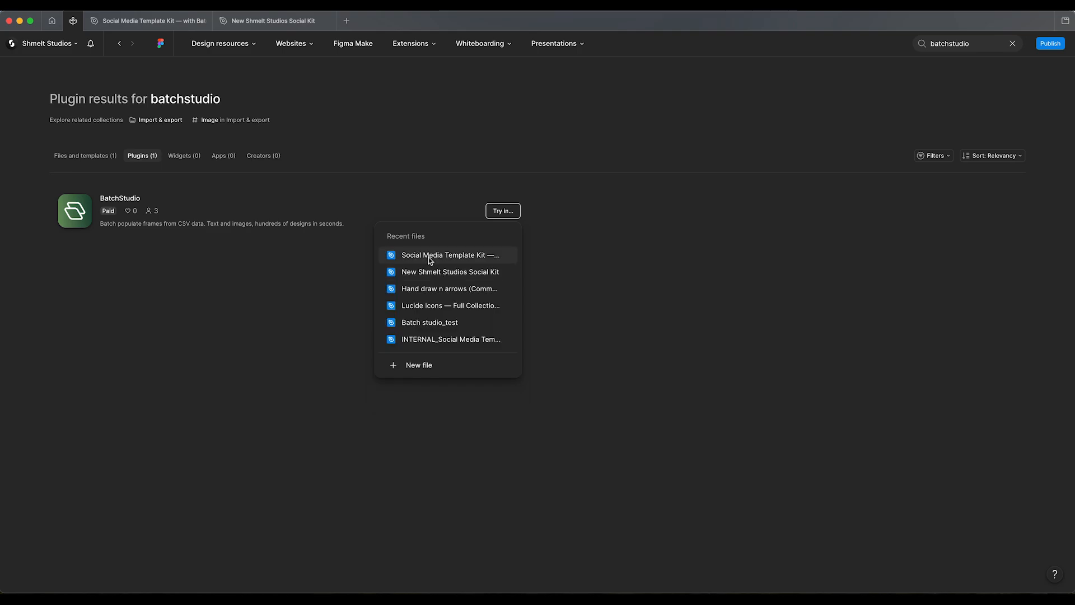
click(302, 280)
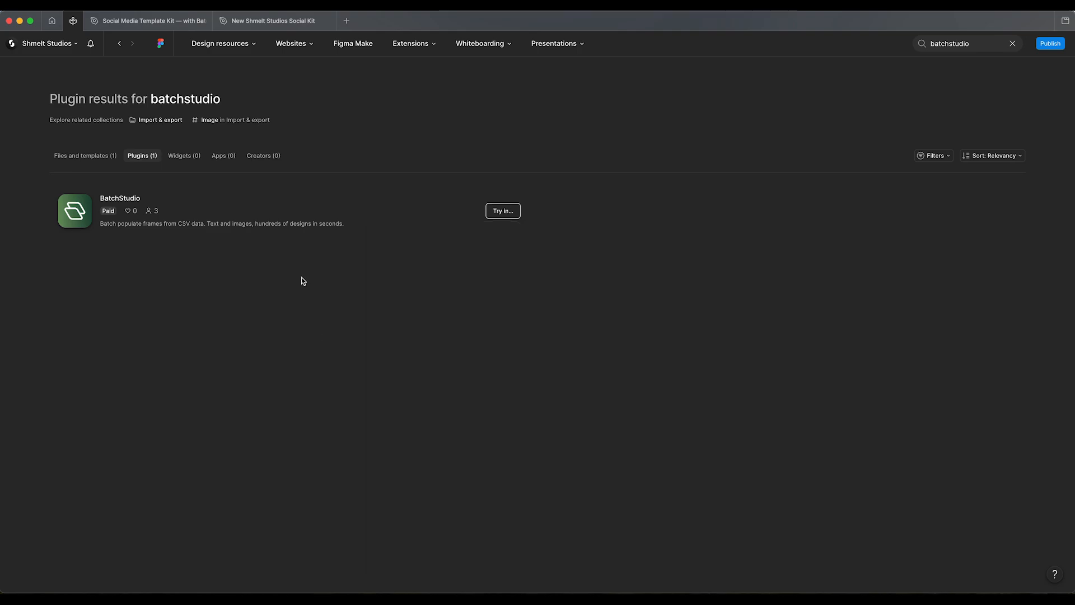
Step: In the Social Media Template Kit file, find the BatchStudio community plugin by searching for "batchstudio" and run it
click(146, 22)
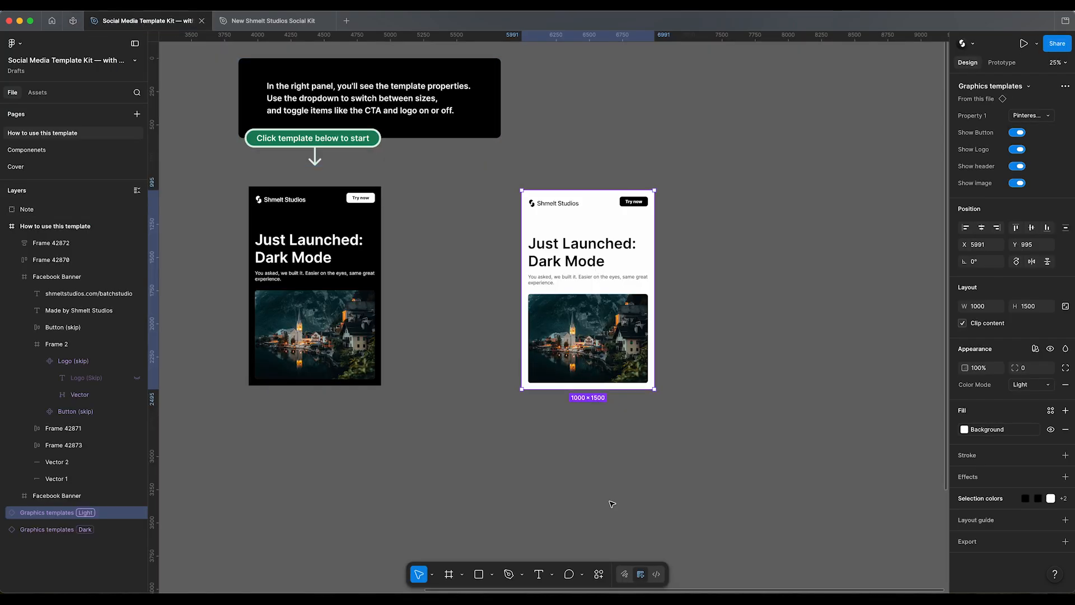
click(599, 574)
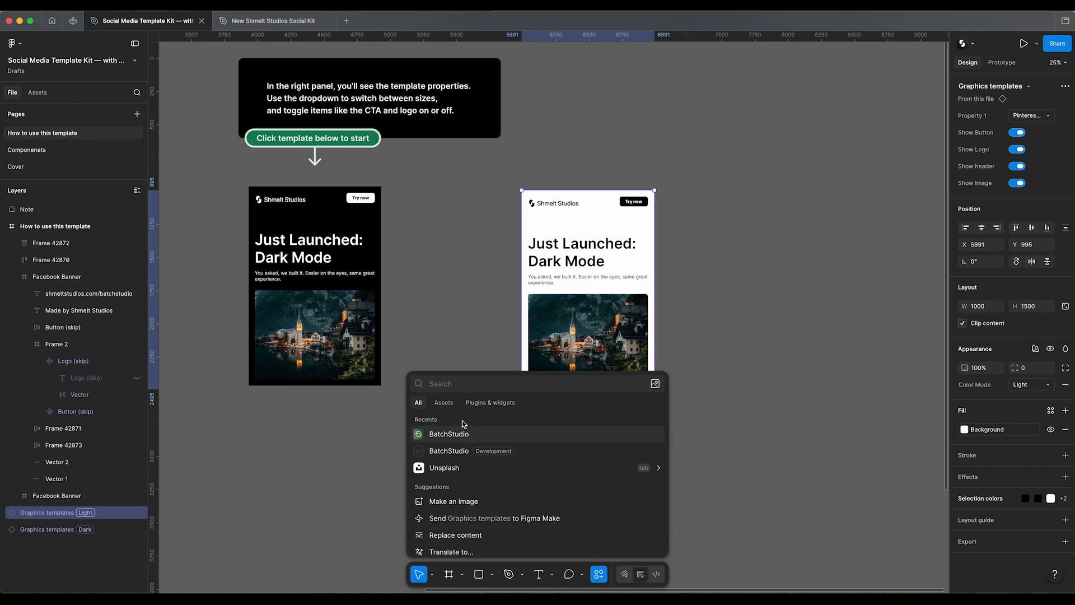
click(493, 403)
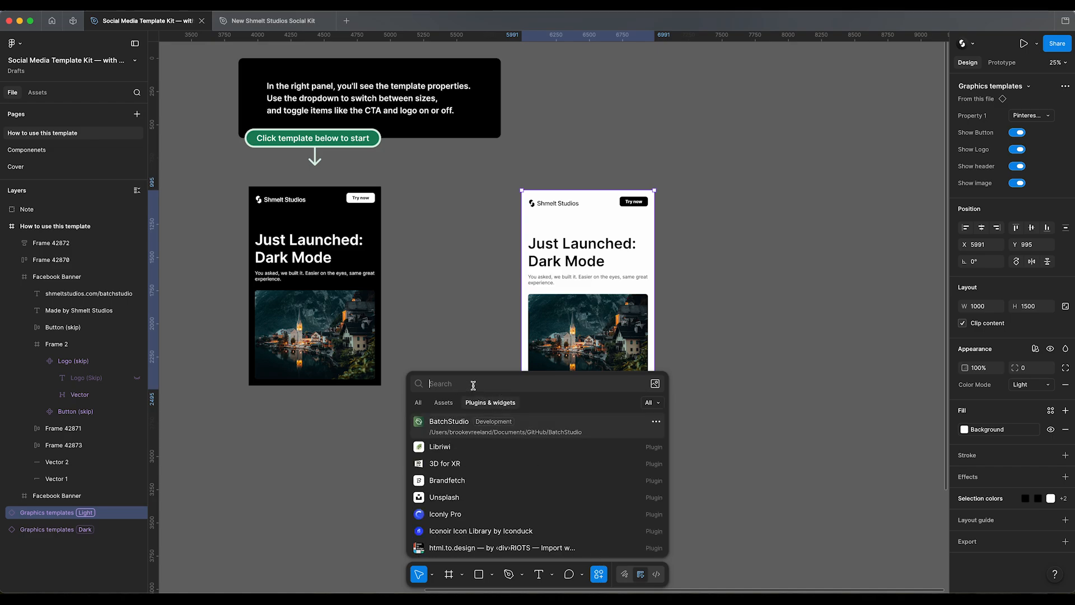
text(batchstud)
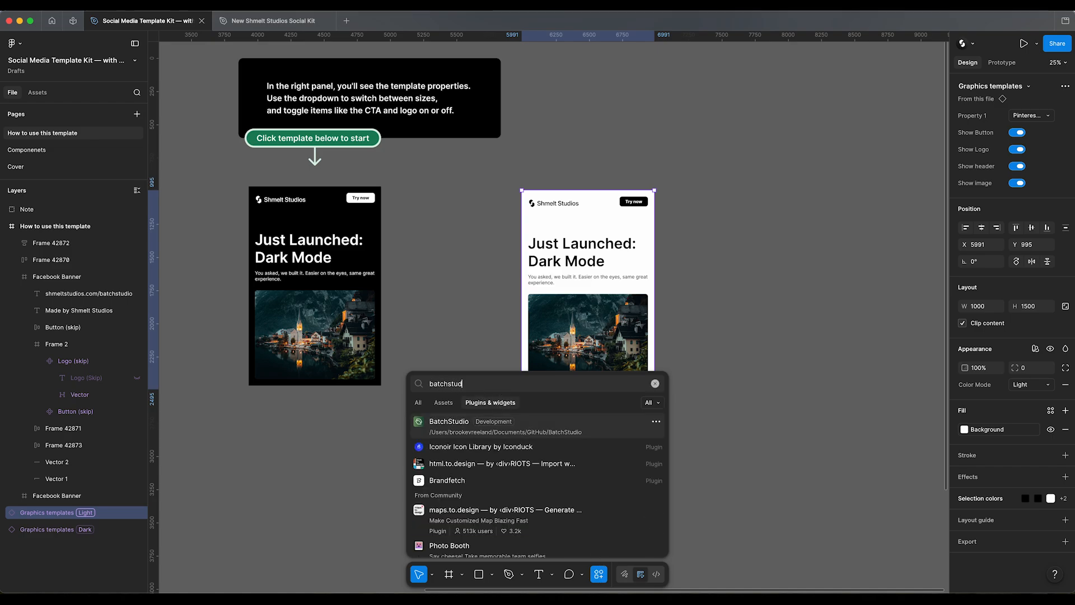
text(io)
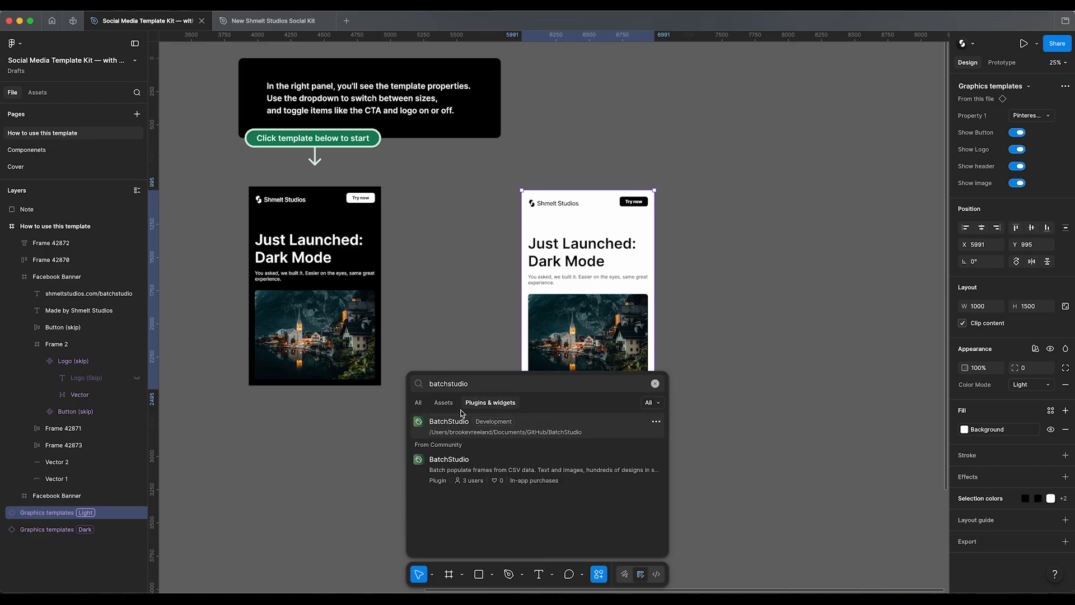
click(471, 467)
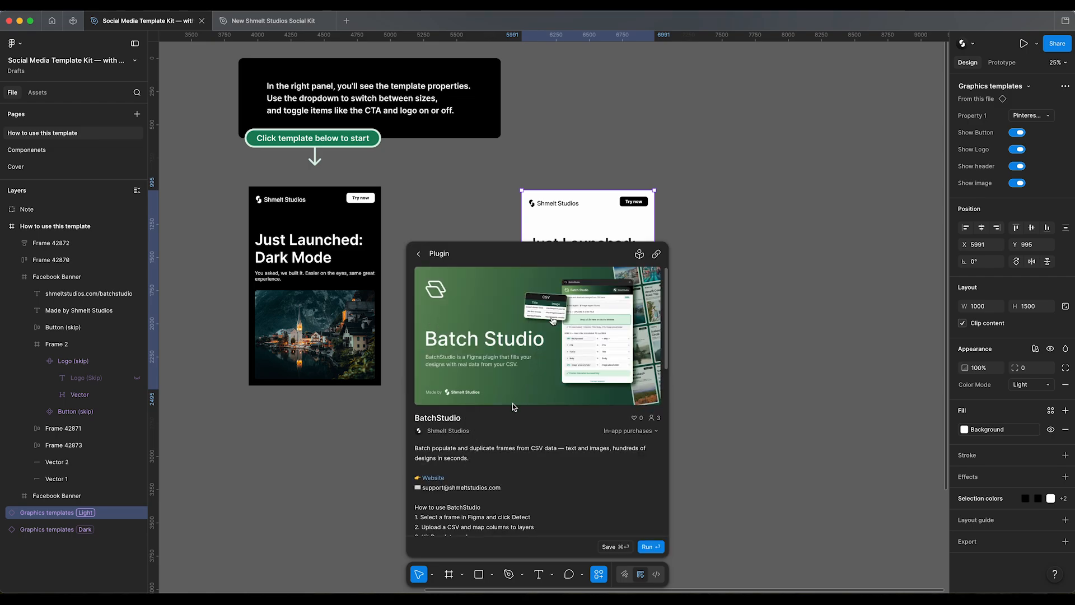
scroll(497, 446, down, 3)
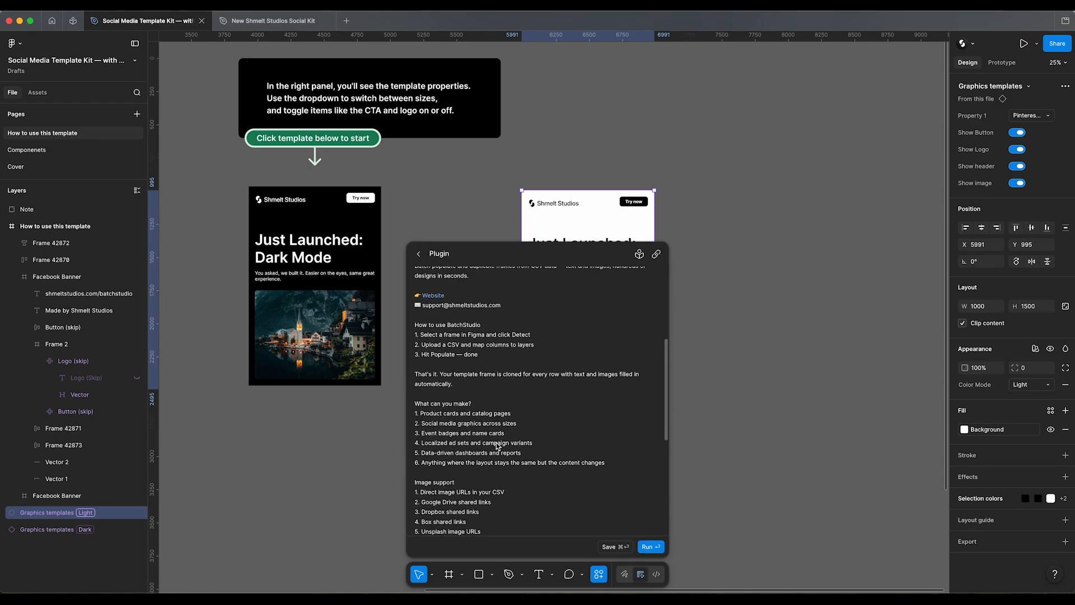
scroll(564, 492, up, 5)
click(649, 547)
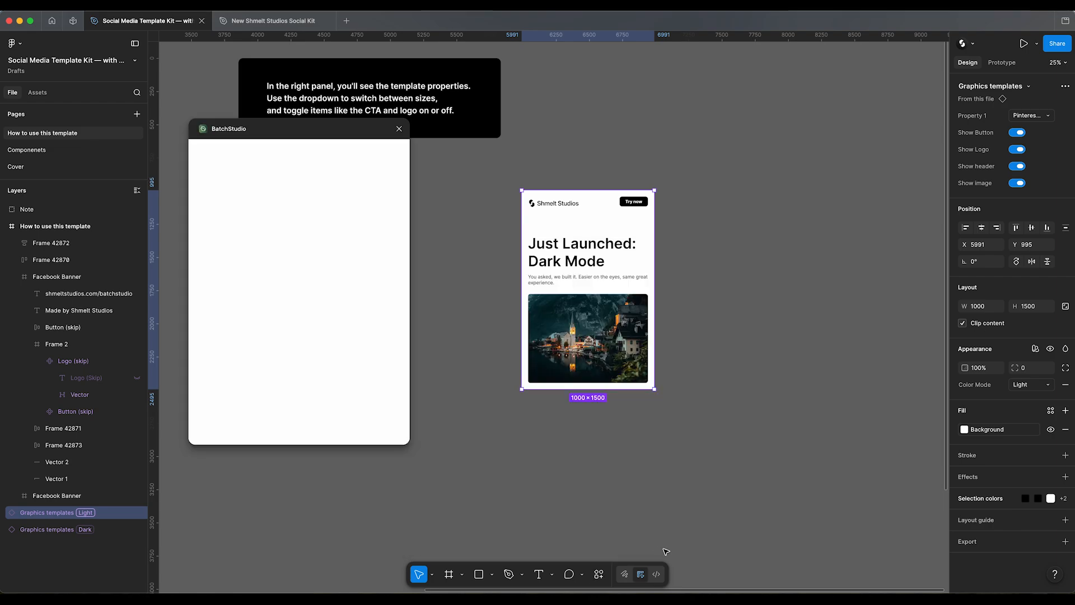
Step: Detect the light template instance as the BatchStudio frame and load sample-travel.csv as its data file
click(492, 224)
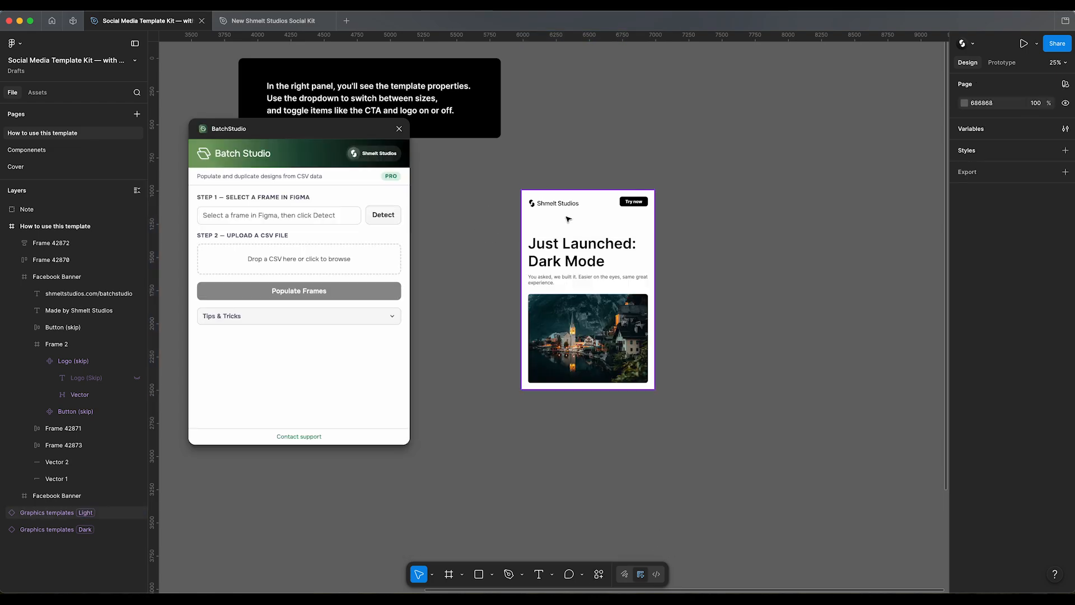
click(567, 217)
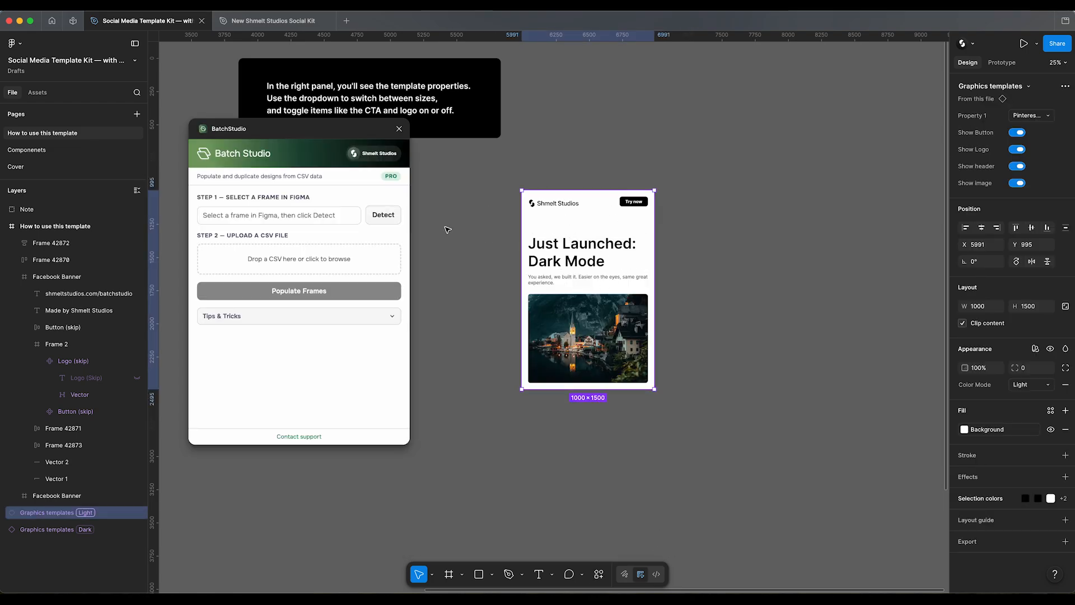
click(384, 215)
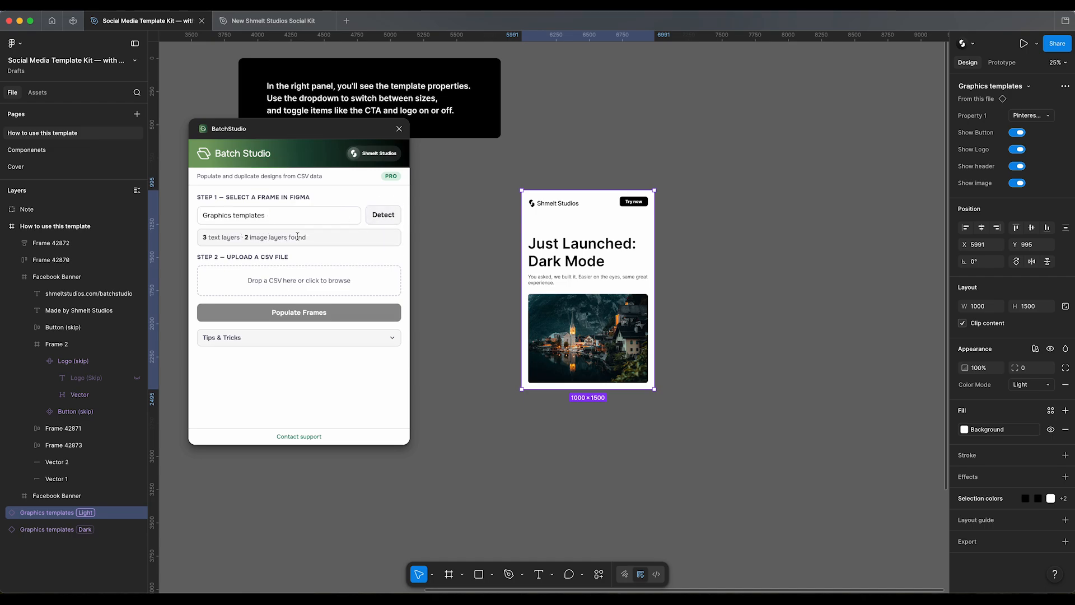
click(275, 281)
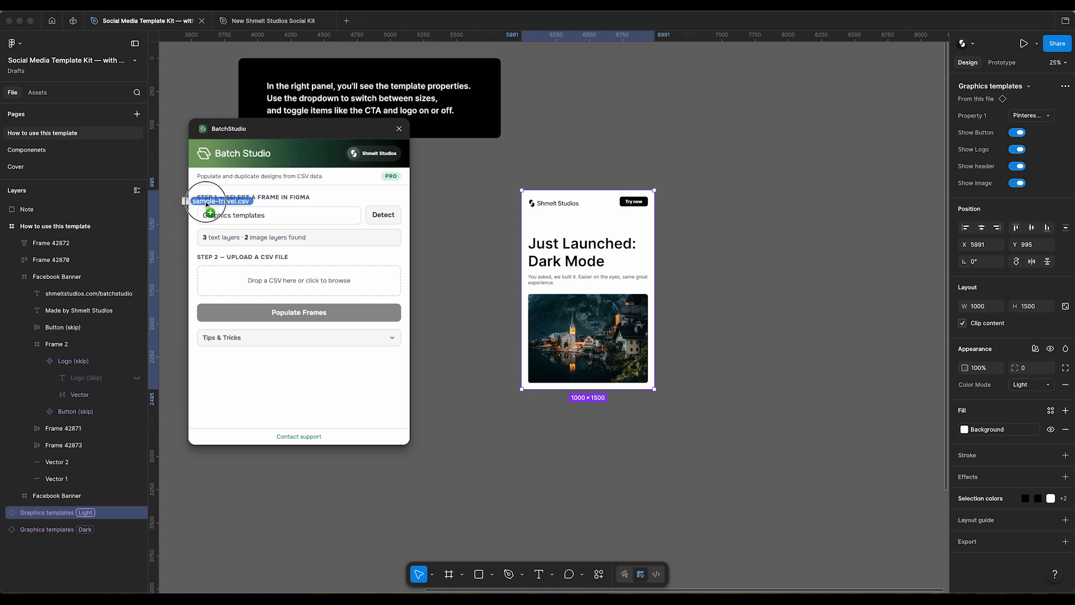
drag(216, 204, 323, 278)
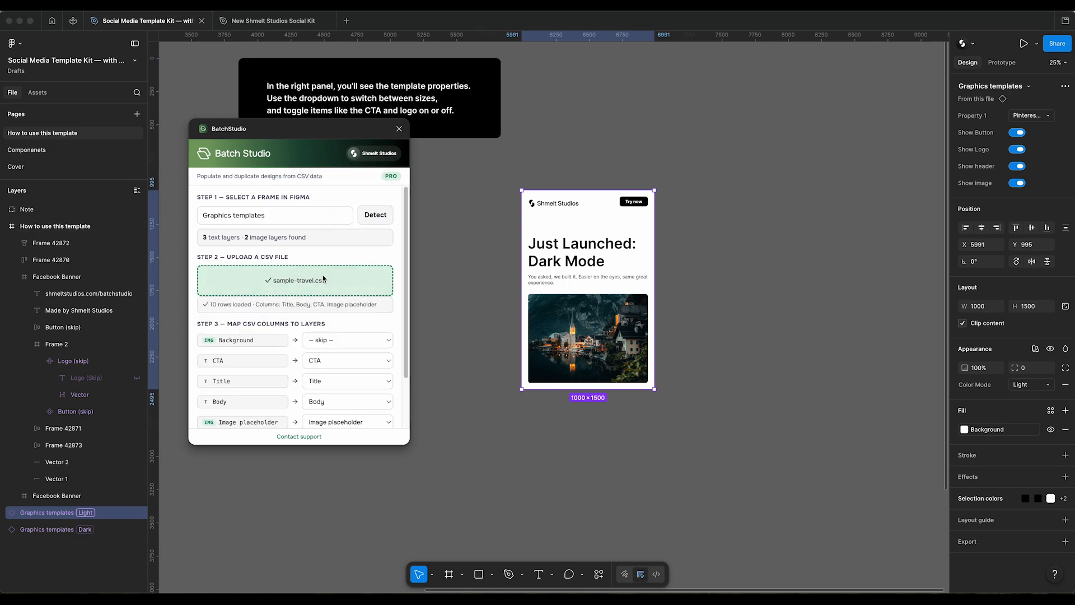
Step: Review the CSV column mapping against the light template's Background layer and a preview of sample-travel.csv
scroll(282, 288, down, 3)
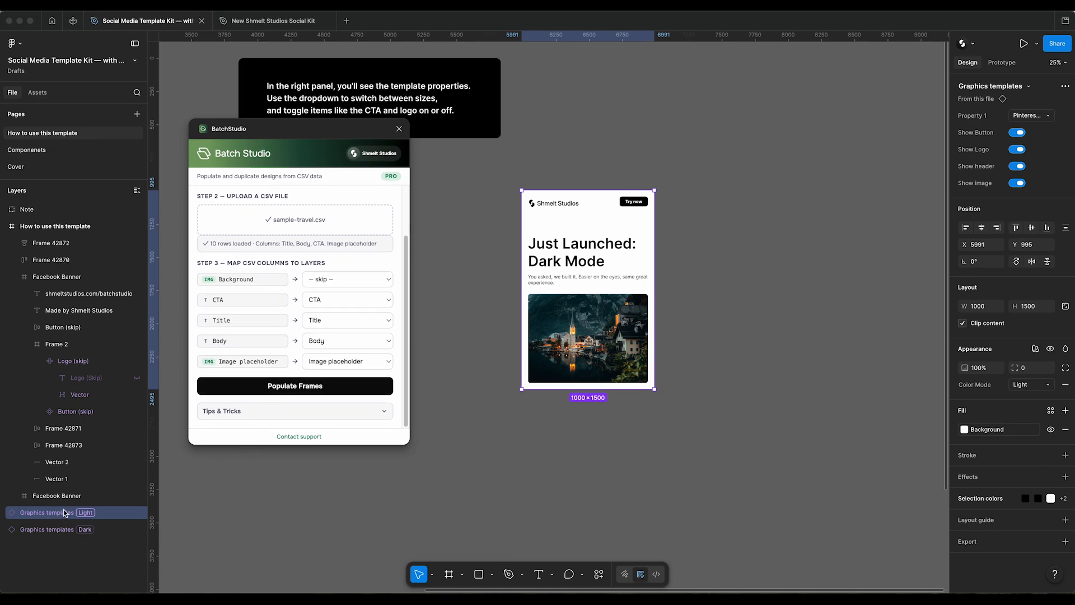
click(113, 518)
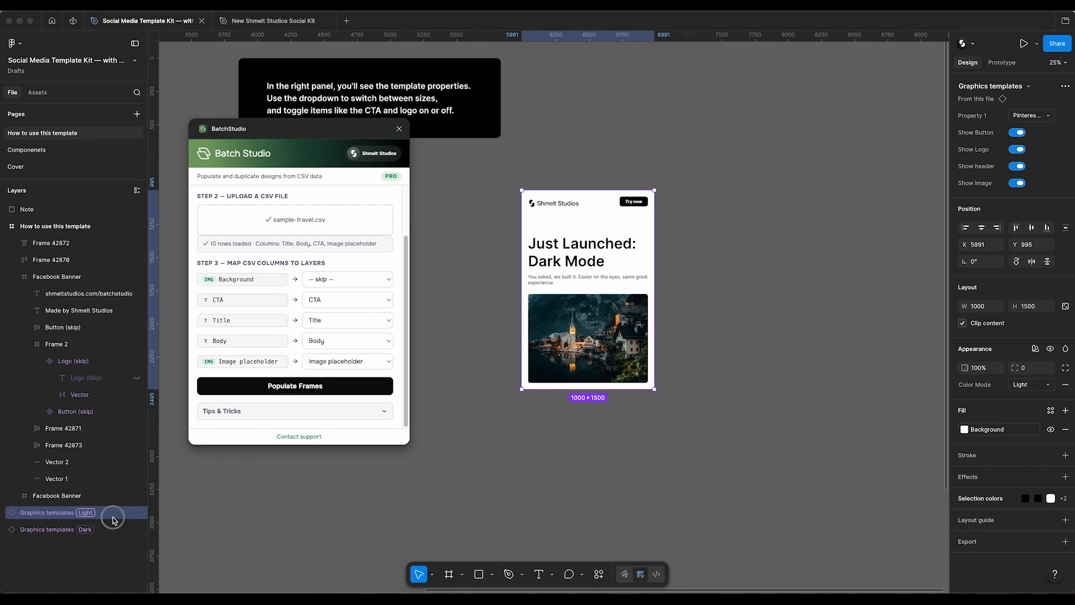
click(5, 512)
click(77, 534)
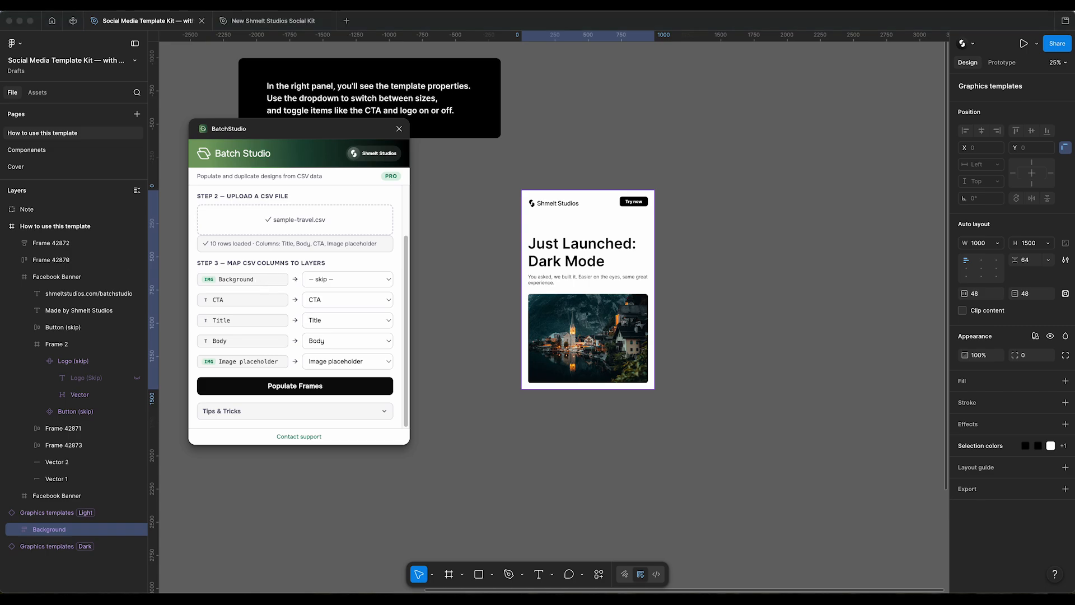
drag(0, 201, 423, 254)
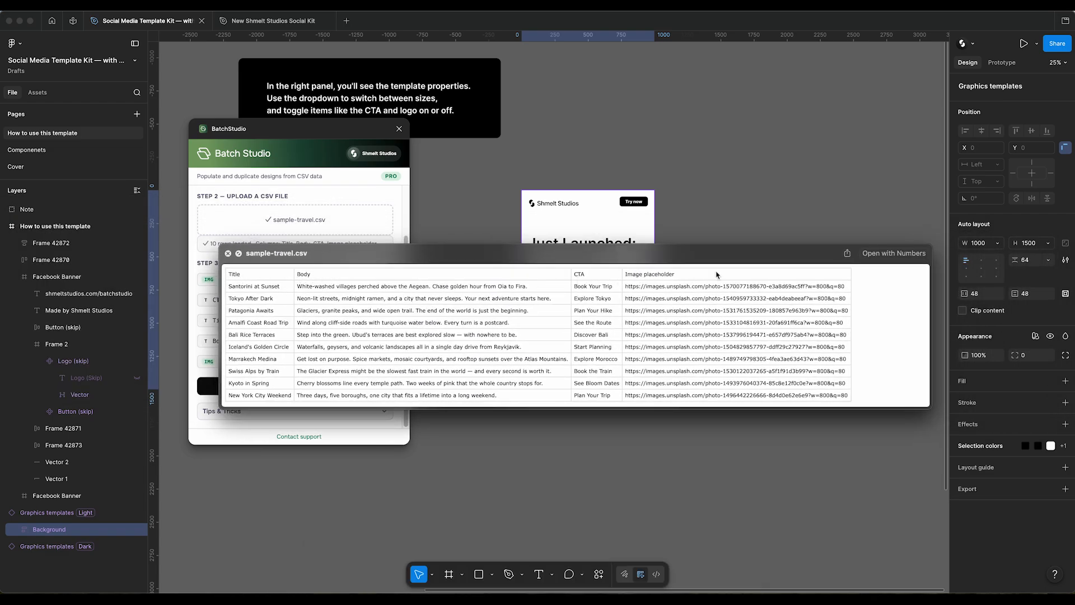
drag(535, 253, 670, 251)
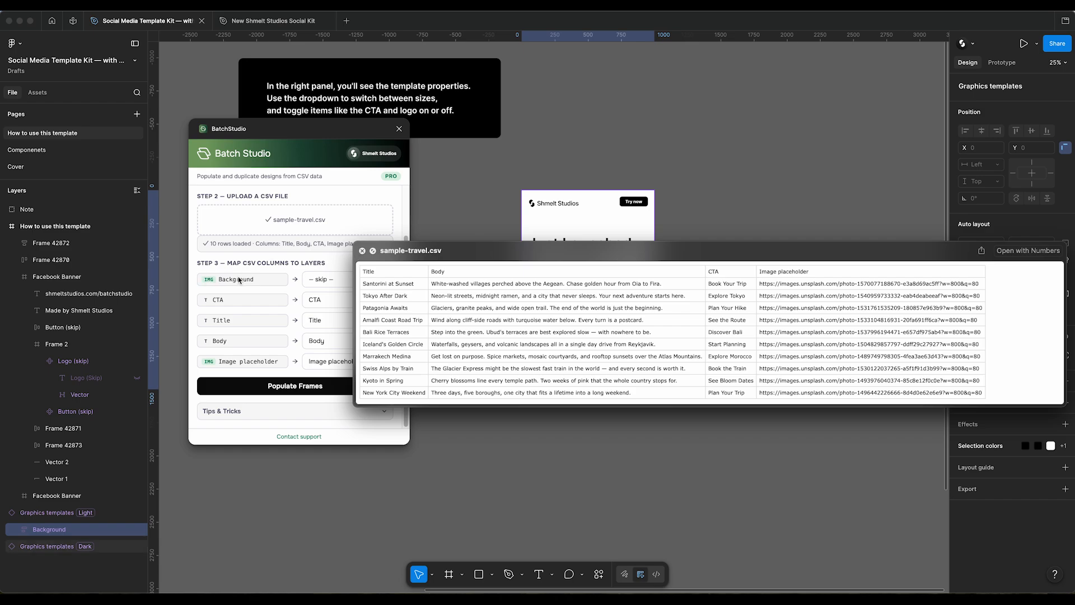
Step: Try mapping the Background layer to the Image placeholder column, and reset it to skip
click(321, 280)
click(328, 282)
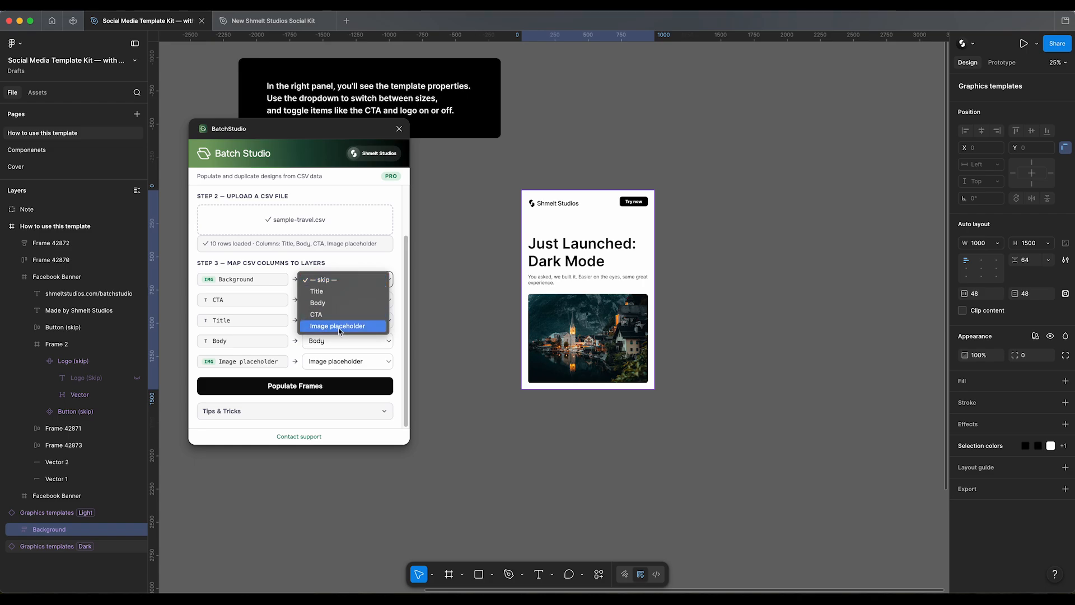
click(353, 330)
click(343, 282)
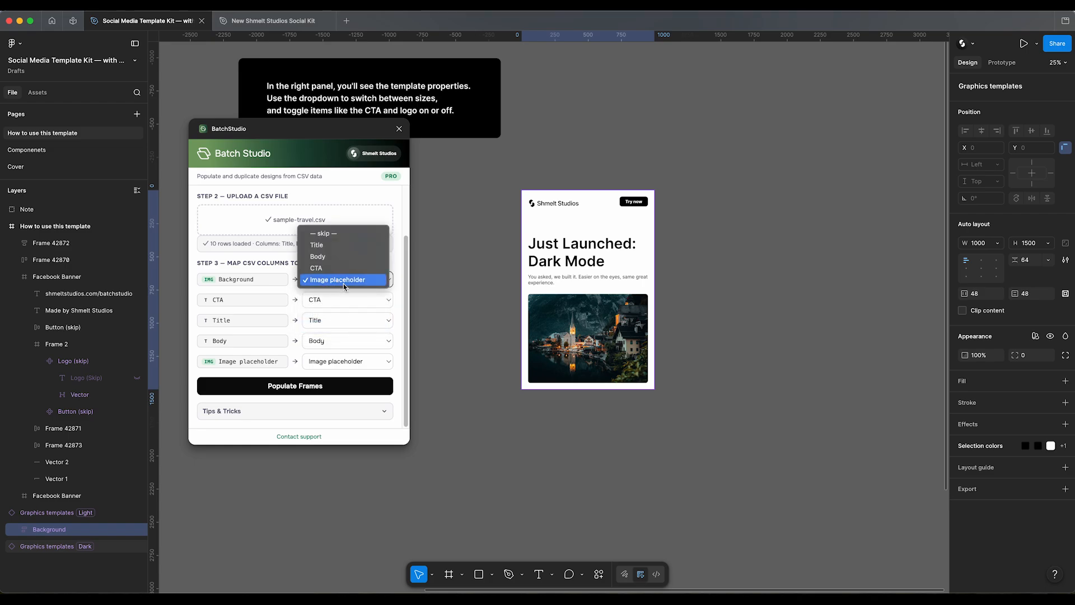
click(335, 234)
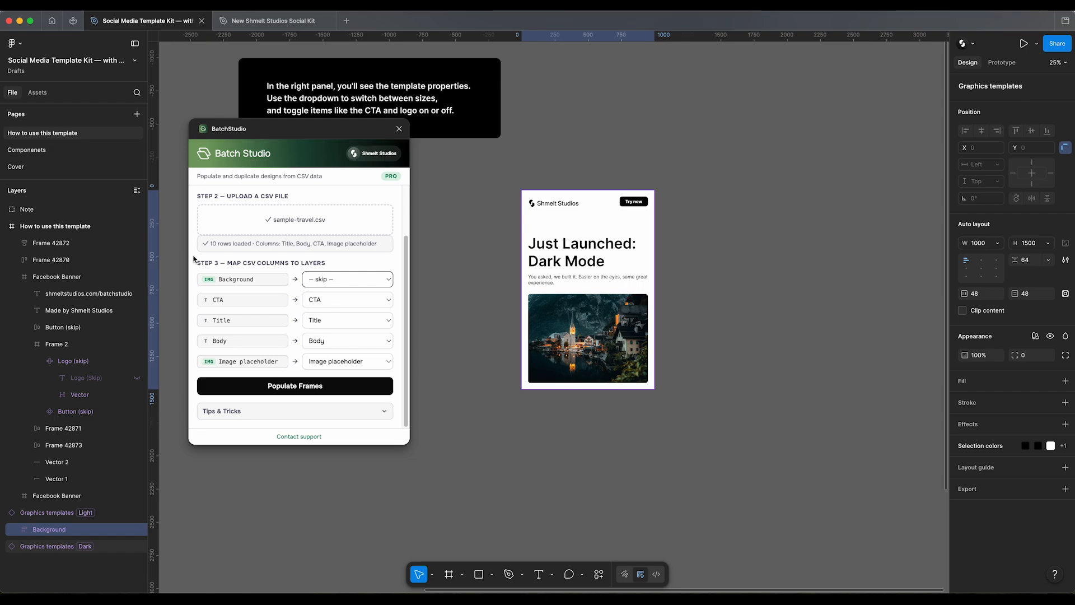
Step: Compare the columns of sample-travel.csv with the Title, Body and Image placeholder layers in the light template
key(super+Tab)
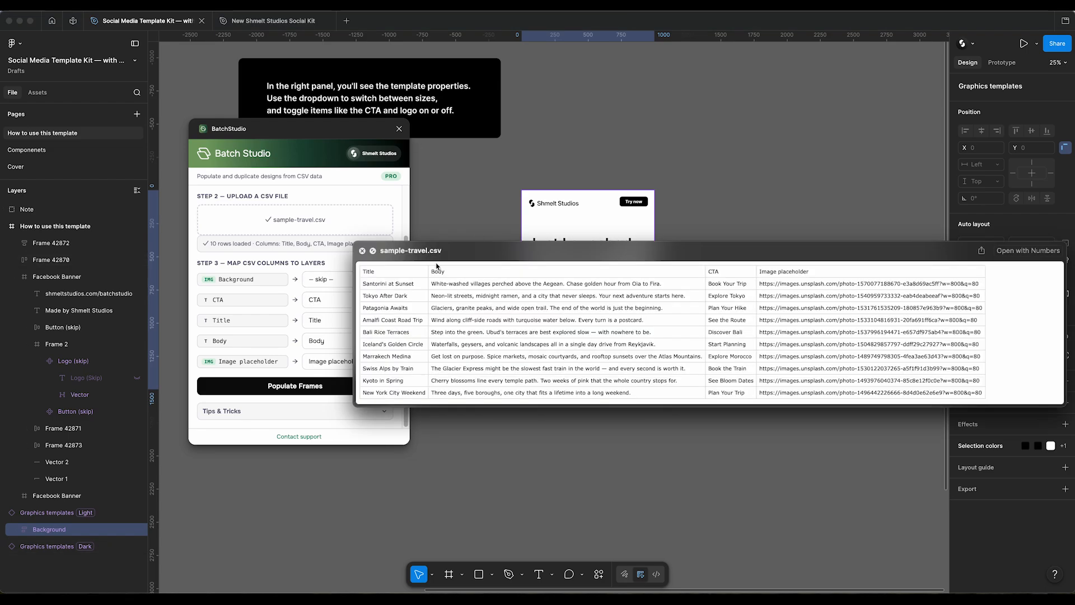
drag(447, 253, 583, 289)
click(605, 266)
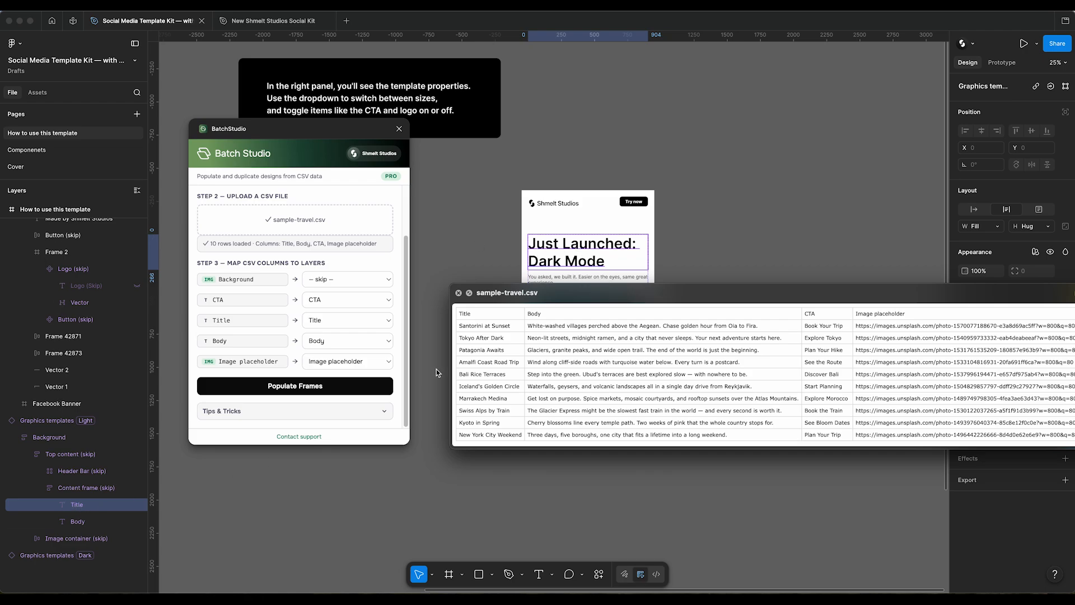
click(567, 274)
click(549, 279)
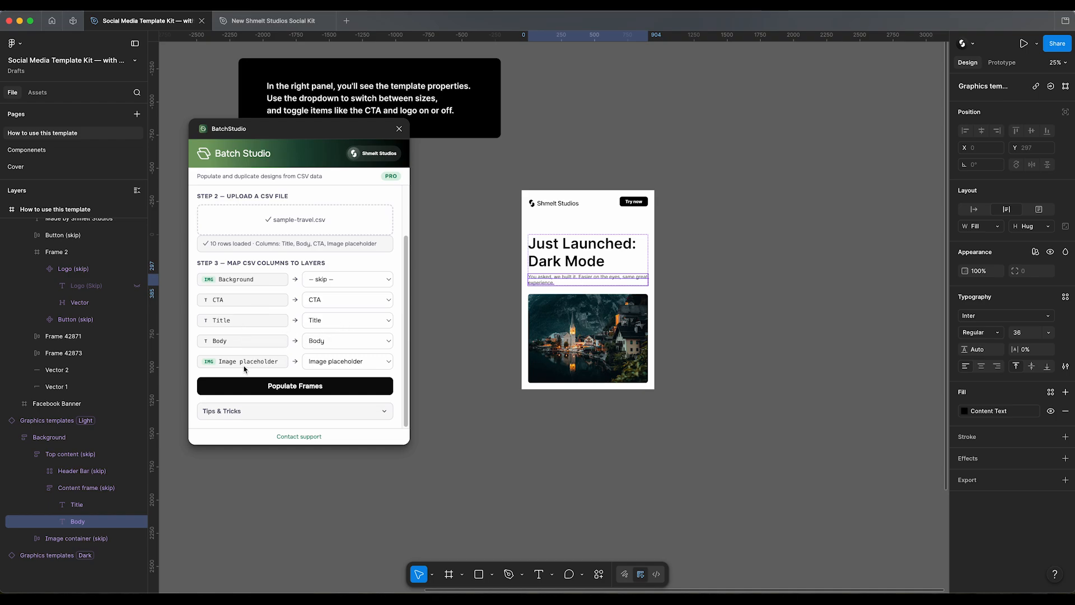
click(556, 343)
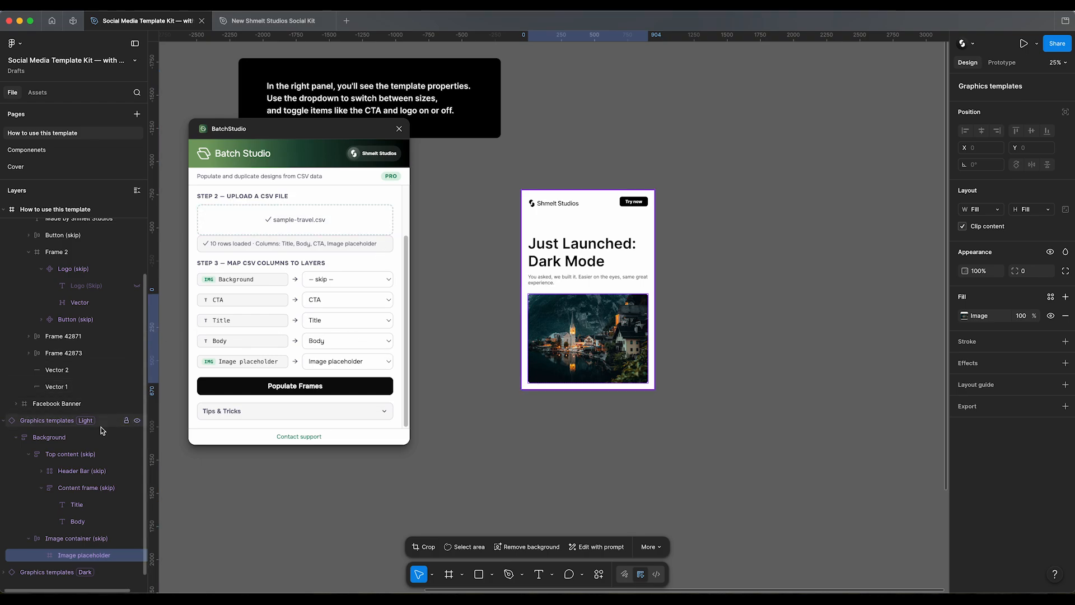
Step: Inspect the layer name of the light template's "Try now" button, reselect the template and read BatchStudio's Tips & Tricks
click(493, 246)
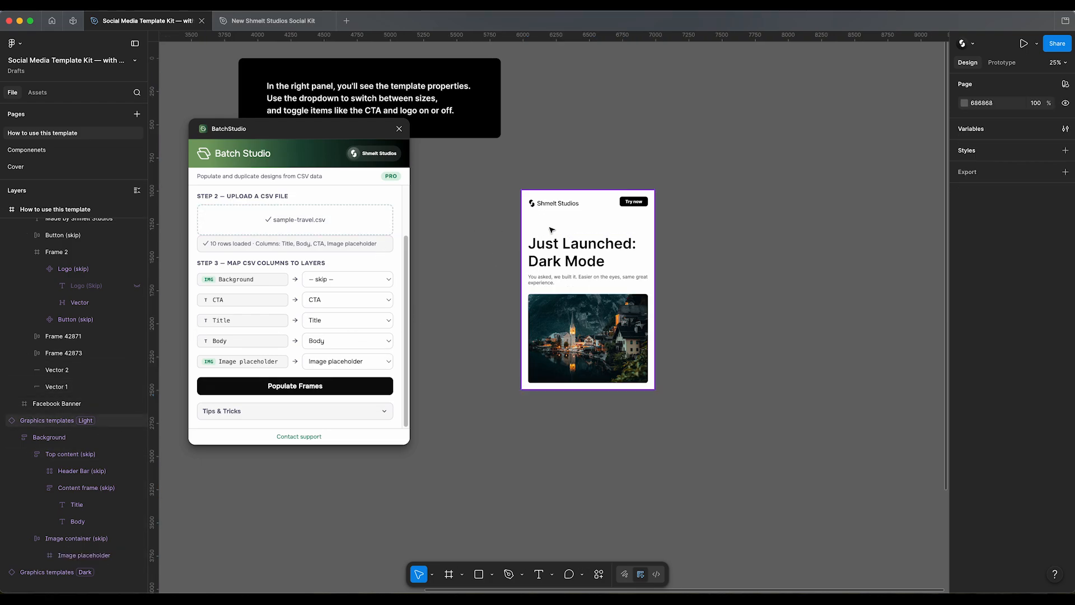
click(559, 243)
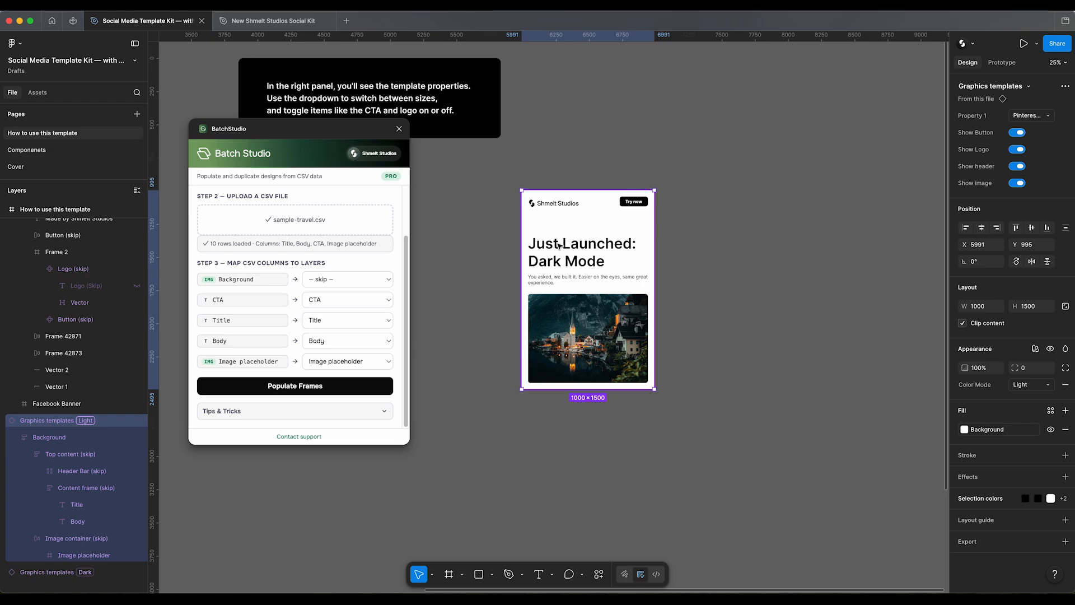
click(647, 206)
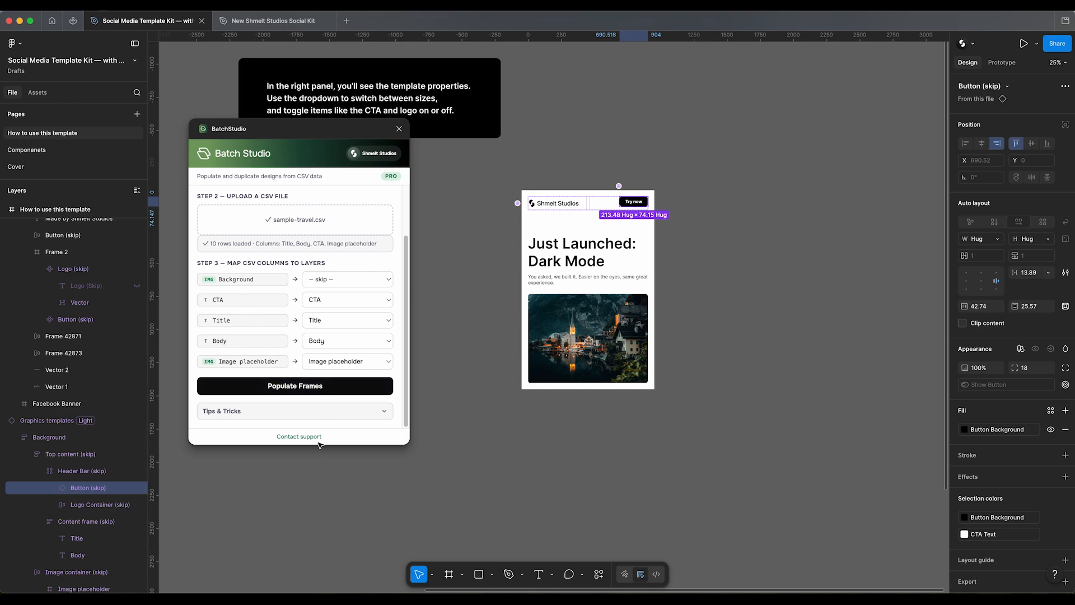
click(537, 170)
click(570, 227)
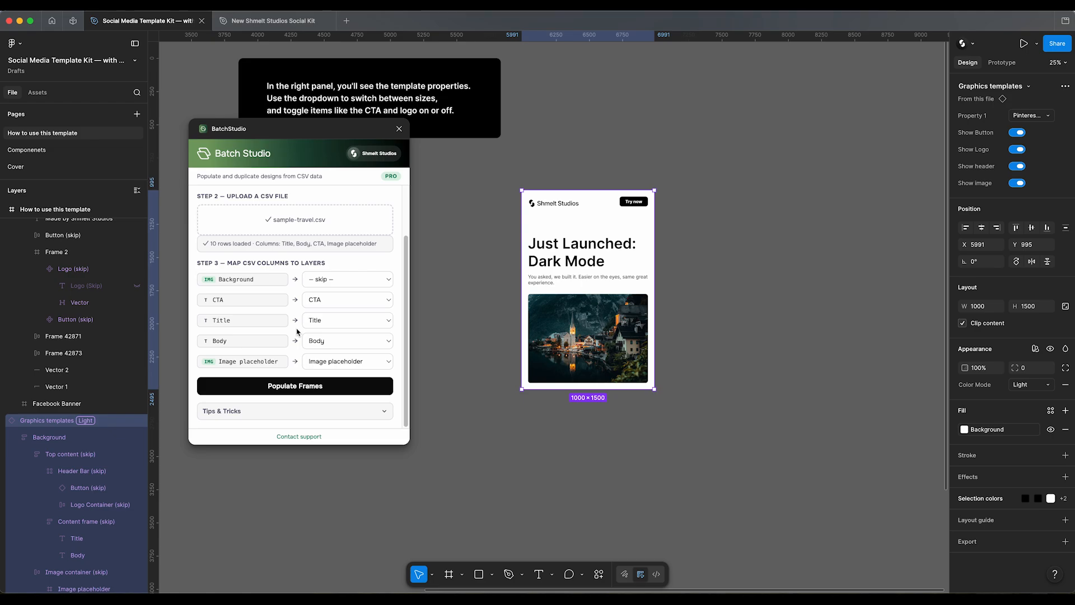
click(303, 413)
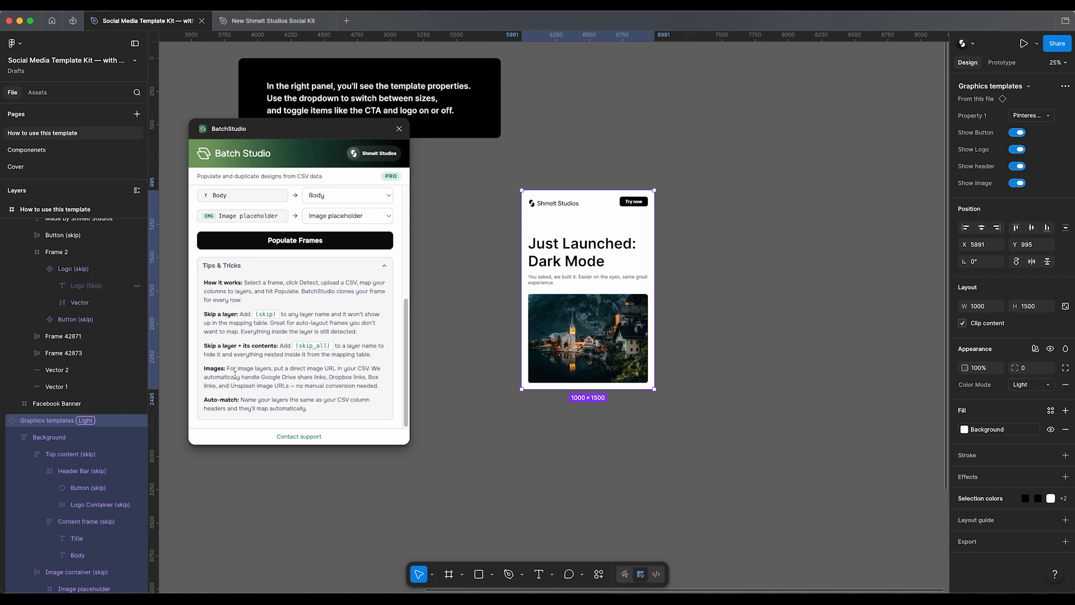
click(383, 268)
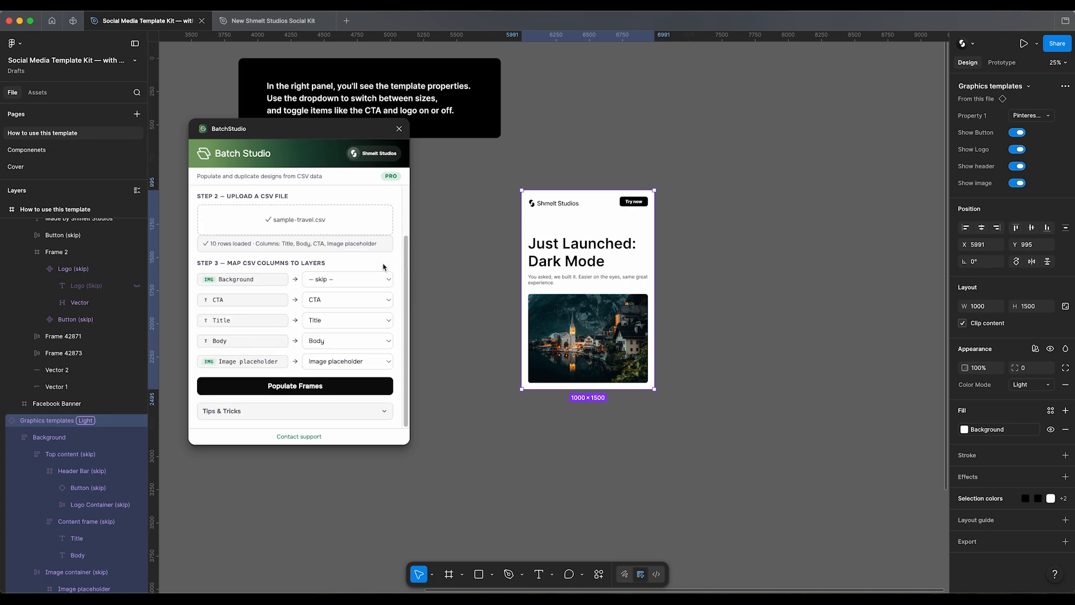
Step: Populate frames from the mapped sample-travel.csv data and move the BatchStudio window slightly up beside the generated designs for review
click(304, 392)
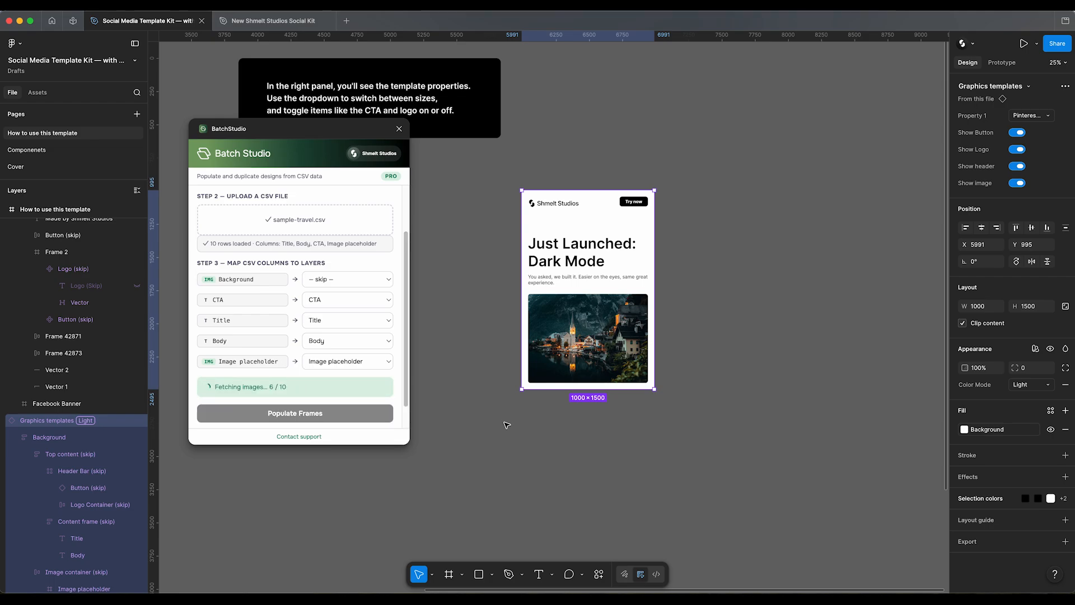
scroll(506, 427, down, 2)
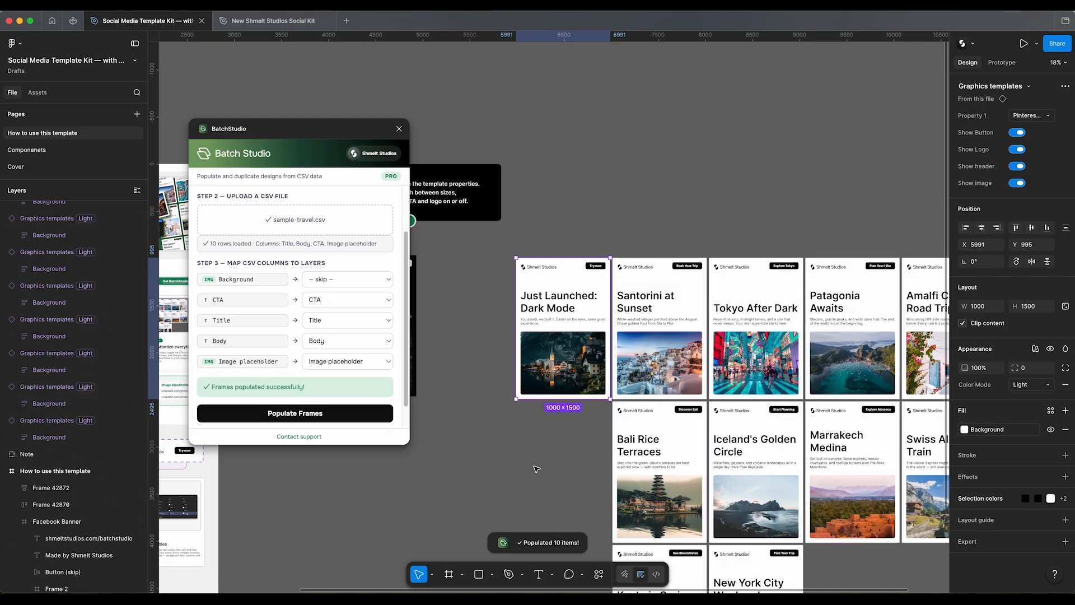
scroll(534, 473, down, 5)
scroll(437, 353, right, 2)
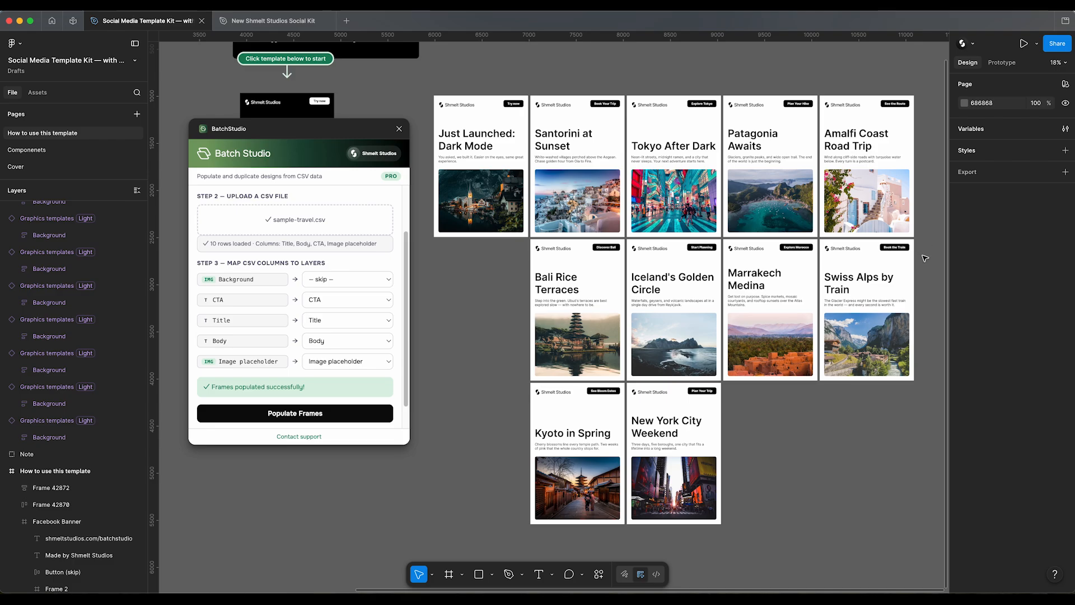
drag(299, 131, 303, 108)
scroll(344, 270, down, 2)
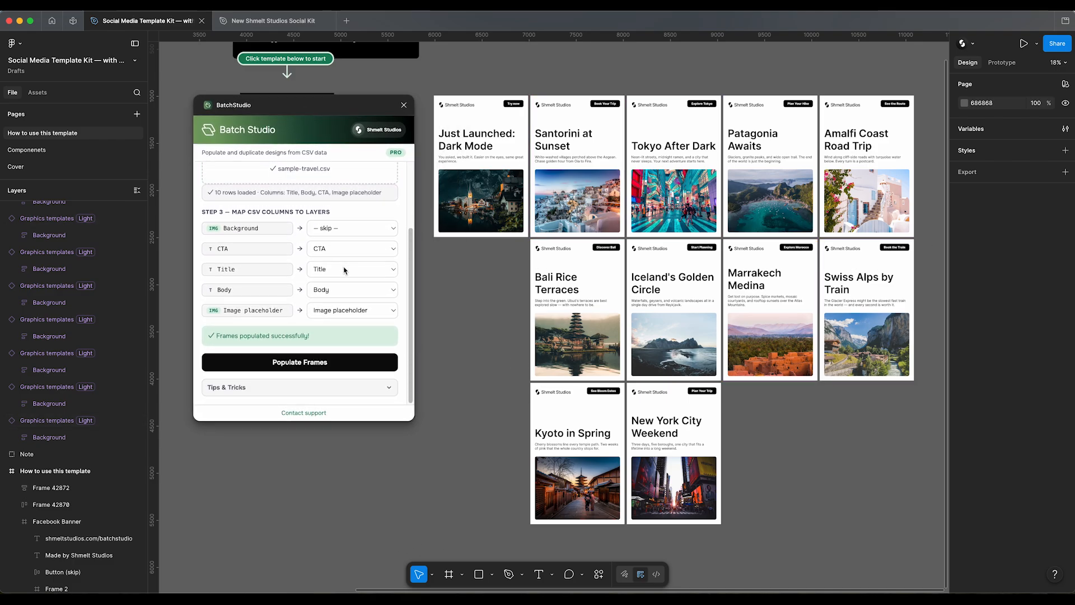
Step: Close BatchStudio and move the ten generated travel designs farther away from the light template
scroll(344, 270, up, 3)
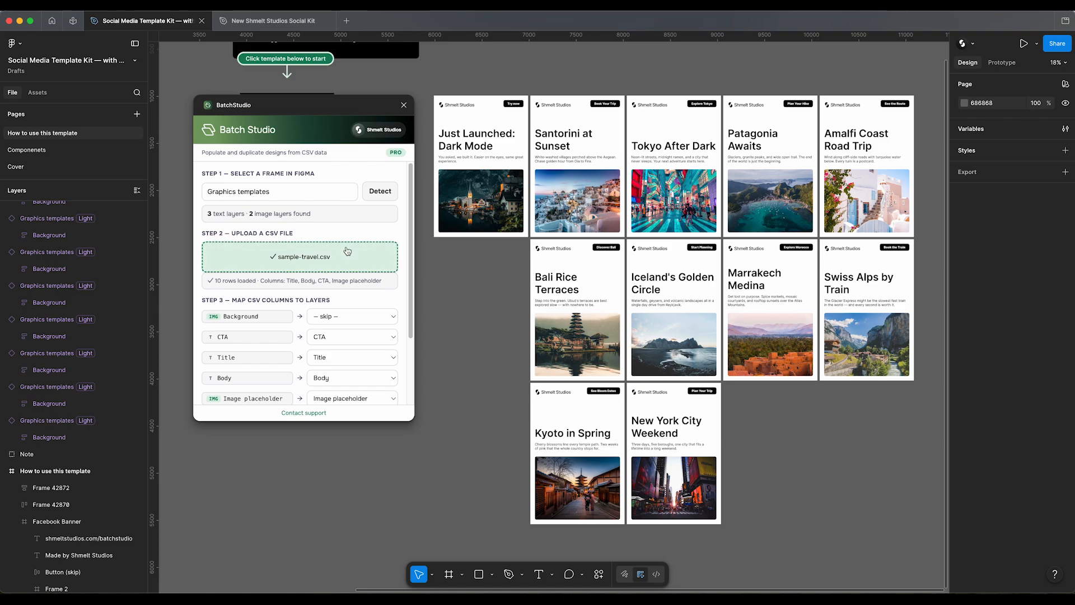
click(404, 104)
drag(466, 343, 292, 335)
scroll(313, 343, down, 5)
scroll(314, 306, up, 3)
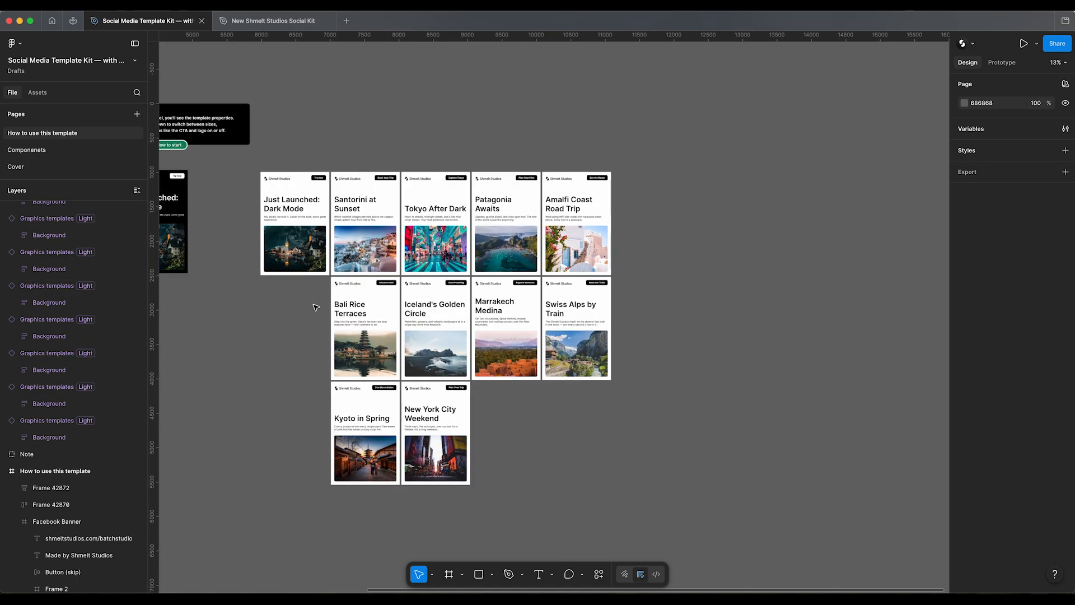
drag(615, 167, 545, 370)
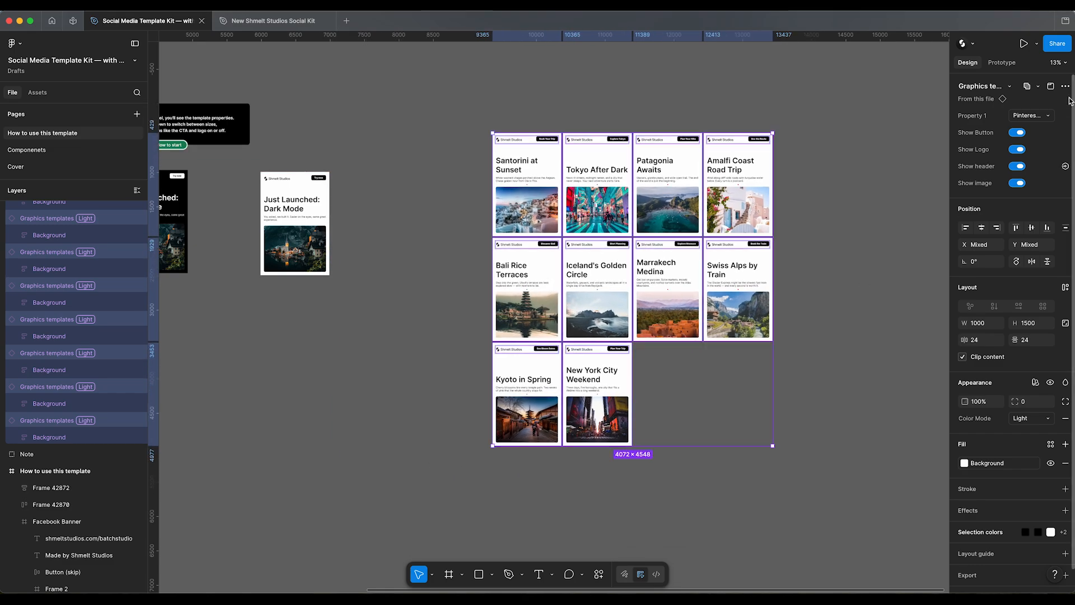
Step: Try the X Post 1600×900 size on the loose generated designs, and wrap the designs in an auto layout frame
click(1034, 117)
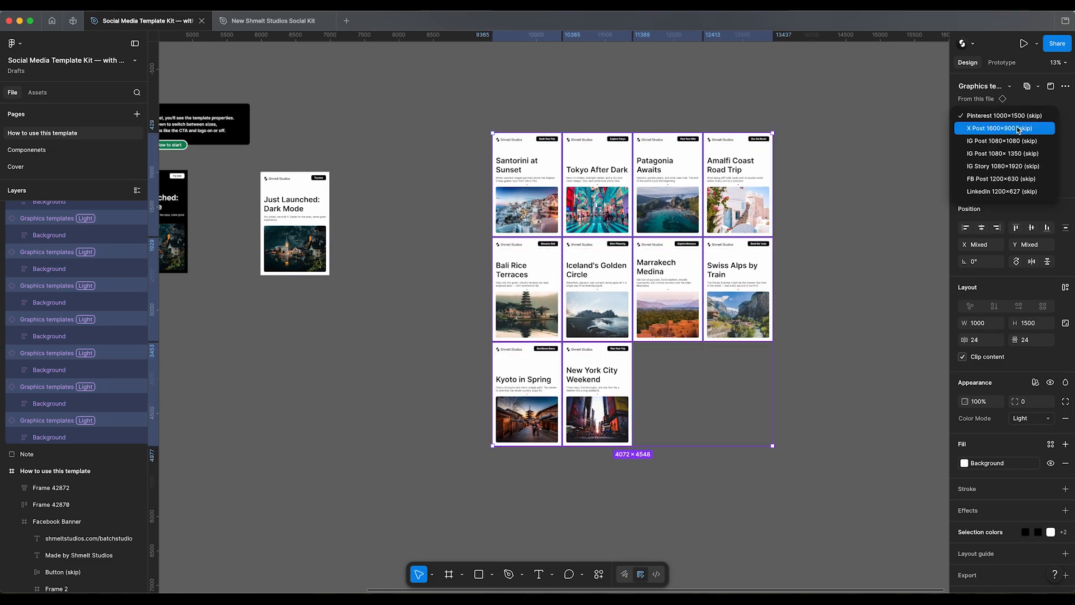
click(1018, 128)
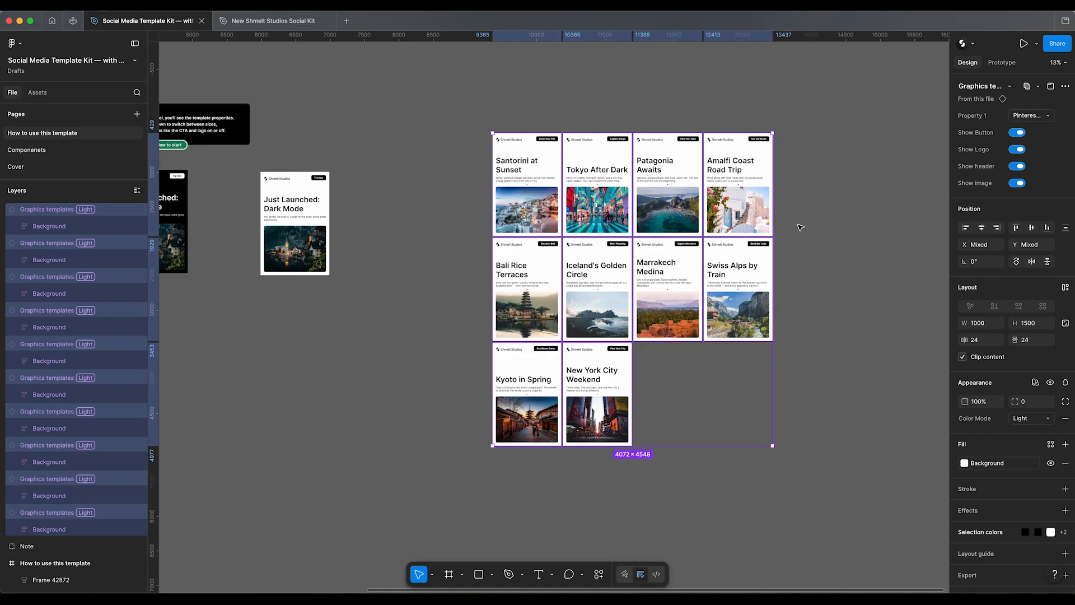
key(shift+a)
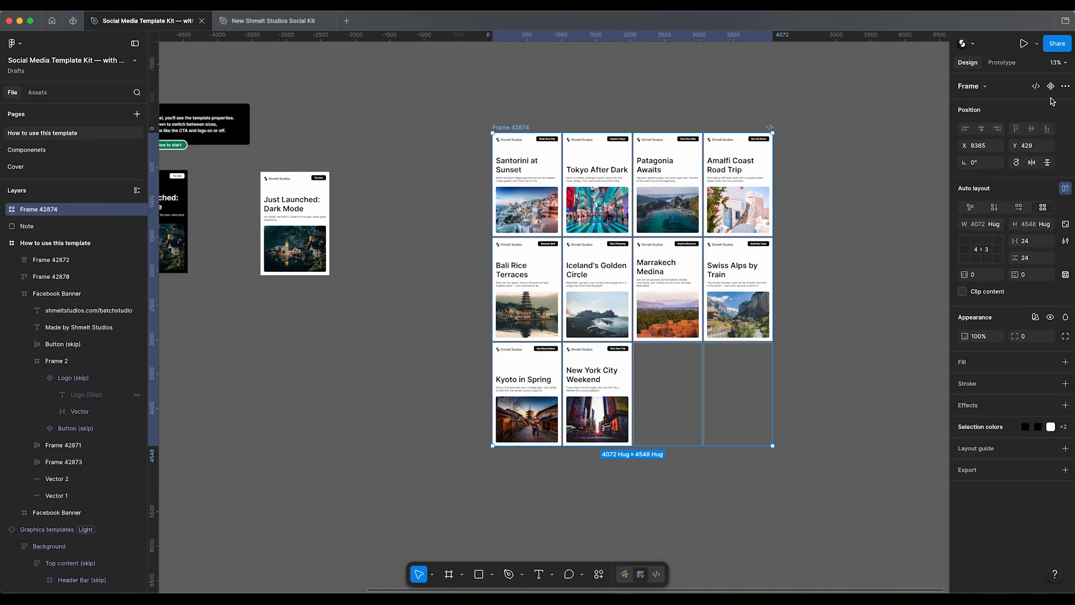
Step: Collapse the expanded layers and select all ten template instances inside the new auto layout frame
click(6, 210)
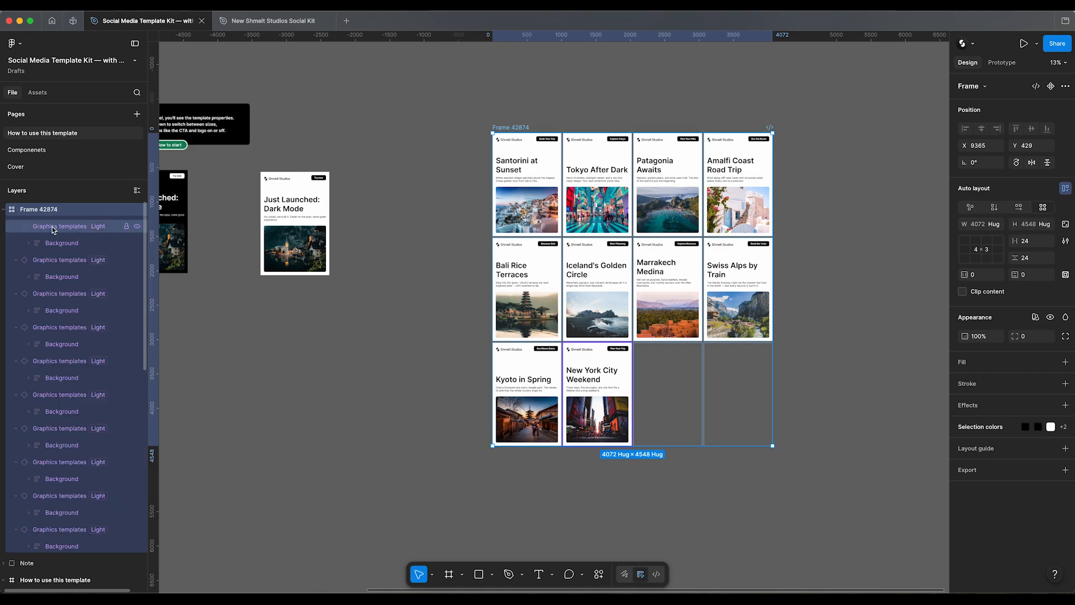
key(alt+l)
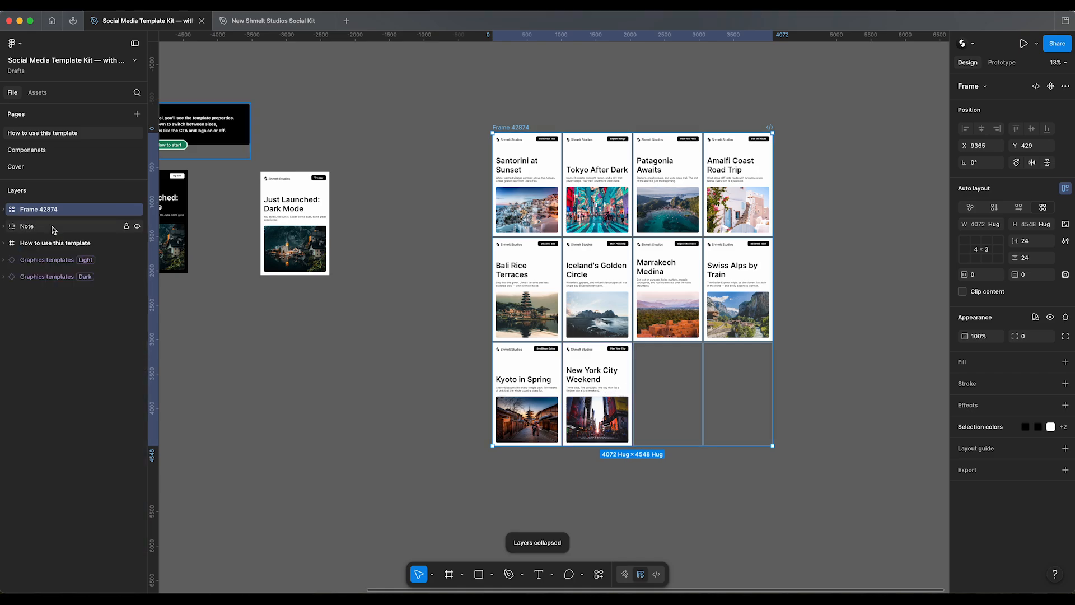
click(4, 211)
key(Return)
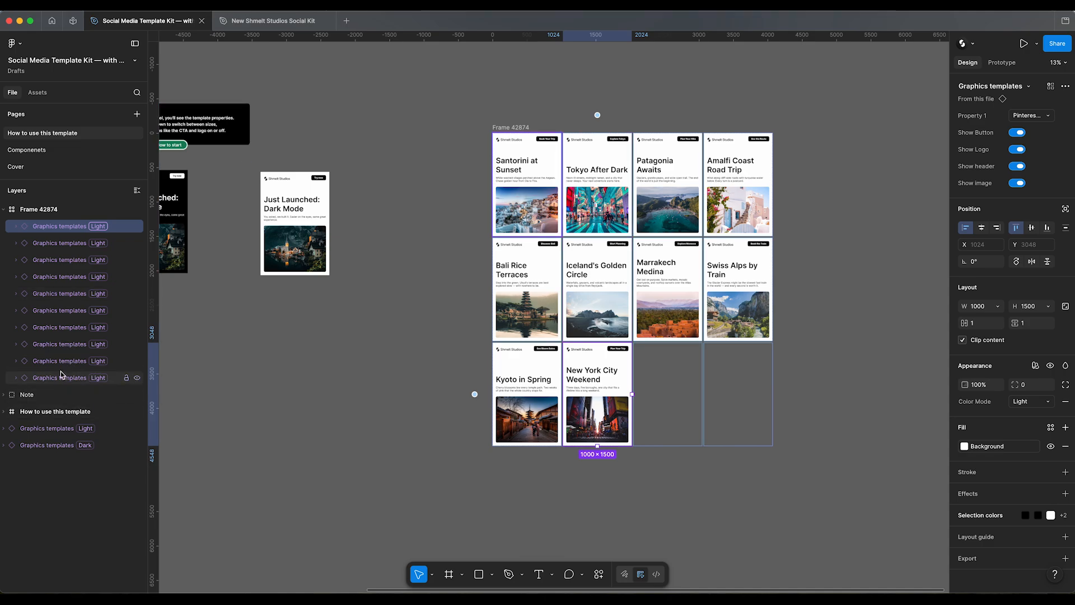
Step: Preview all designs in the frame as X Post 1600×900, IG Post 1080×1080 and IG Post 1080×1350
click(1018, 119)
click(1017, 128)
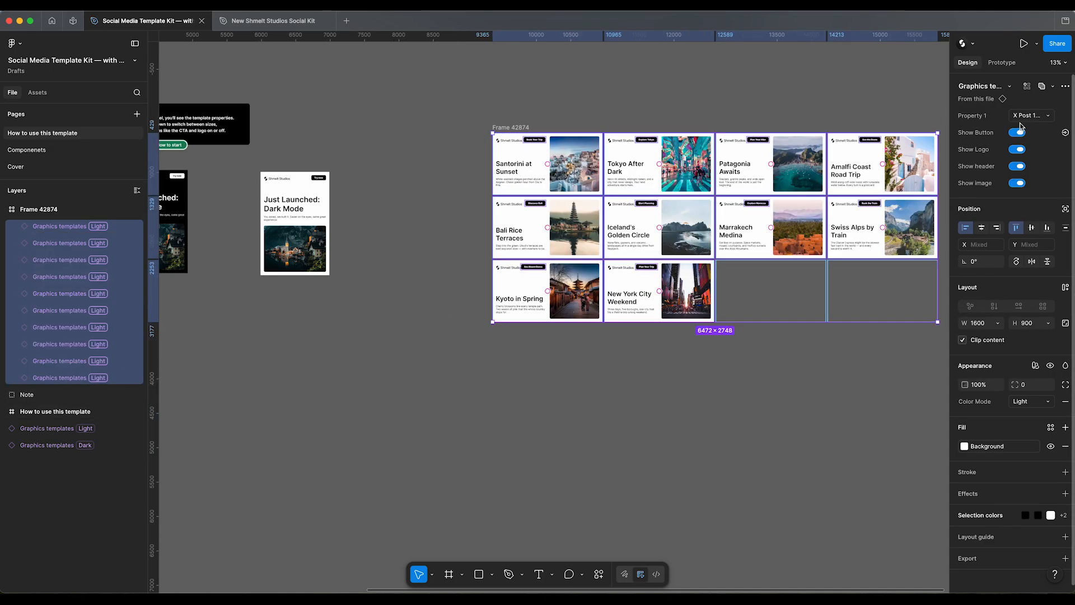
click(1022, 129)
click(1014, 129)
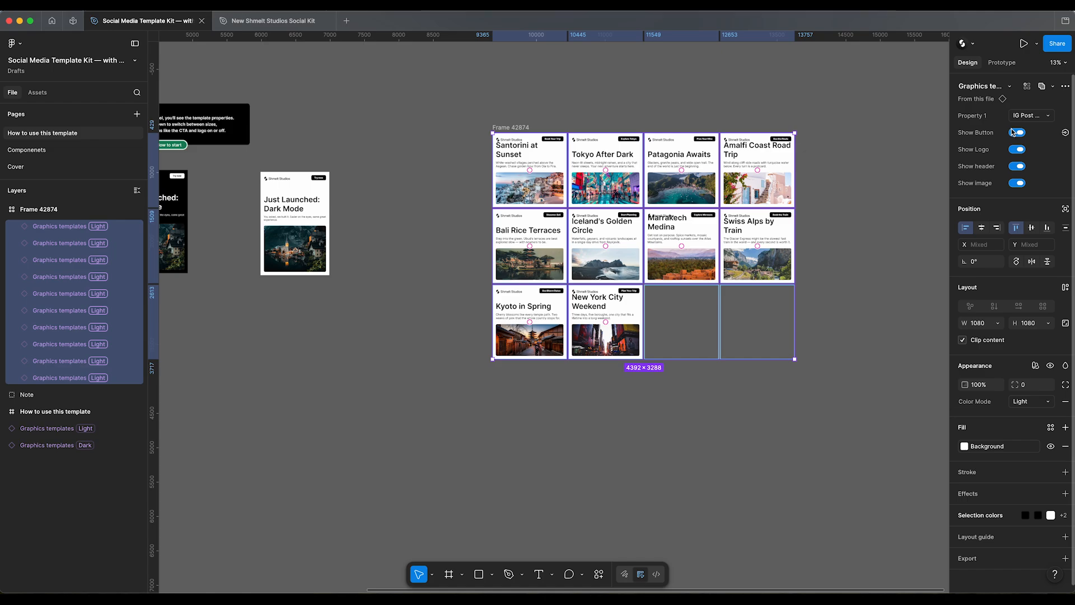
click(1015, 118)
click(1008, 130)
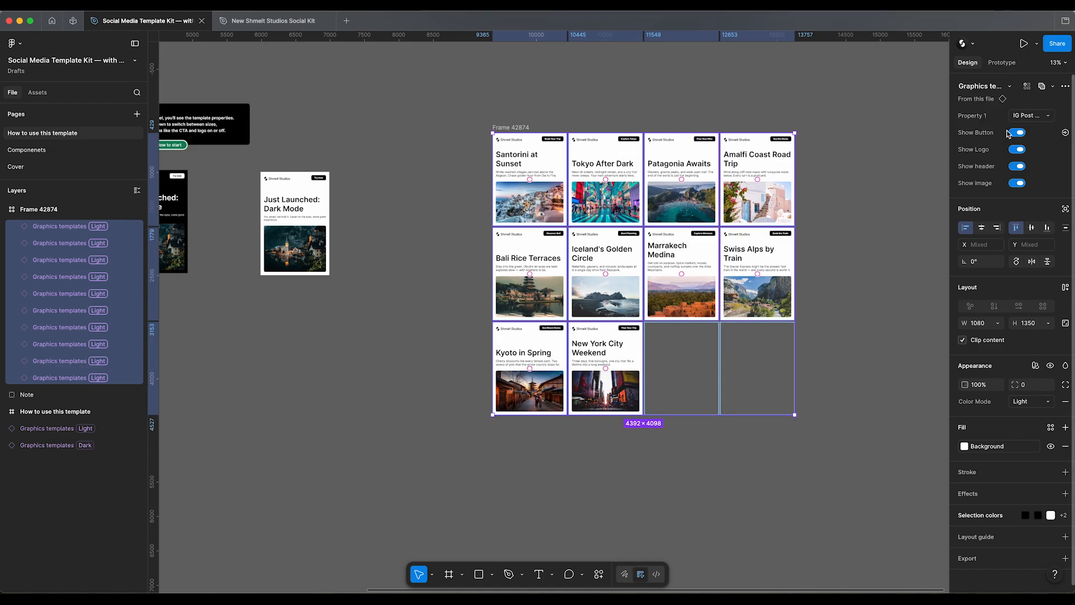
Step: Preview the designs as IG Story 1080×1920, FB Post 1200×630 and LinkedIn 1200×627, and return them to Pinterest 1000×1500
click(1030, 117)
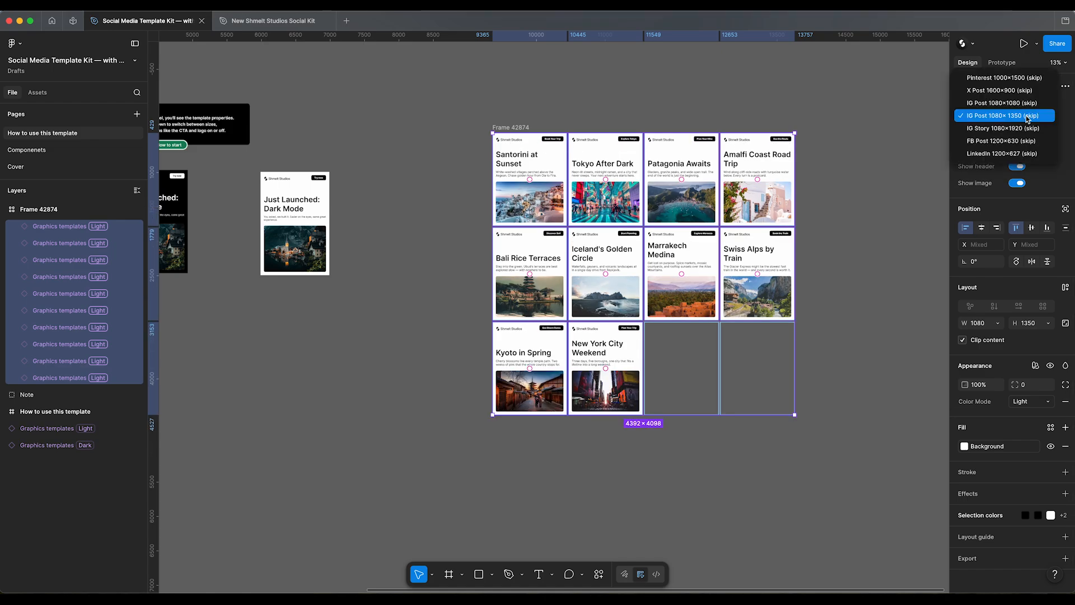
click(1011, 132)
click(1019, 117)
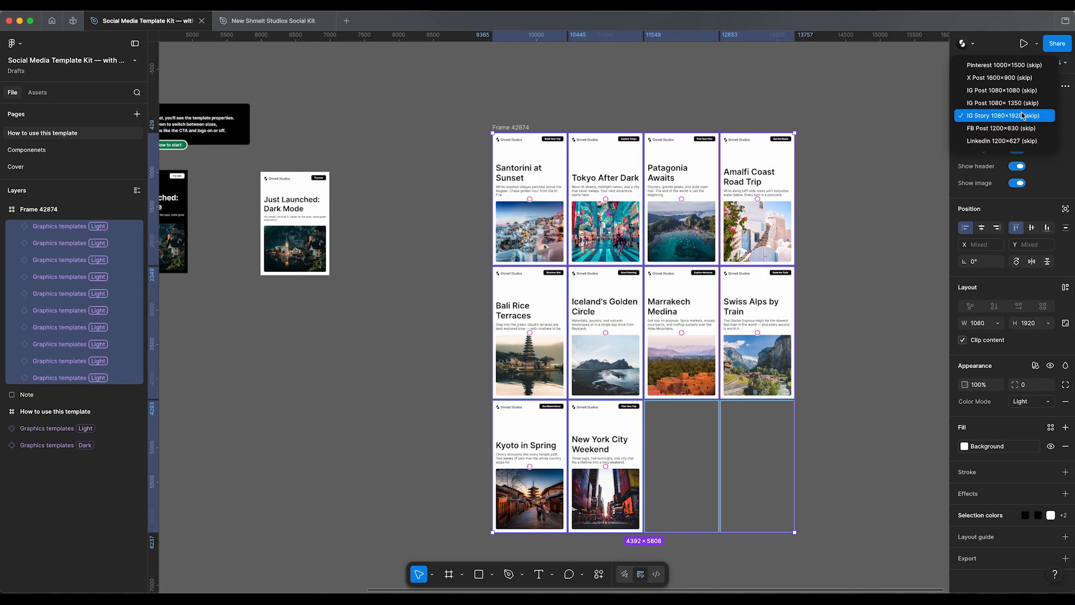
click(1006, 131)
click(1029, 115)
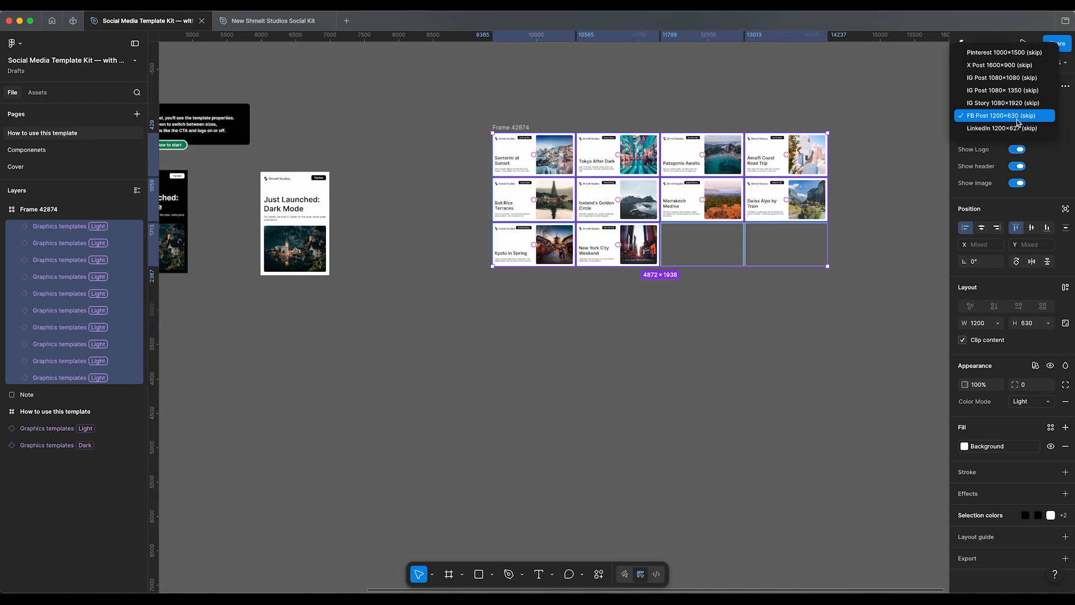
click(1018, 126)
click(1026, 116)
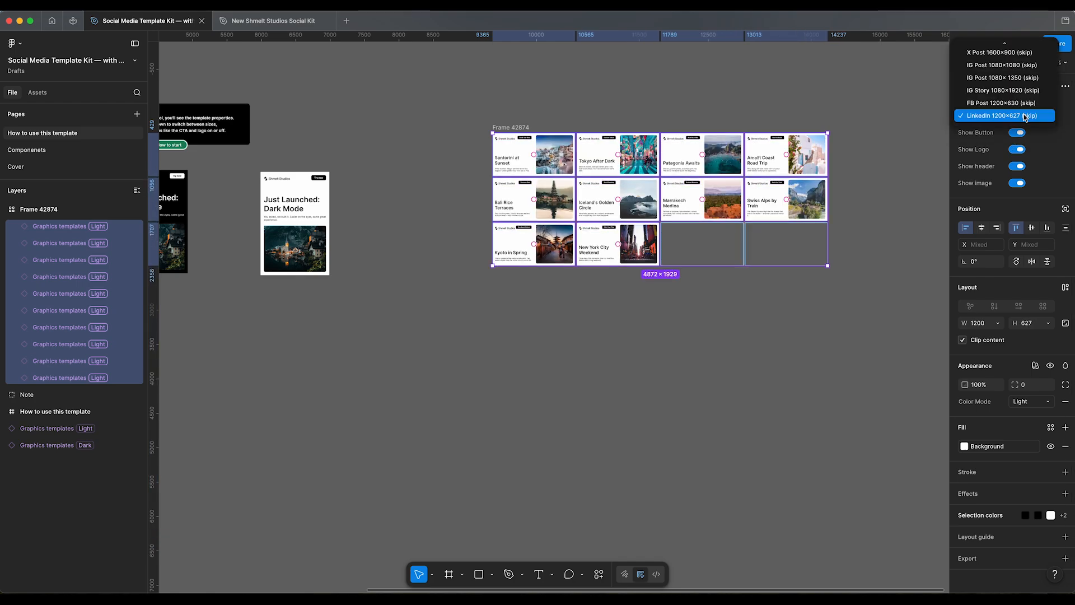
click(991, 48)
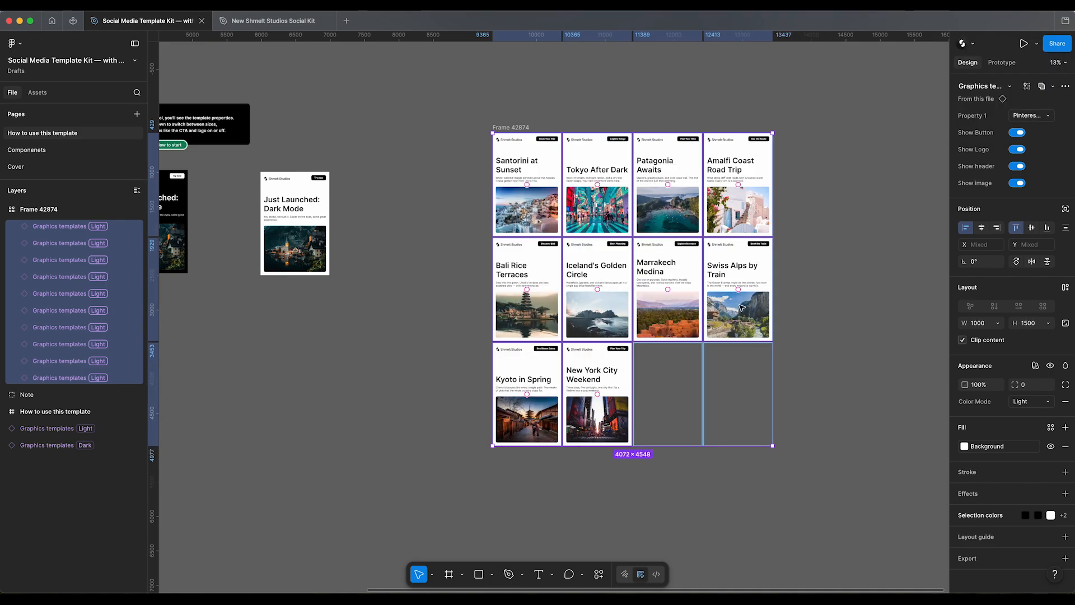
Step: Preview all generated designs in the Dark color mode and switch them back to Light
click(1034, 402)
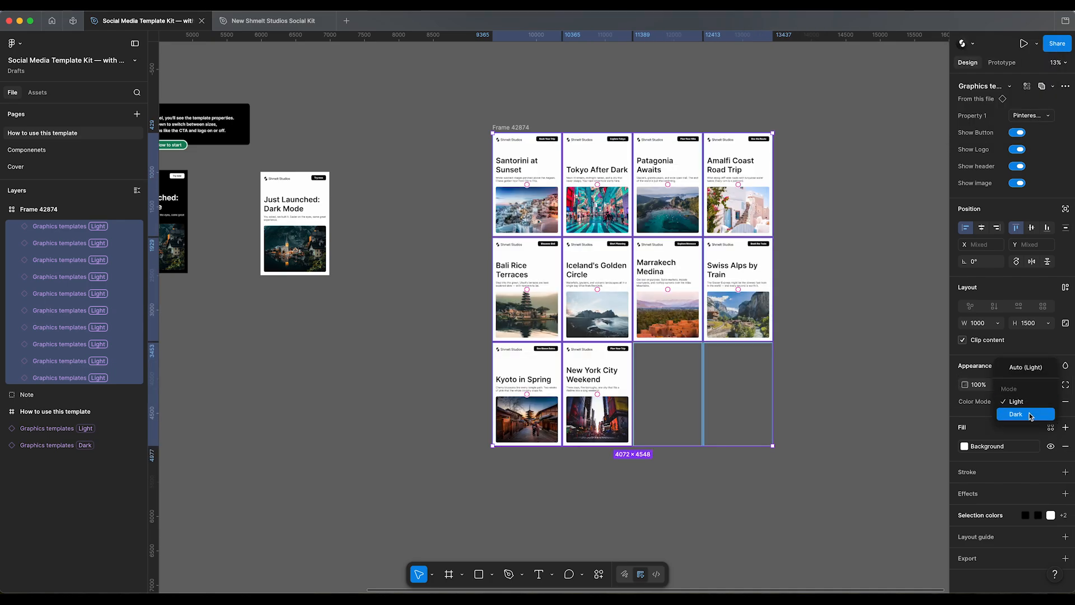
click(1029, 415)
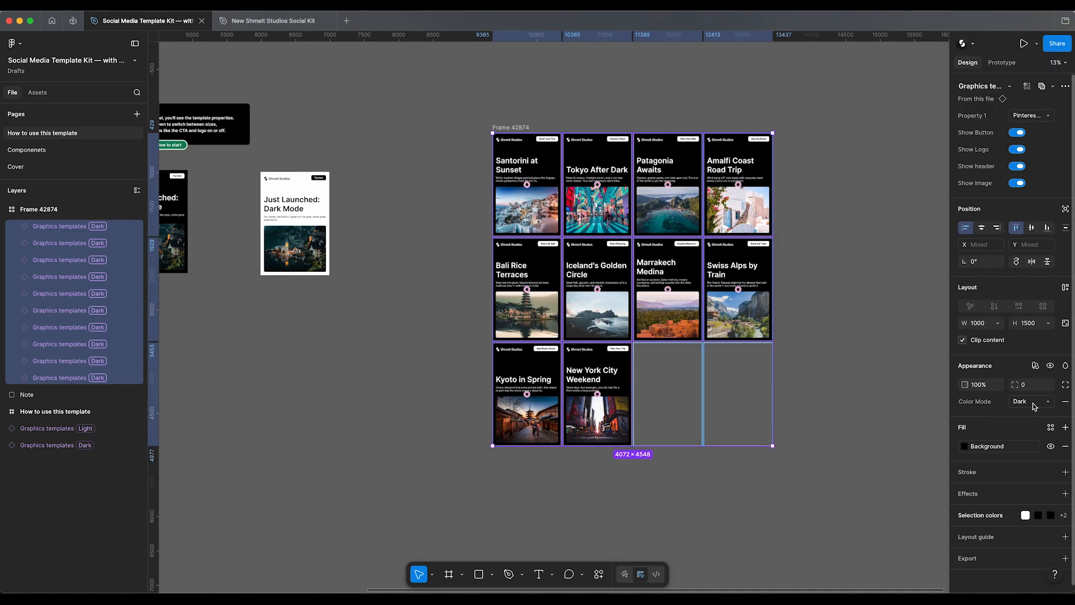
click(1031, 401)
click(1030, 391)
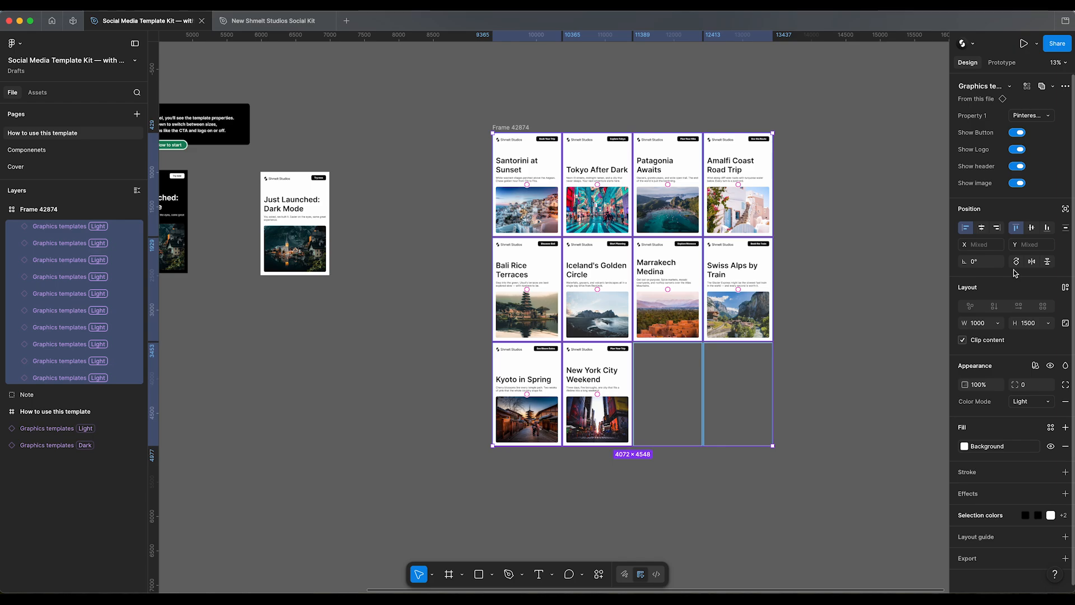
Step: Hide and restore the image, and hide and restore the header, on all generated designs
click(1018, 183)
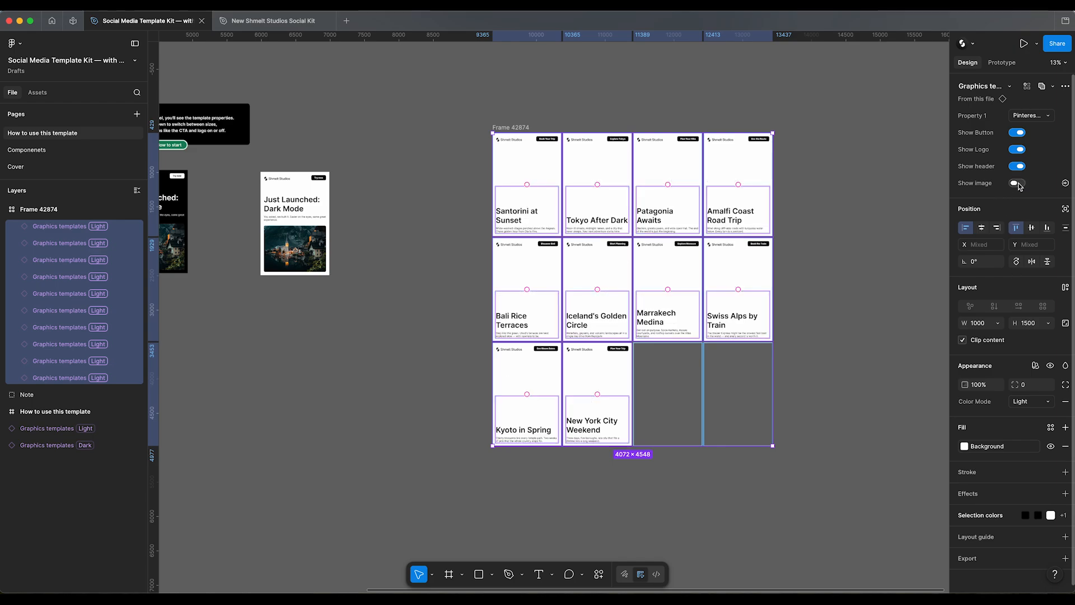
click(1018, 184)
click(1017, 167)
ctrl+scroll(591, 126, up, 5)
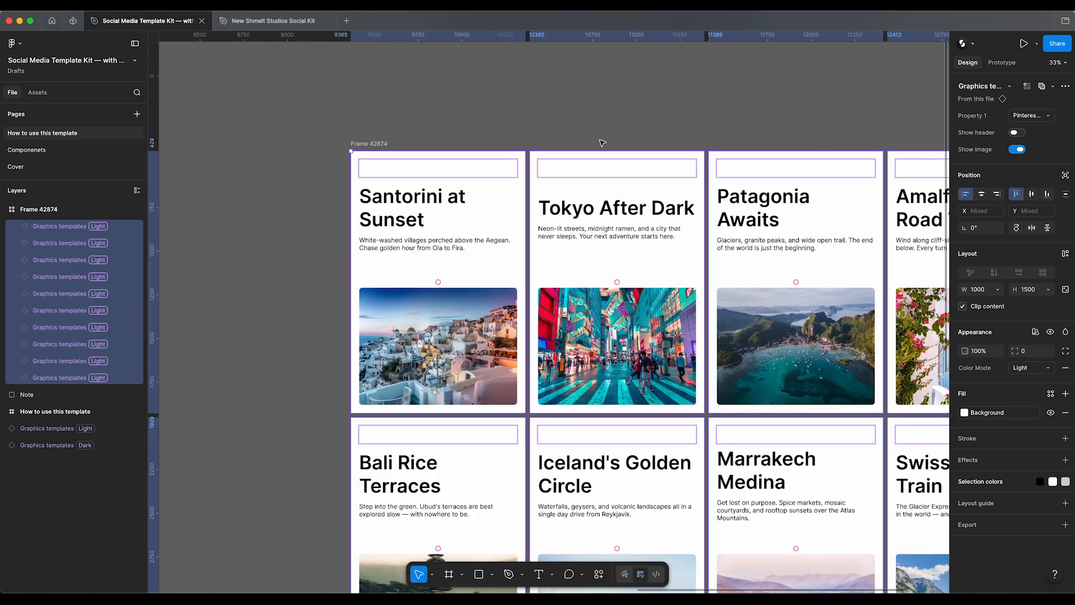
click(1018, 133)
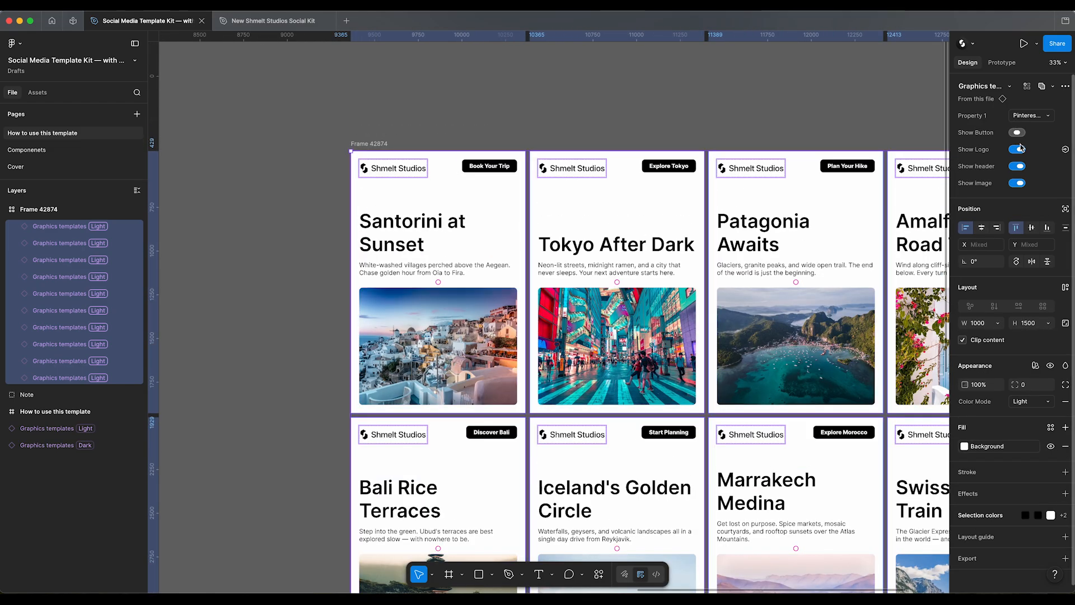
Step: Hide and restore the logo, and hide and restore the button, on all generated designs
click(1017, 150)
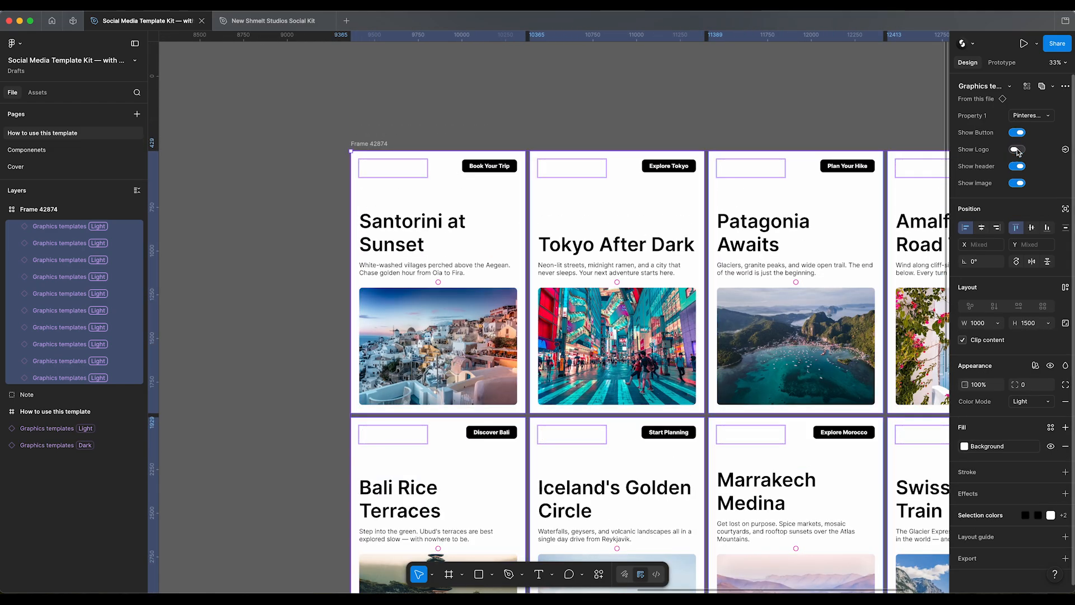
click(1017, 150)
click(1017, 132)
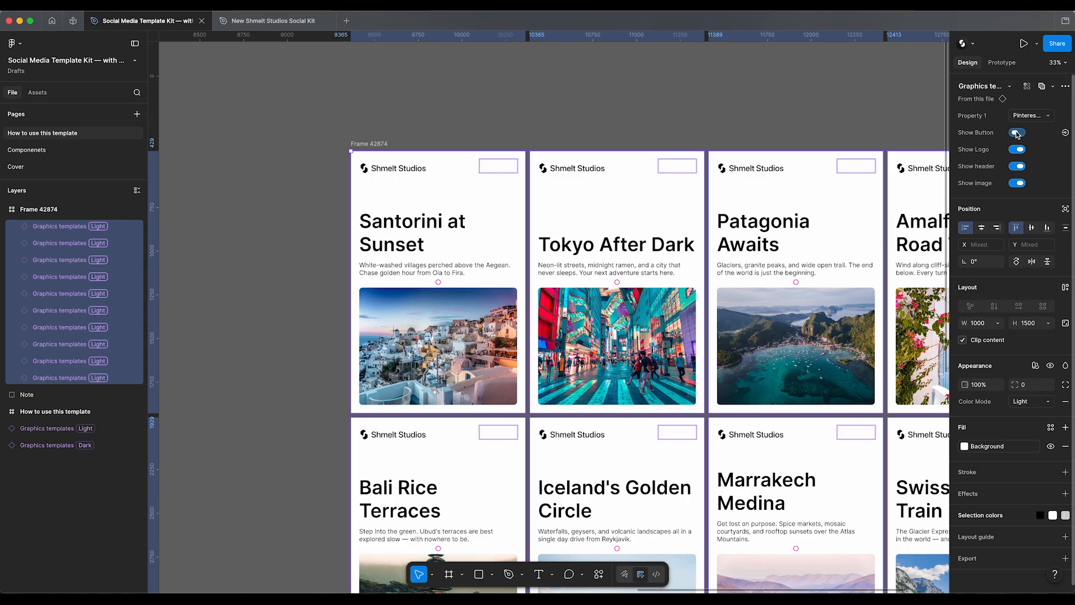
click(1017, 133)
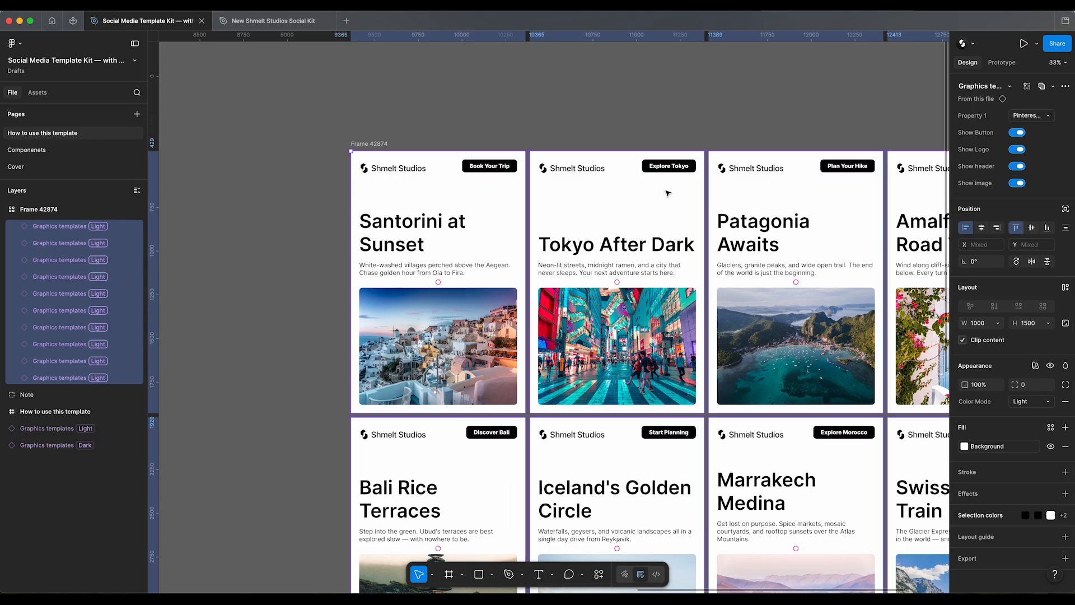
key(minus)
click(569, 153)
drag(689, 166, 534, 107)
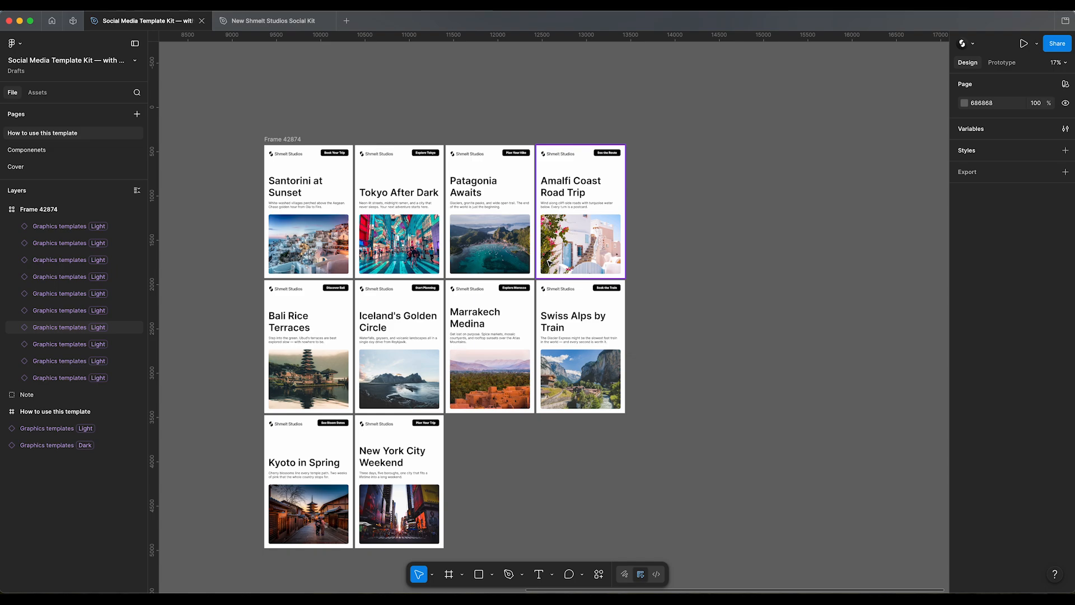
drag(728, 110, 199, 312)
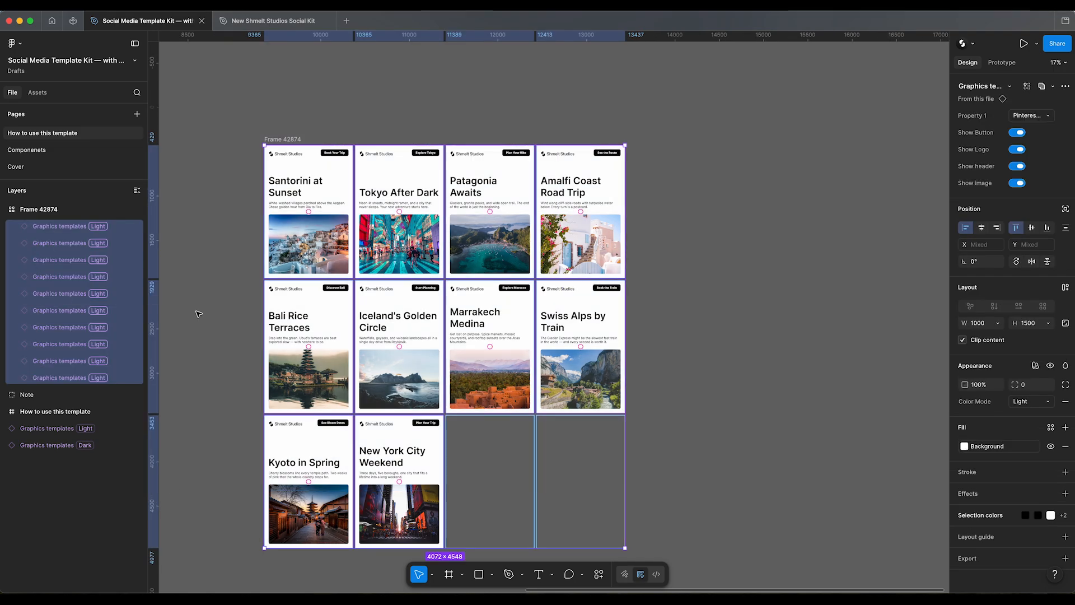
Step: On the Componenets page, try a corner radius of 118 on the X Post variant's image container, and undo it
click(27, 149)
click(533, 159)
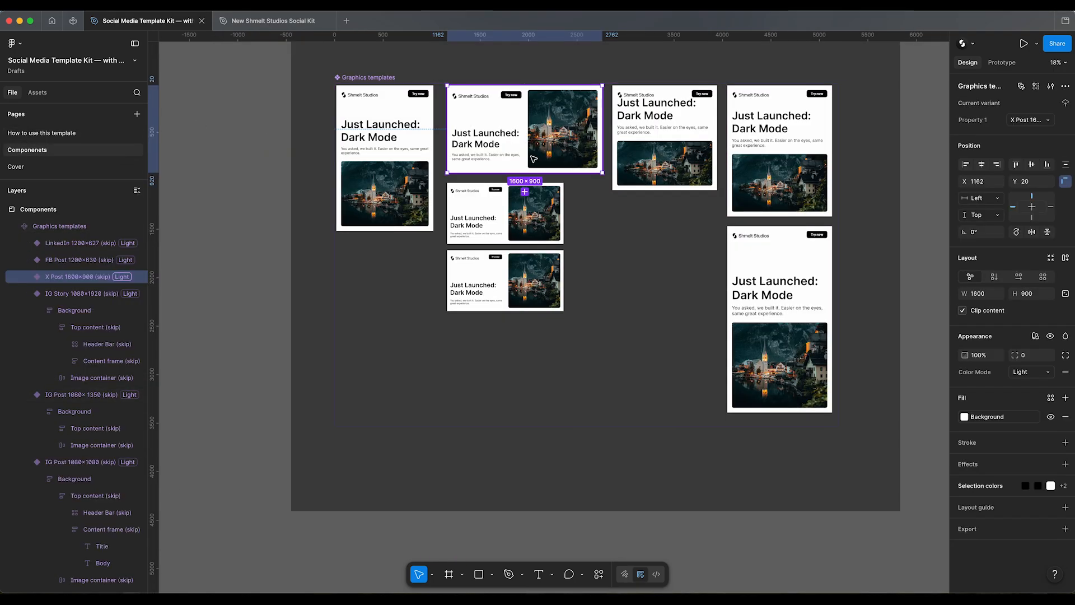
double_click(554, 141)
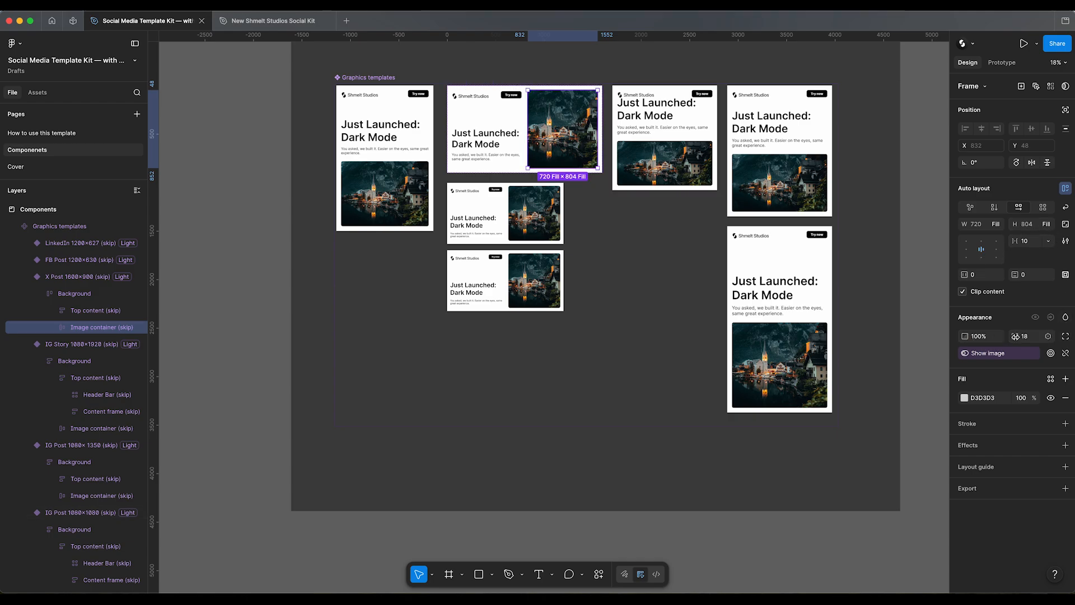
drag(1016, 336, 992, 323)
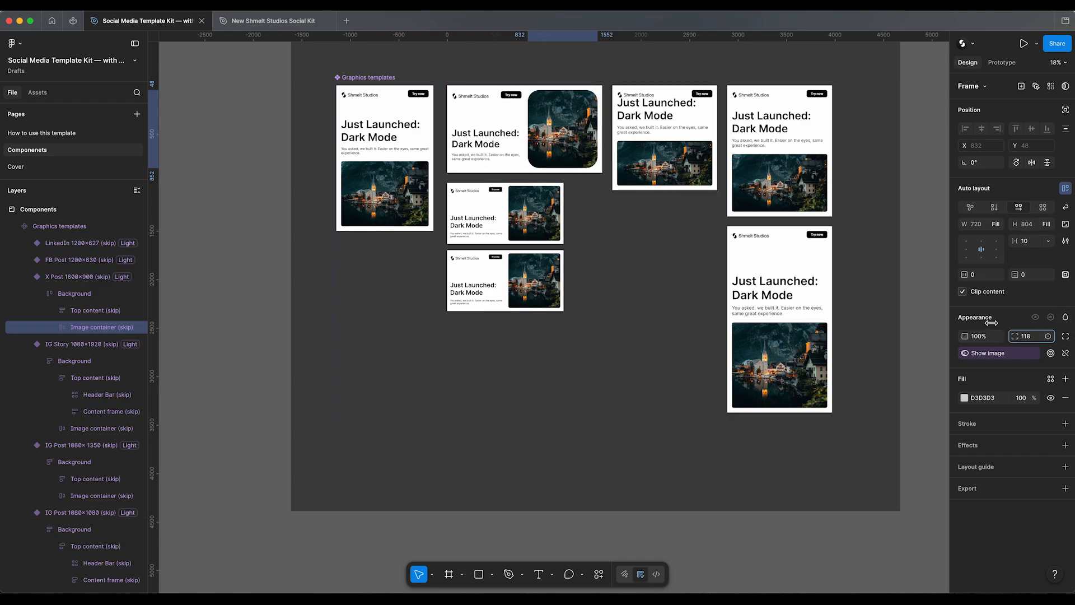
click(592, 275)
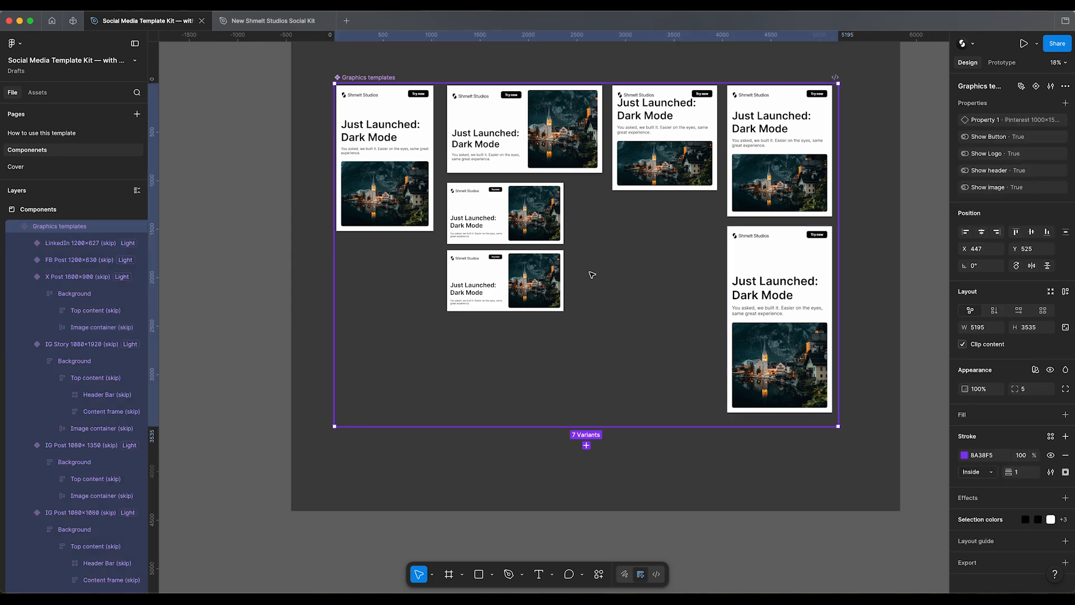
click(231, 223)
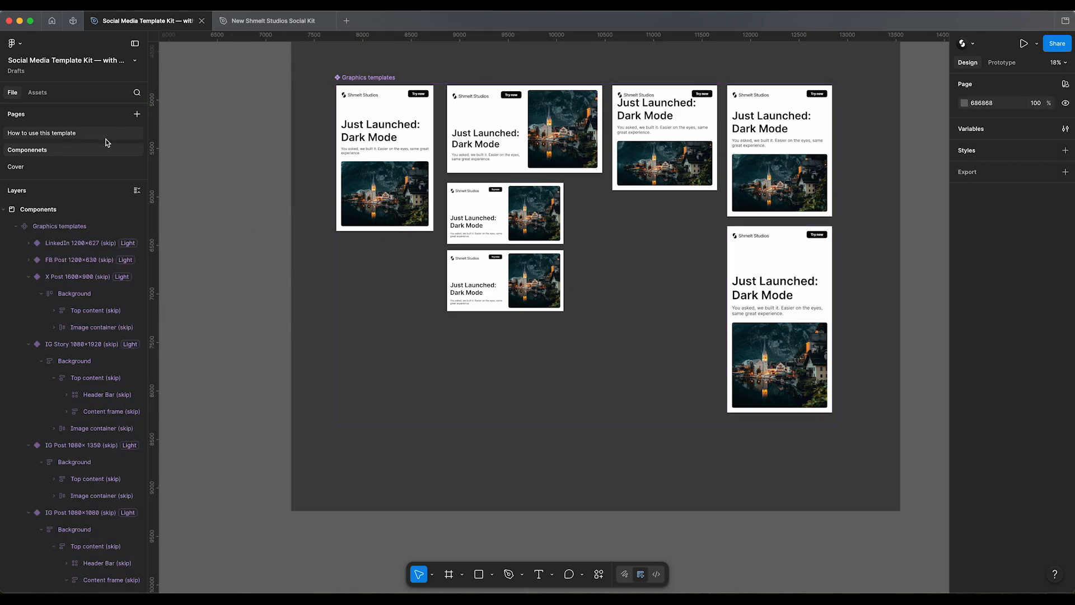
Step: Return to the How to use this template page and clear the selection of generated designs
click(83, 133)
scroll(392, 168, left, 1)
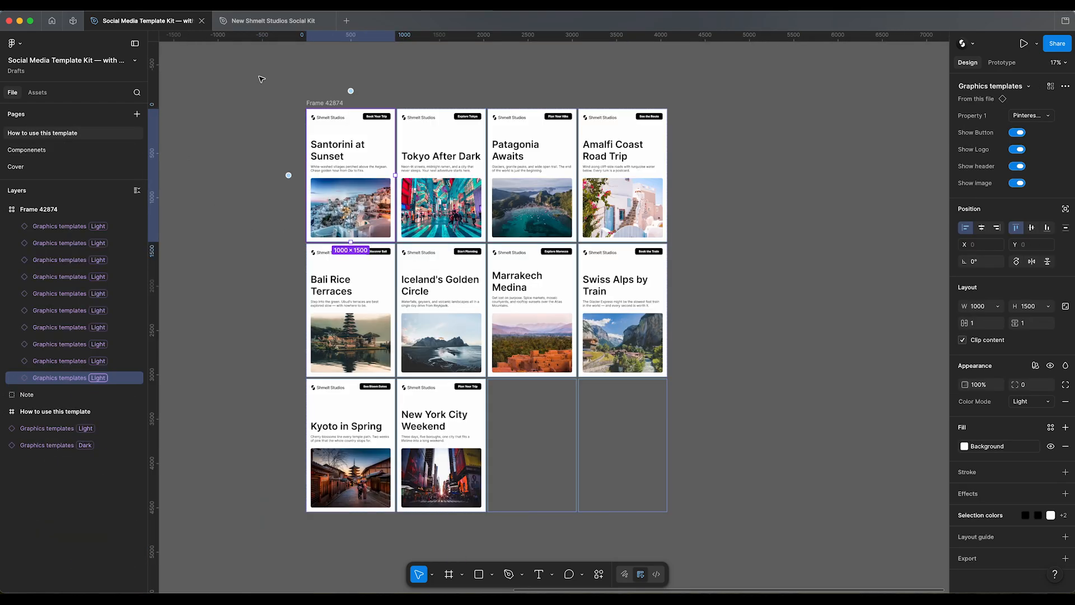
click(260, 87)
click(67, 228)
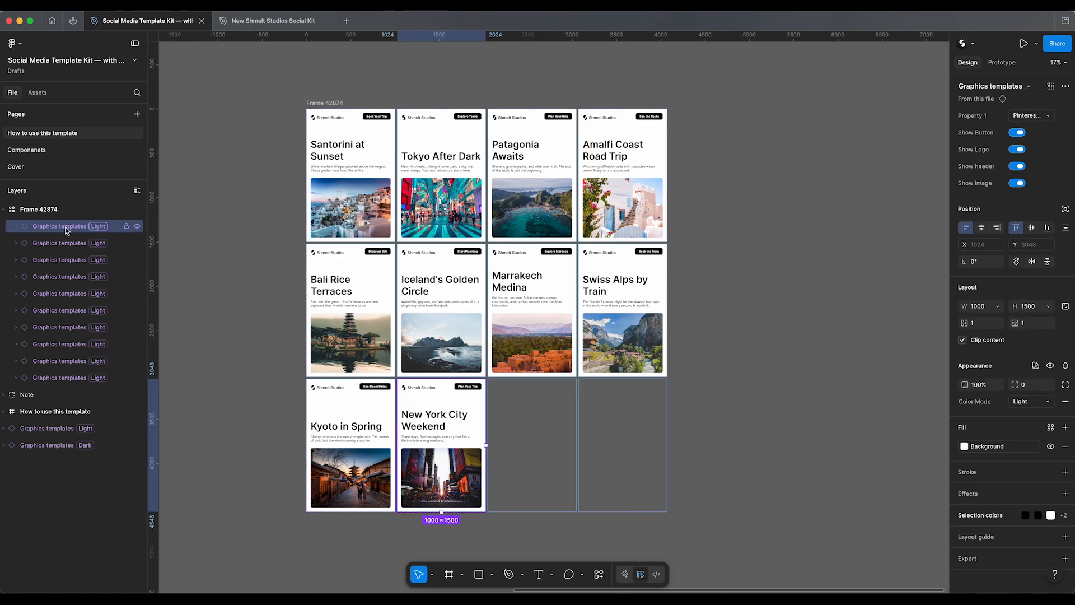
click(199, 329)
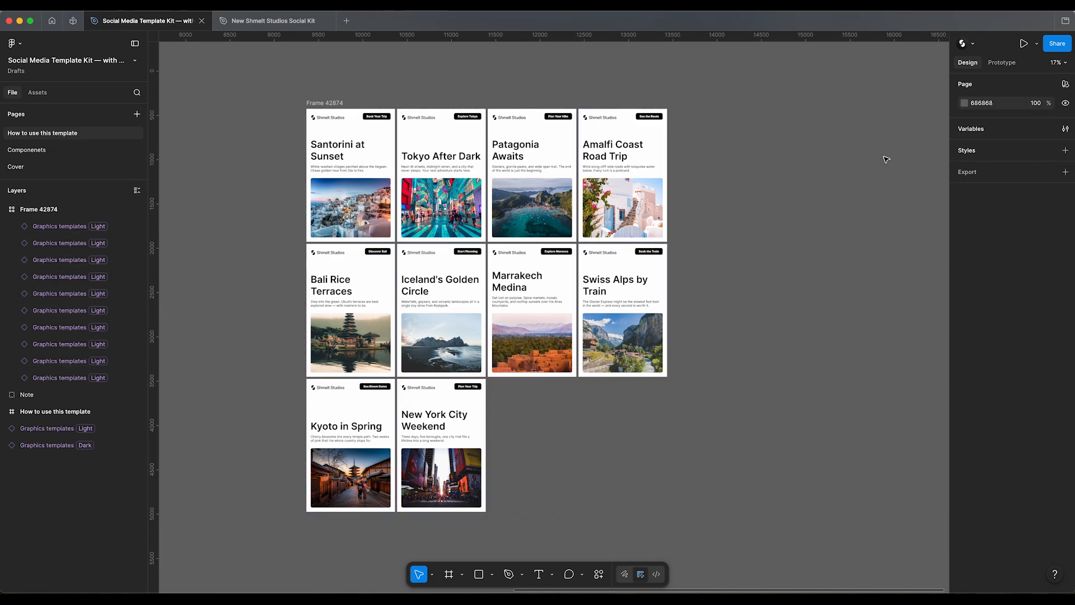
Step: In the Color Mode variables, set the Light value of Background to FF0000 and of Content Text to FFFFFF
click(1065, 130)
drag(457, 68, 739, 73)
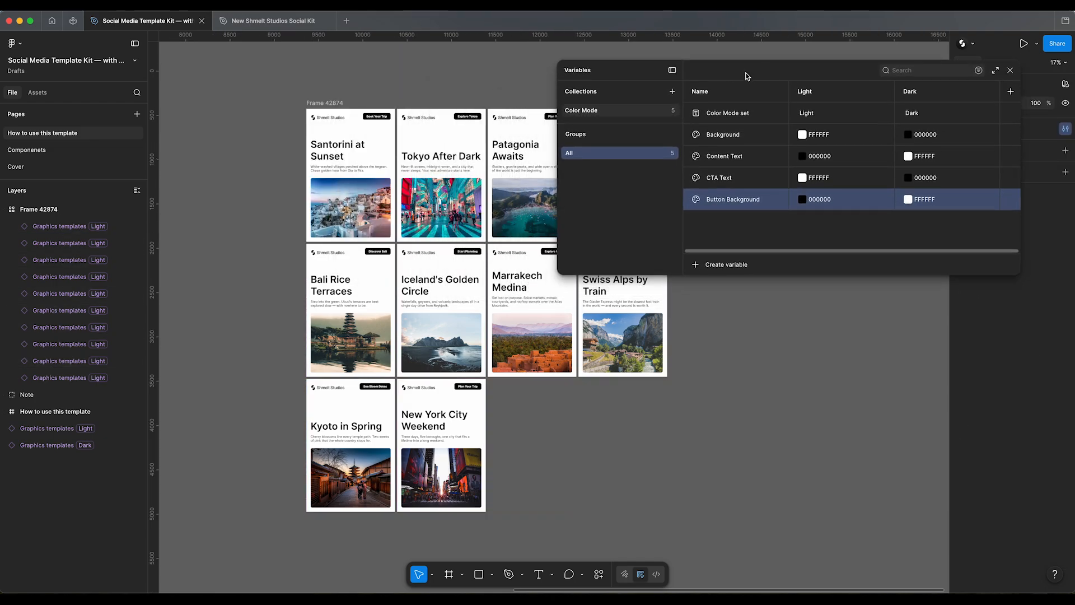
click(803, 134)
drag(854, 211, 960, 144)
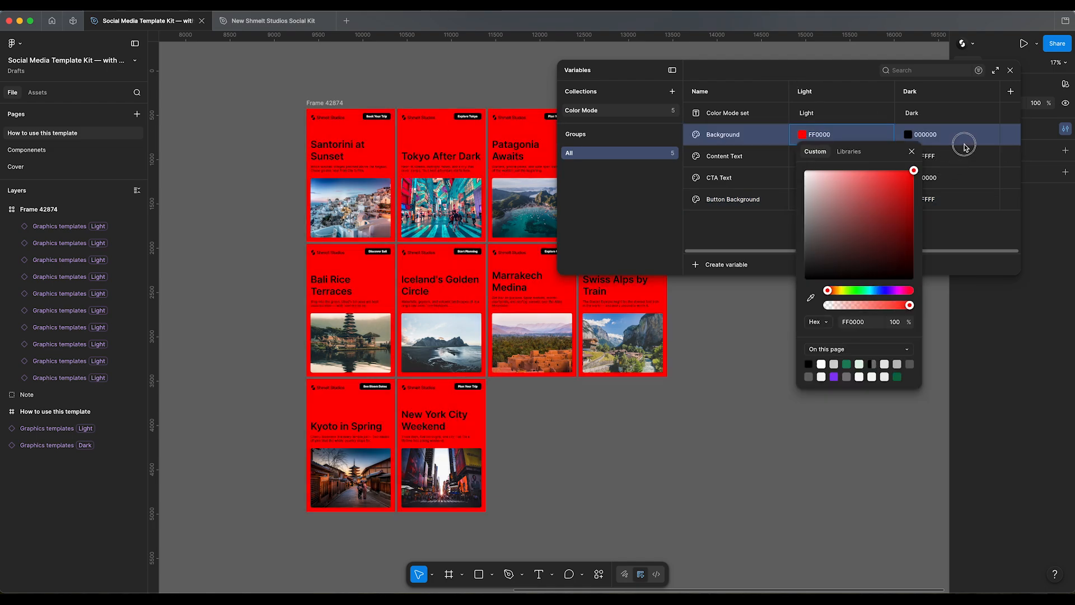
click(804, 157)
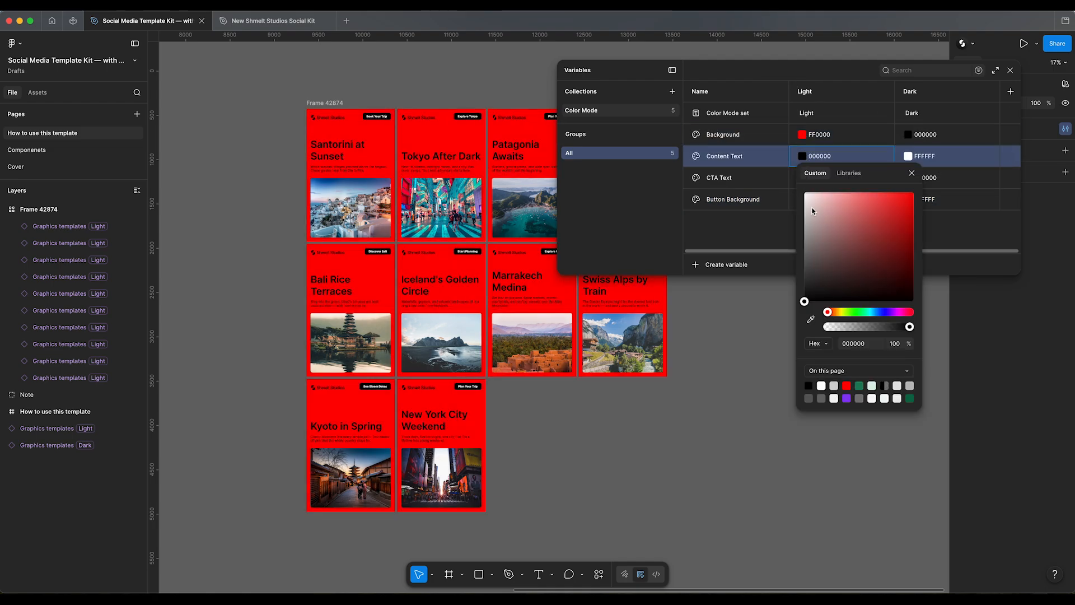
drag(806, 202, 740, 156)
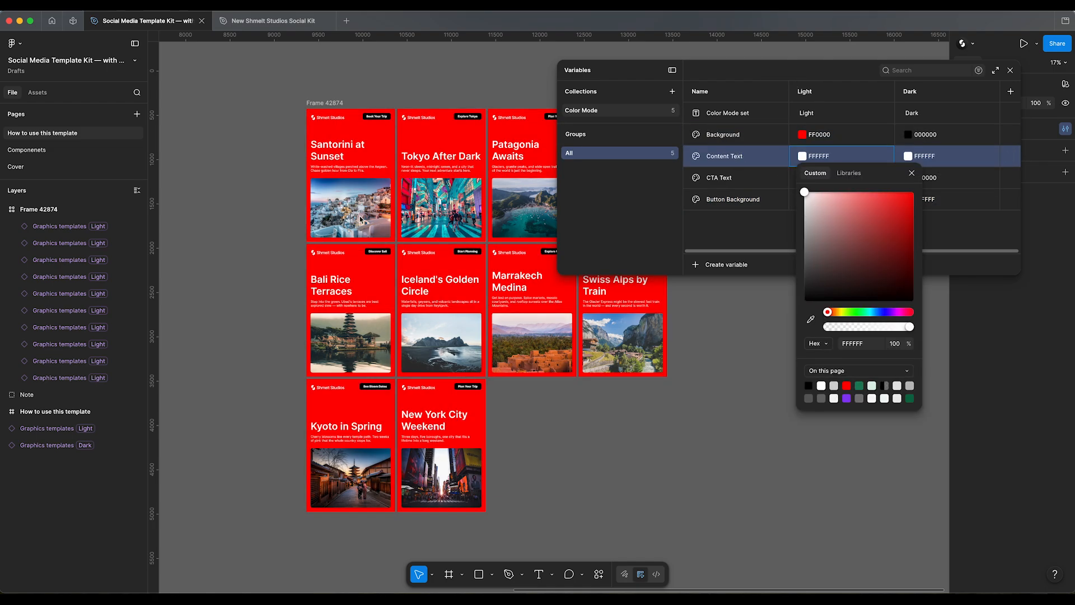
click(761, 231)
Step: Set the Light value of the Button Background variable to 0F57FF and check the recolored buttons on the designs
click(802, 201)
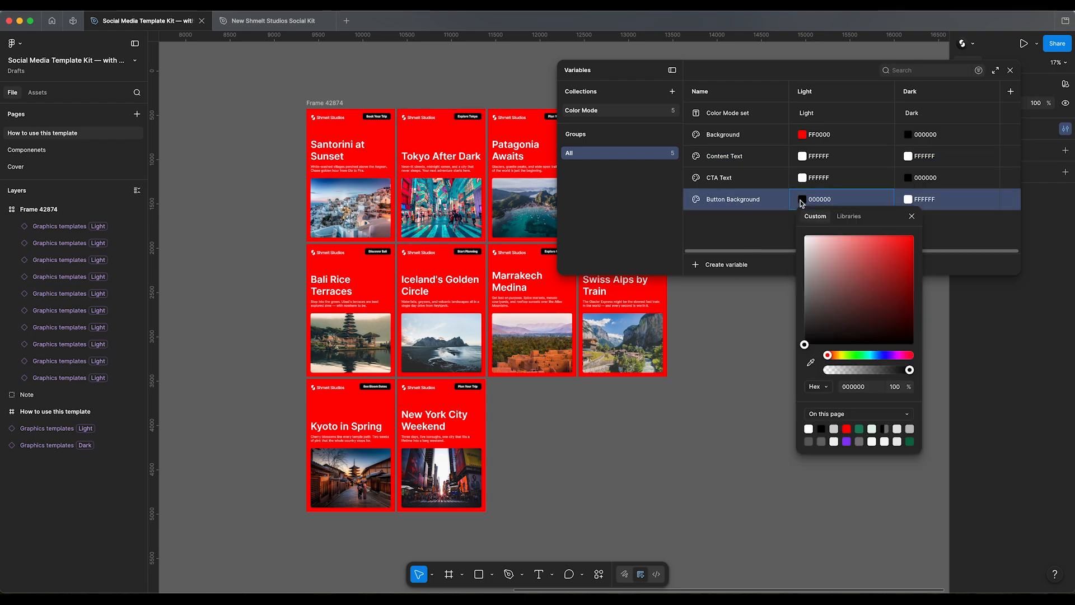
click(874, 355)
drag(874, 355, 878, 355)
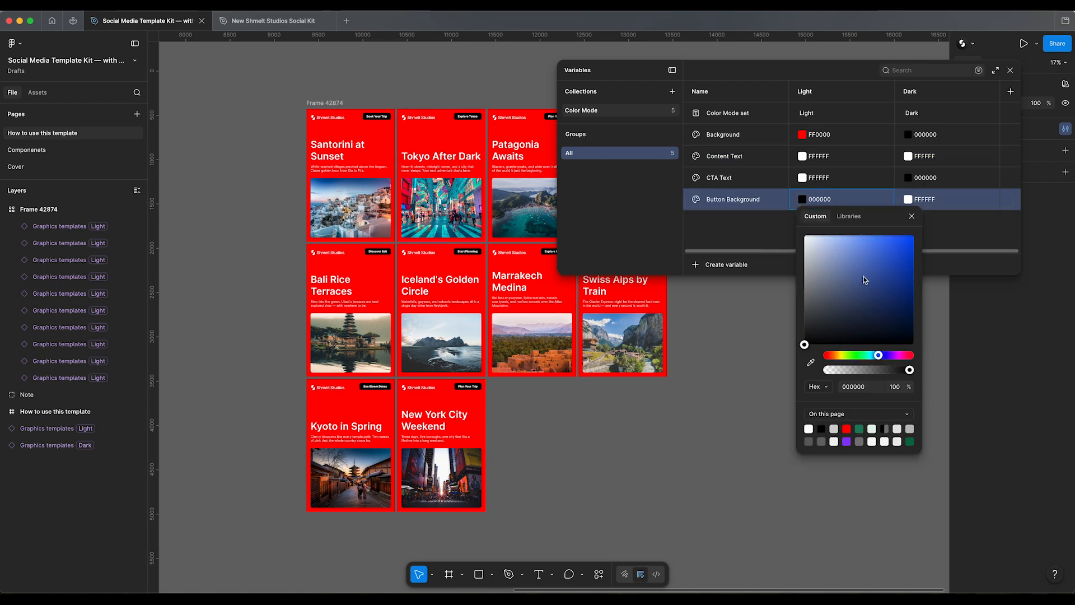
drag(864, 280, 908, 213)
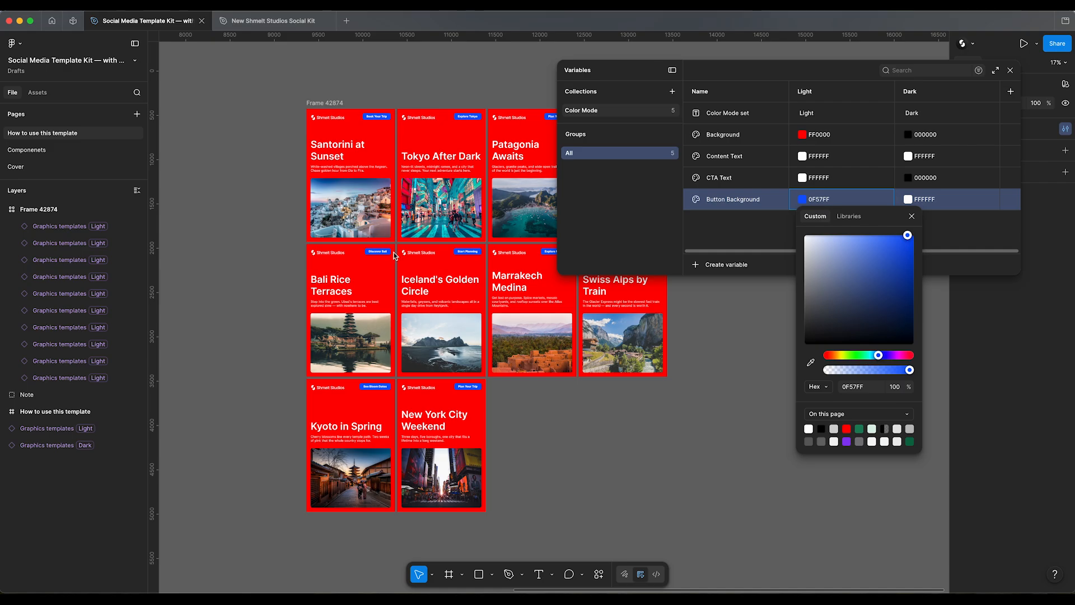
click(529, 317)
scroll(450, 273, up, 6)
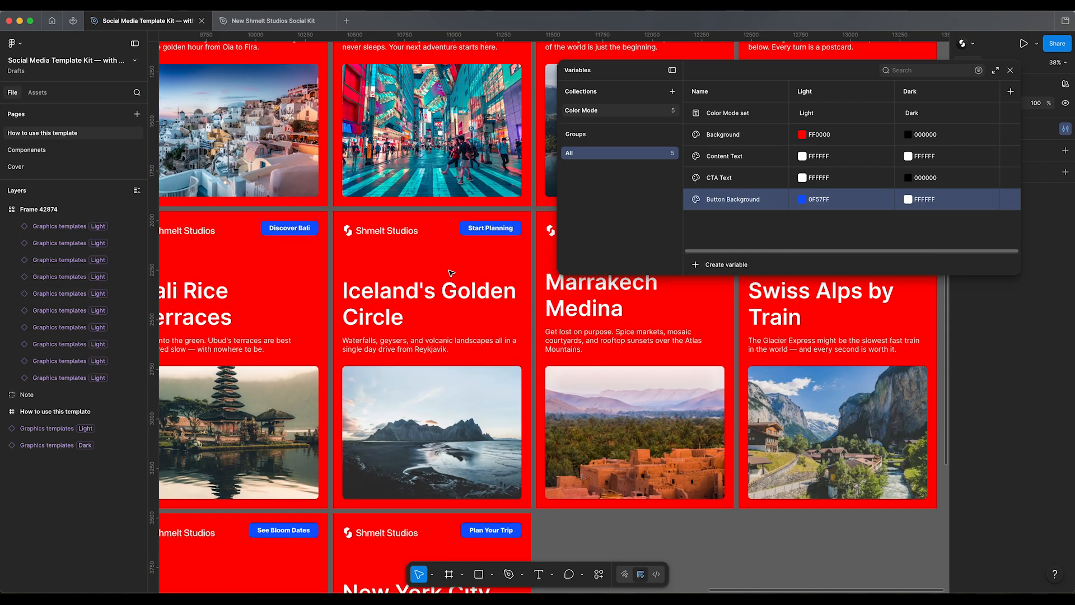
scroll(449, 273, down, 6)
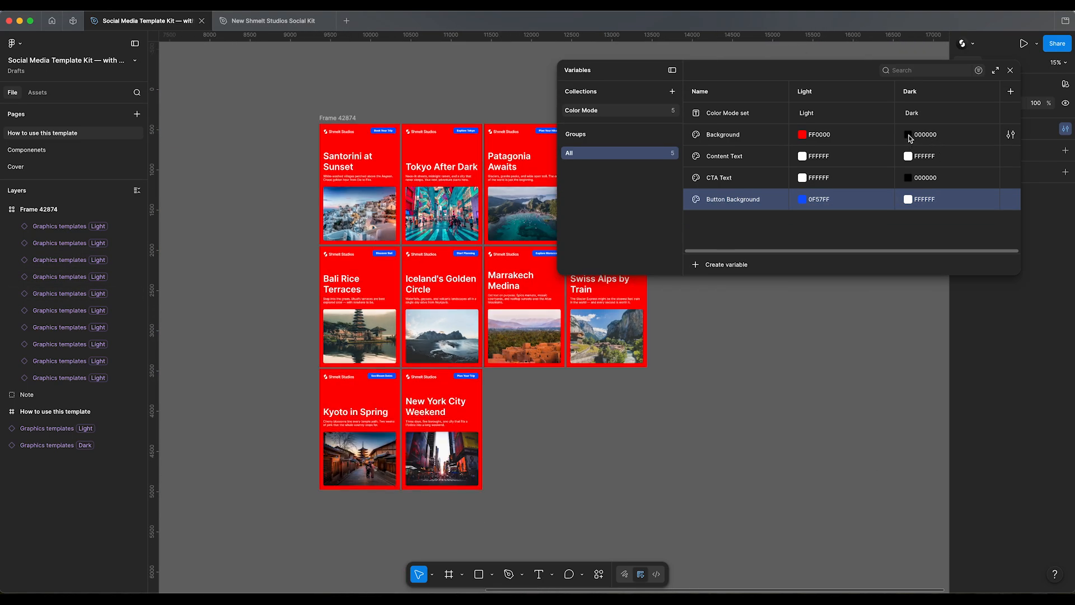
Step: Undo the Light color changes made to the Background, Content Text and Button Background variables
key(ctrl+z)
key(ctrl+z)
key(ctrl+z)
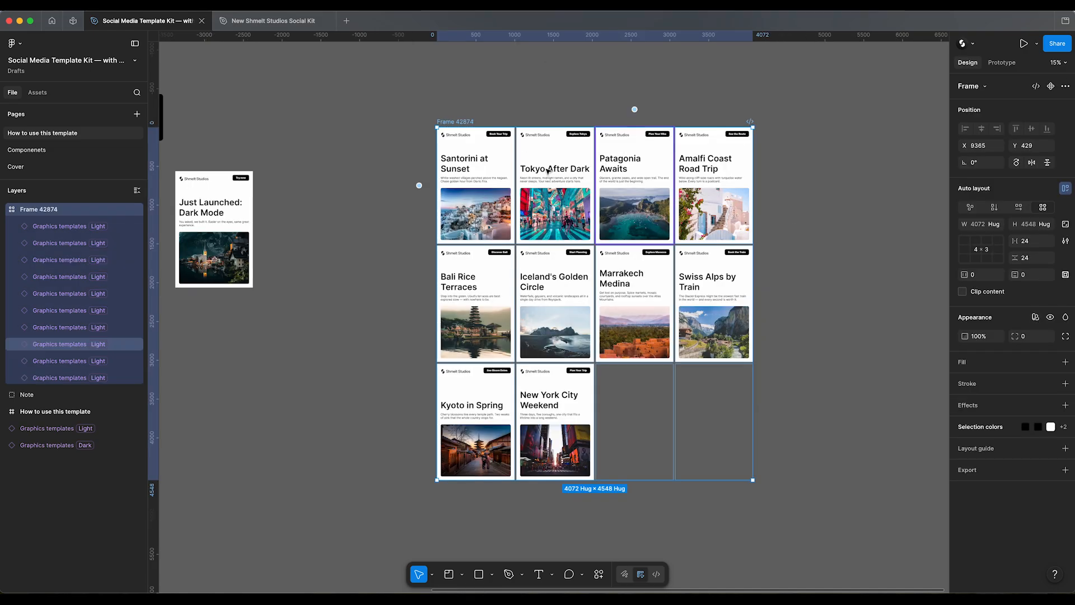
Step: Set the Color Mode of the frame holding the generated designs to Light and rename the frame "Light mode"
click(1035, 317)
mouse_move(1031, 351)
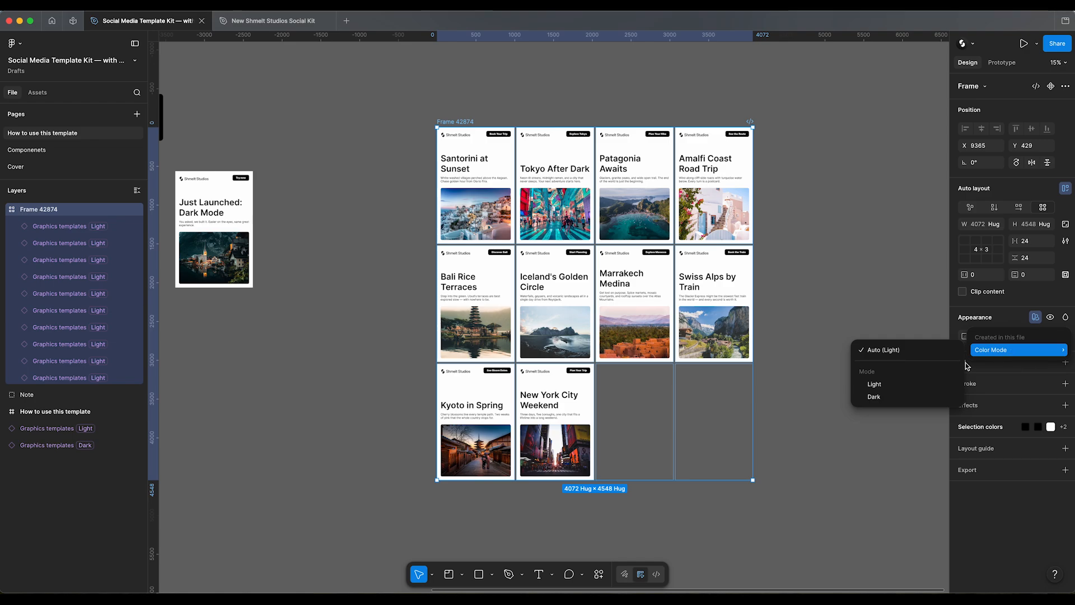
click(883, 386)
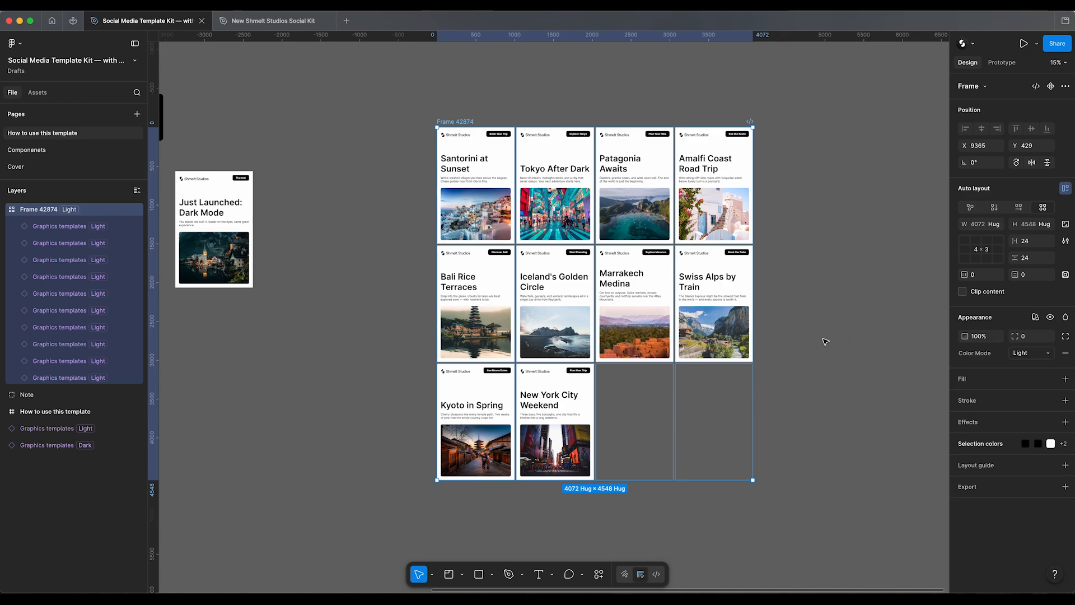
click(826, 341)
double_click(450, 121)
text(Light mode)
key(Return)
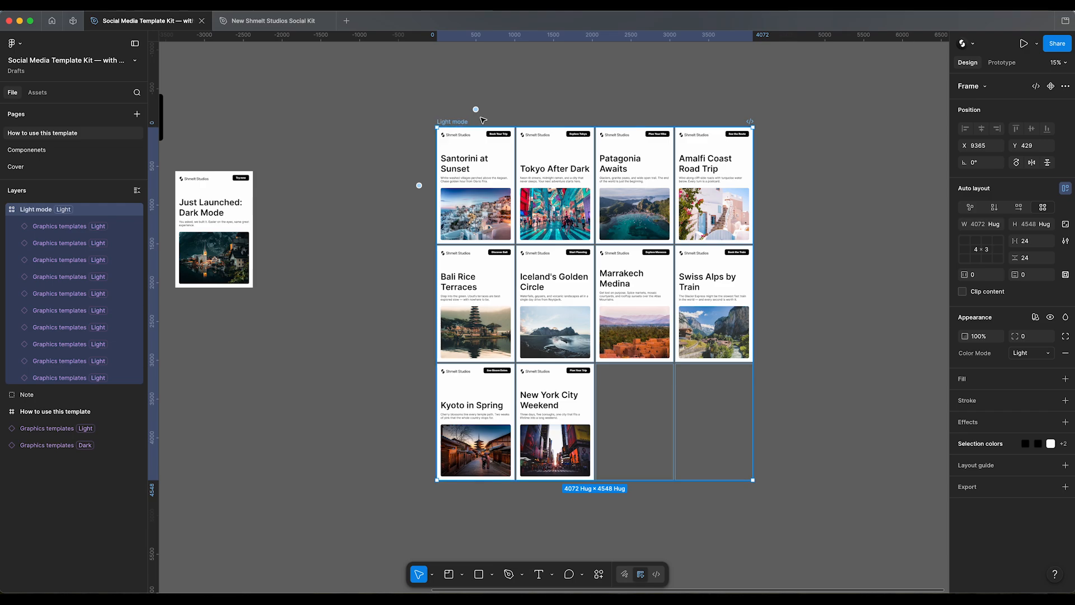
click(387, 161)
Step: Duplicate the Light mode frame to the right of the original and rename the copy "Dark mode"
drag(448, 123, 863, 150)
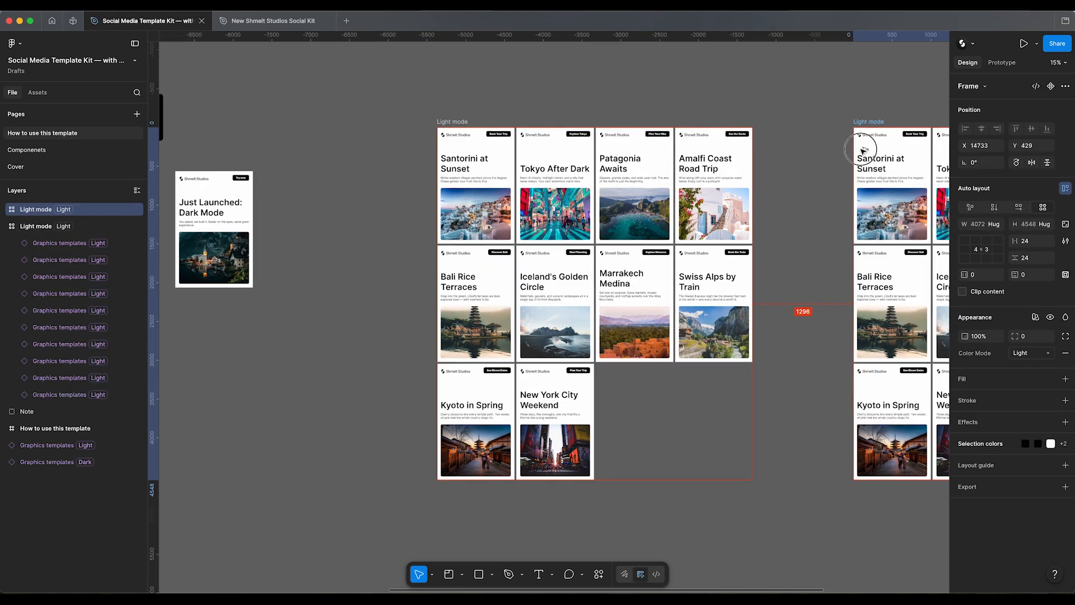
scroll(508, 106, right, 10)
double_click(520, 131)
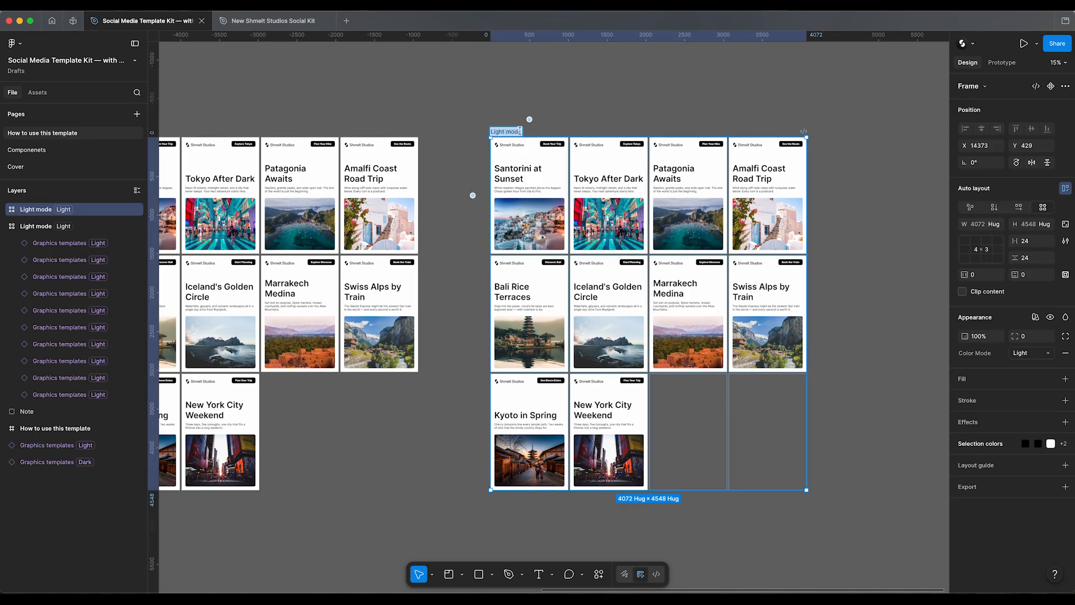
text(Dark mode)
key(Return)
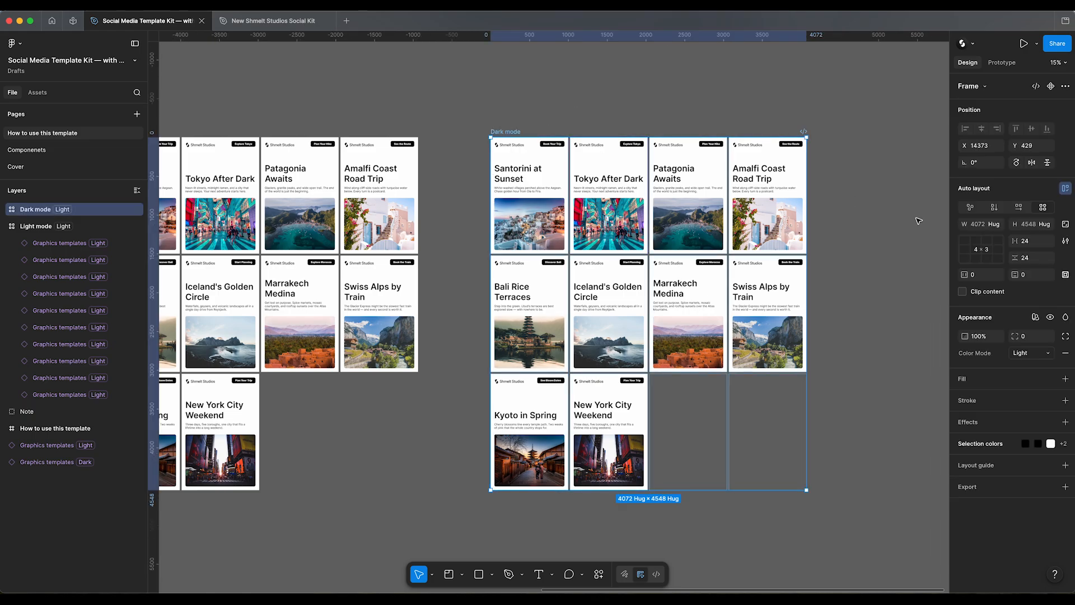
Step: Set the Dark mode frame's Color Mode to Dark and make all designs inside it use Dark instead of Light
click(1033, 357)
click(1028, 365)
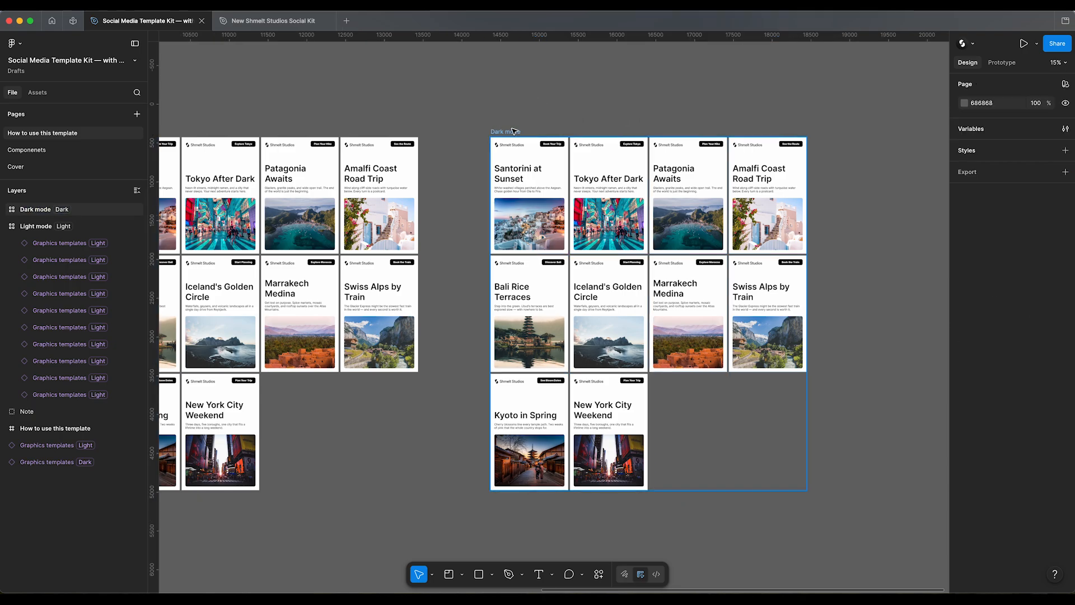
click(4, 210)
click(57, 227)
shift+click(60, 381)
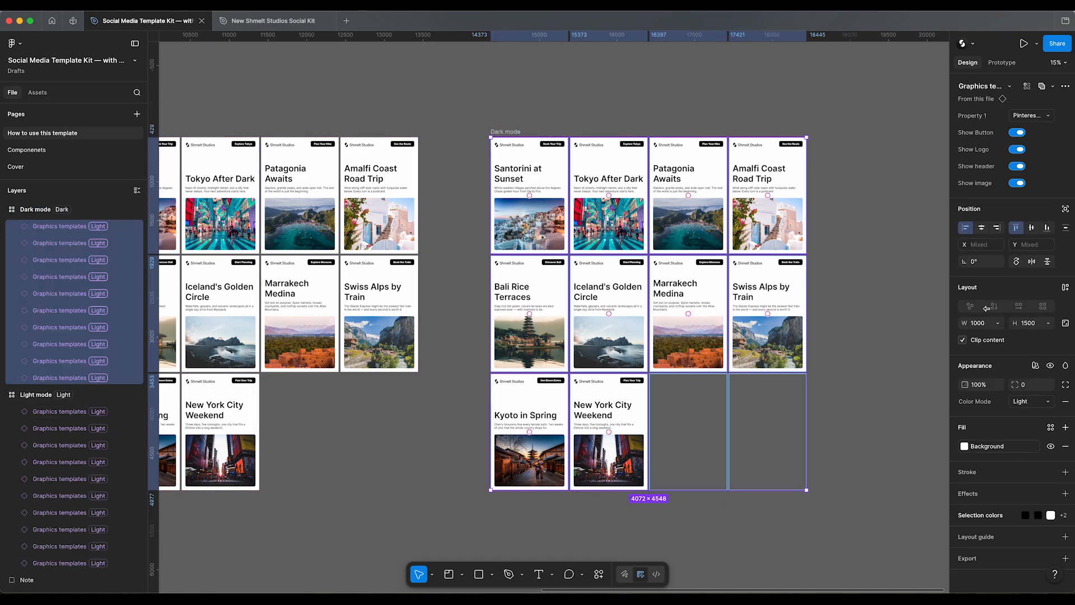
click(1029, 402)
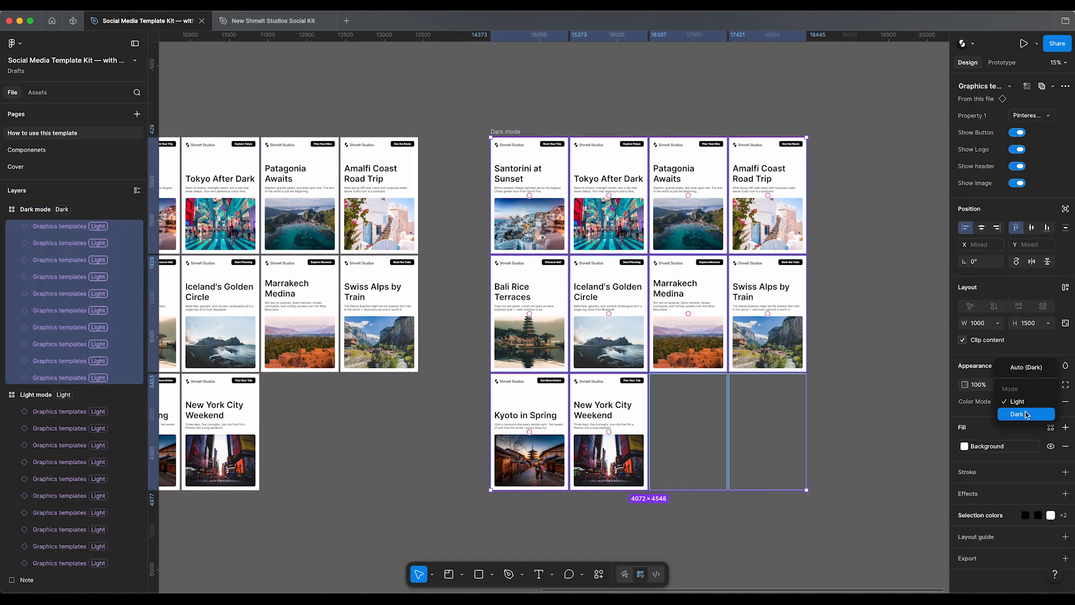
click(1027, 414)
click(344, 101)
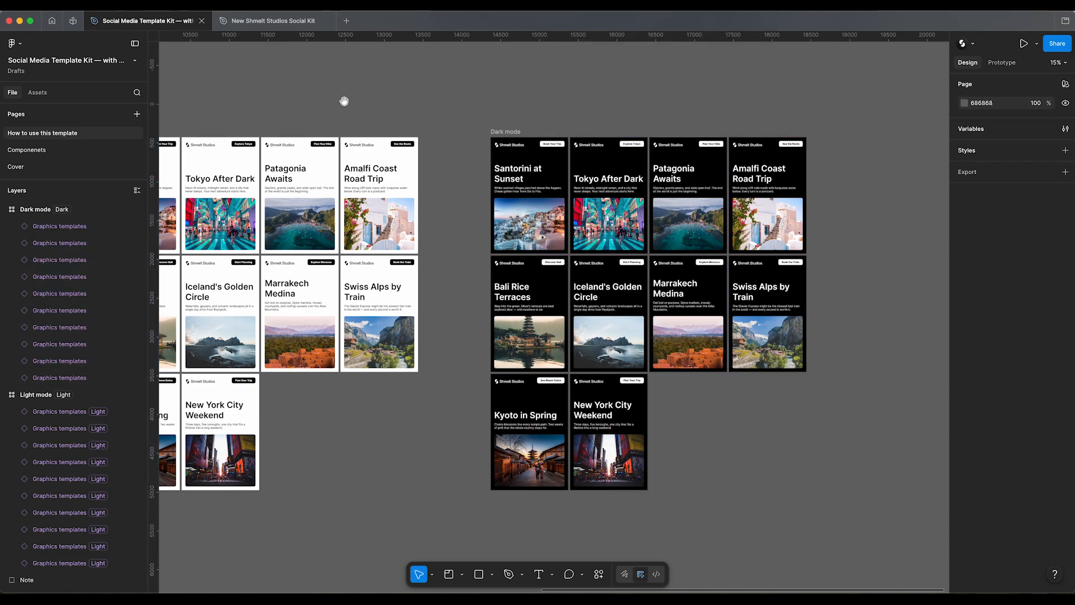
Step: Switch the Dark mode frame's Color Mode to Light and set it back to Dark
drag(344, 102, 528, 102)
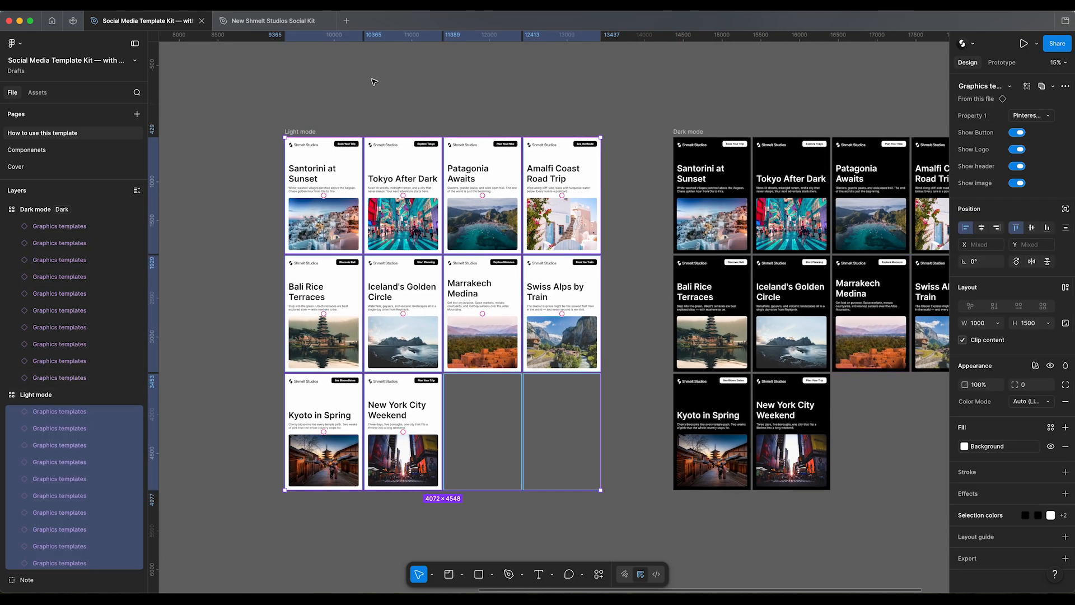
click(359, 82)
scroll(428, 193, down, 5)
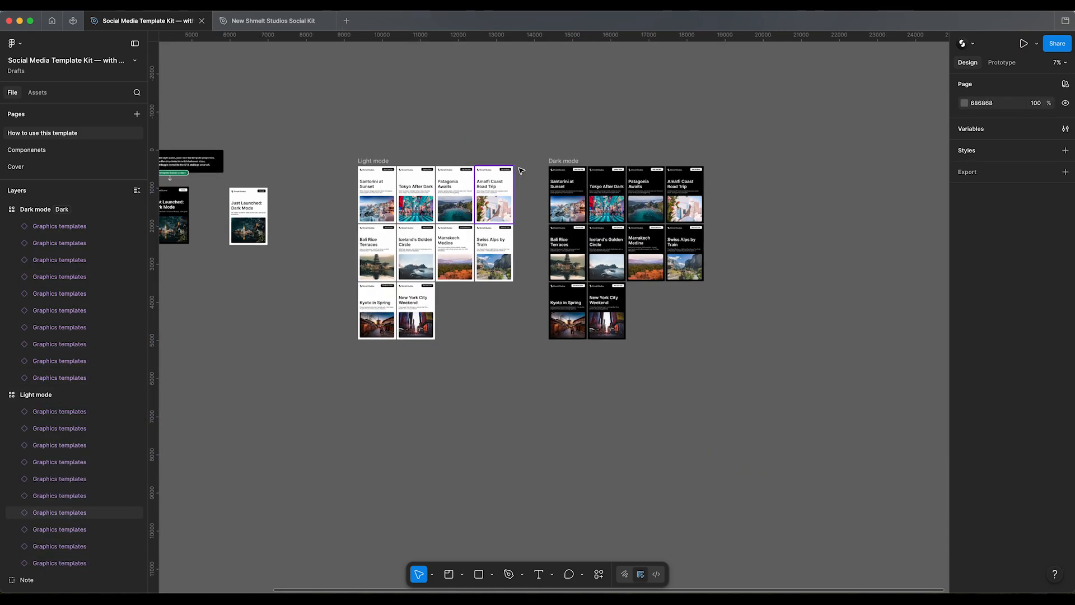
click(559, 162)
click(1027, 354)
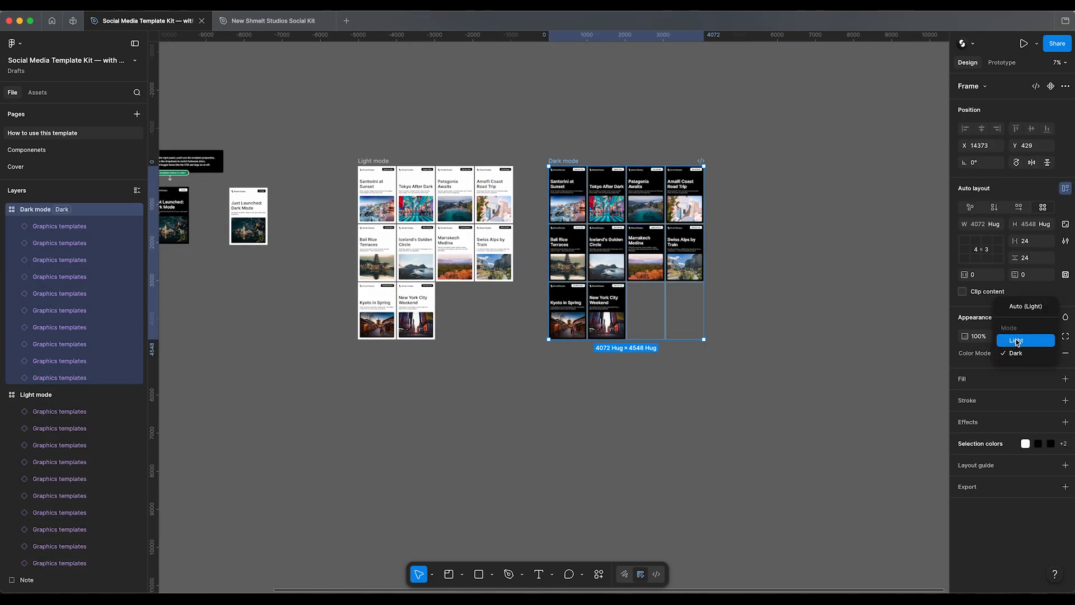
click(1018, 341)
click(1021, 352)
click(1016, 364)
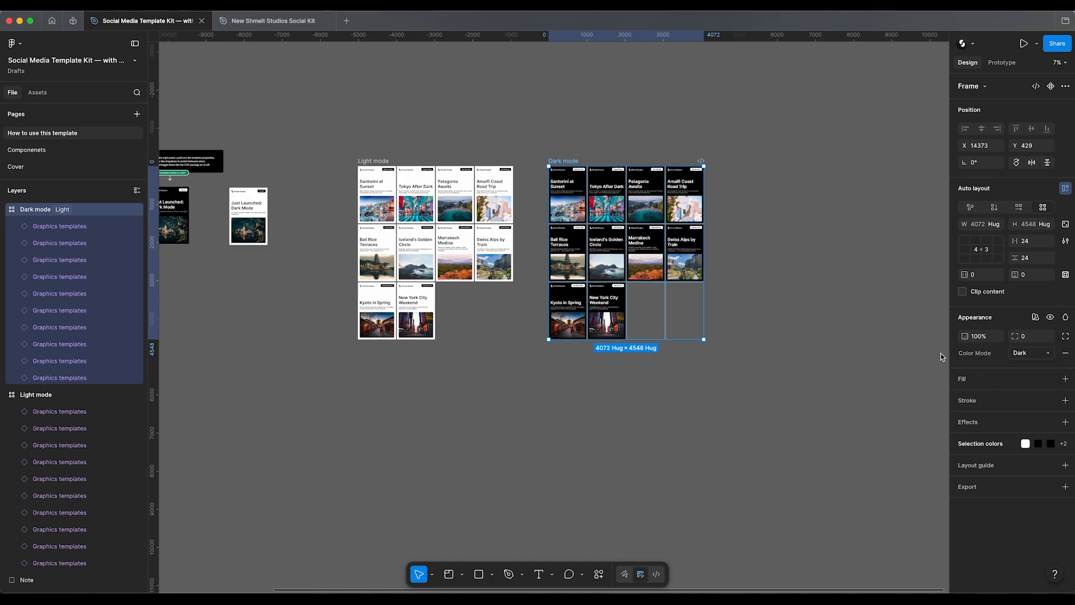
key(Escape)
Step: Change all designs in the Light mode frame to the IG Post 1080×1080 size and hide their images
scroll(464, 168, up, 5)
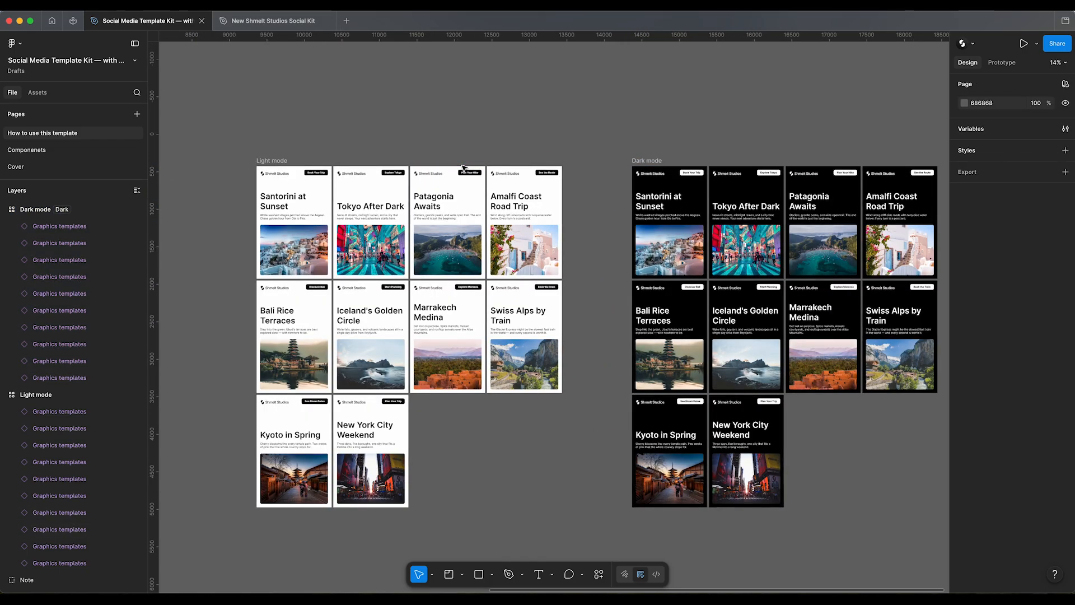
scroll(408, 137, left, 5)
scroll(408, 137, down, 2)
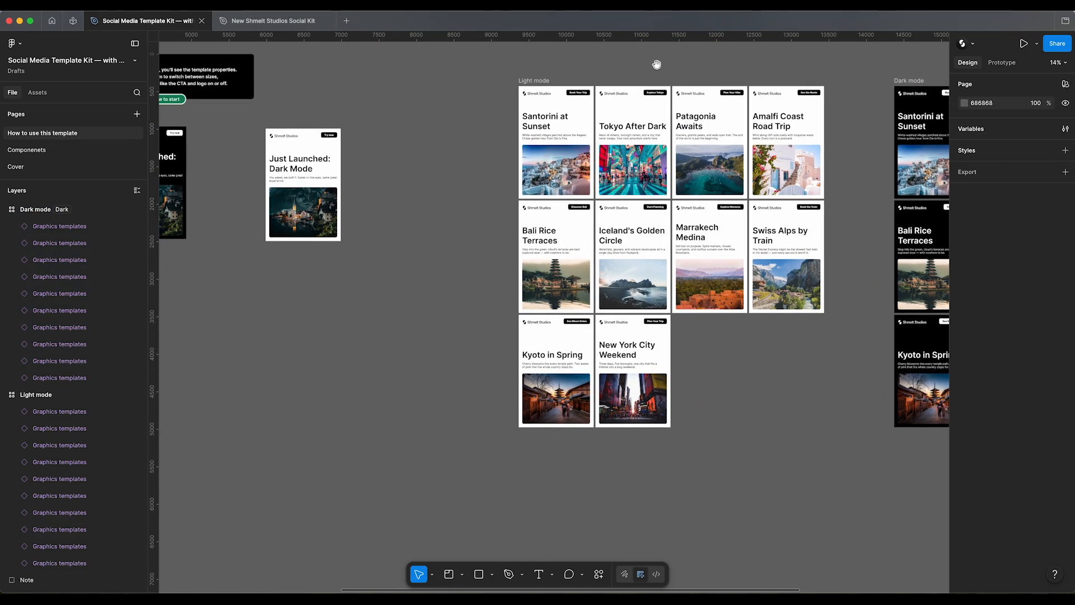
click(532, 81)
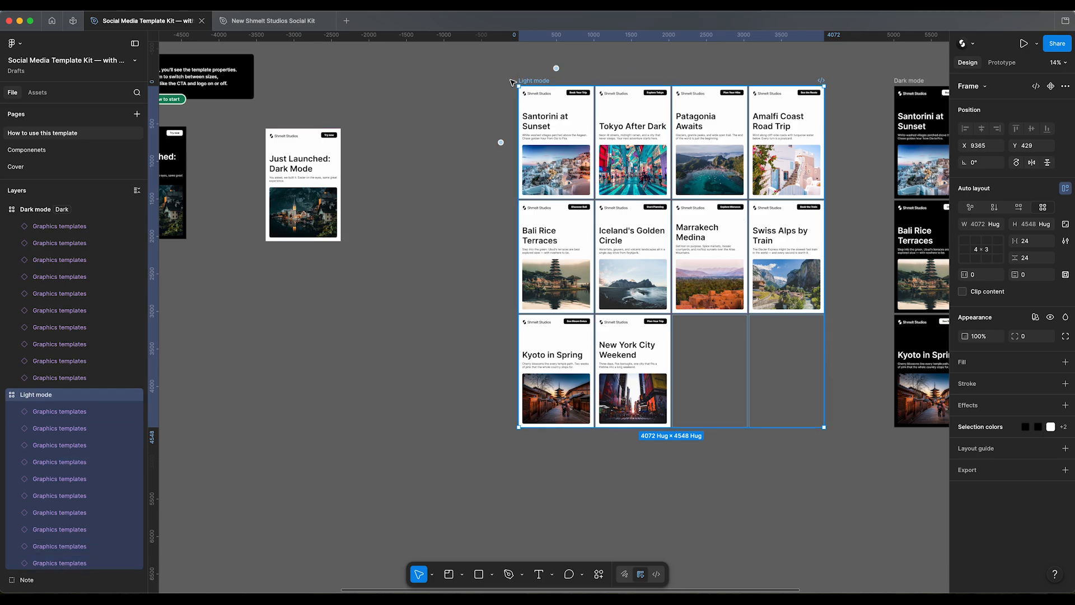
scroll(515, 369, down, 5)
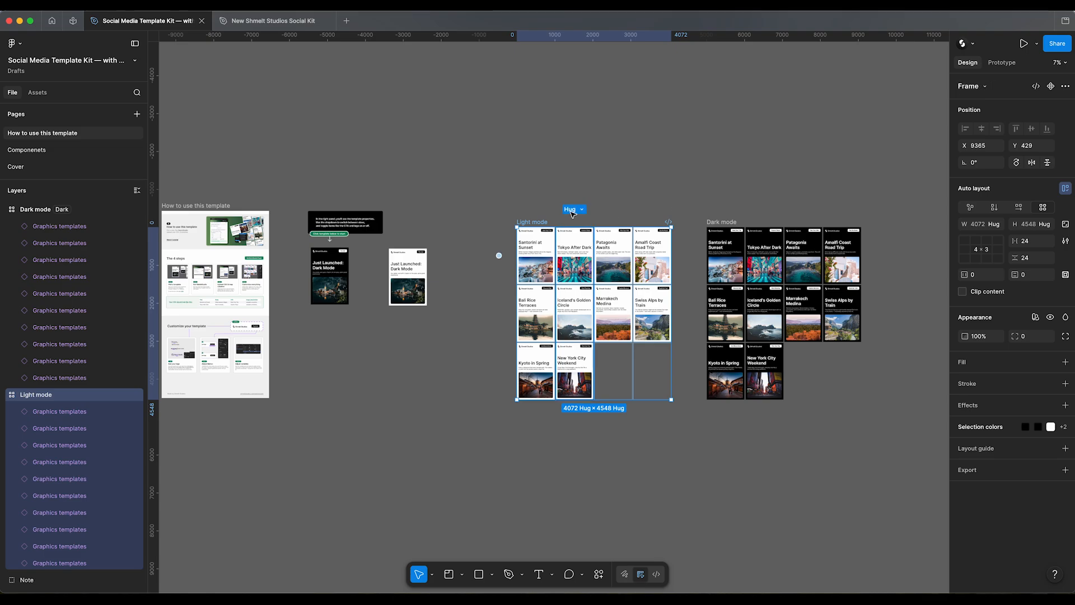
click(63, 413)
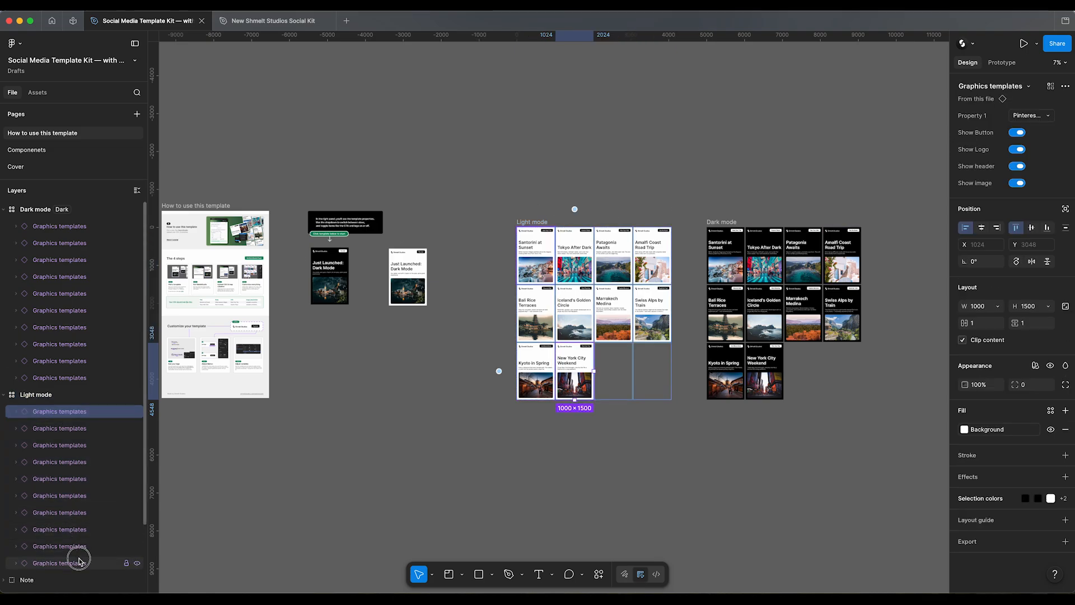
shift+click(79, 562)
click(1029, 115)
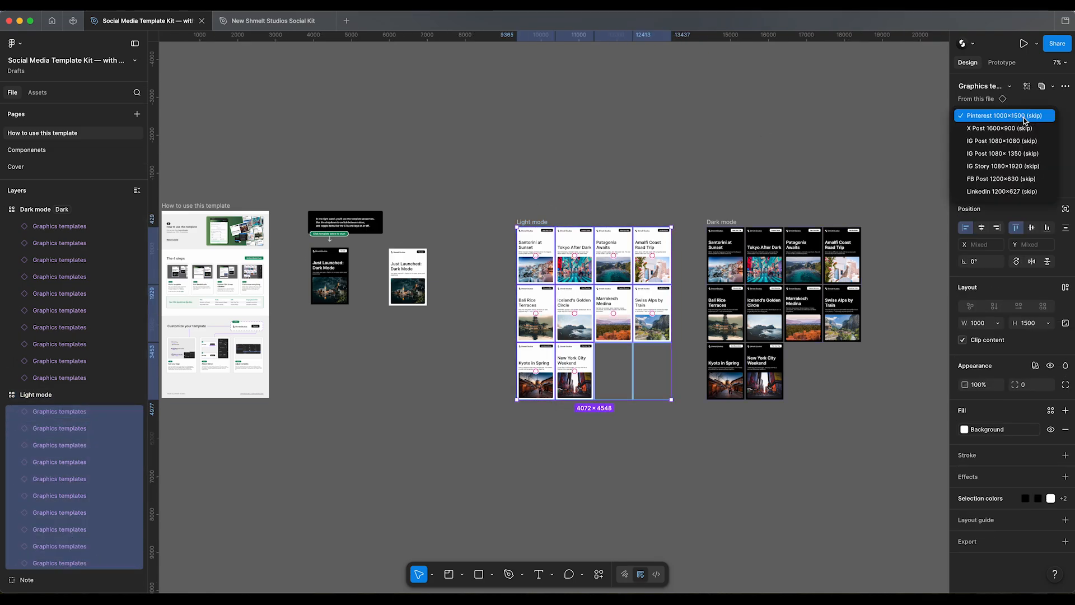
click(1018, 140)
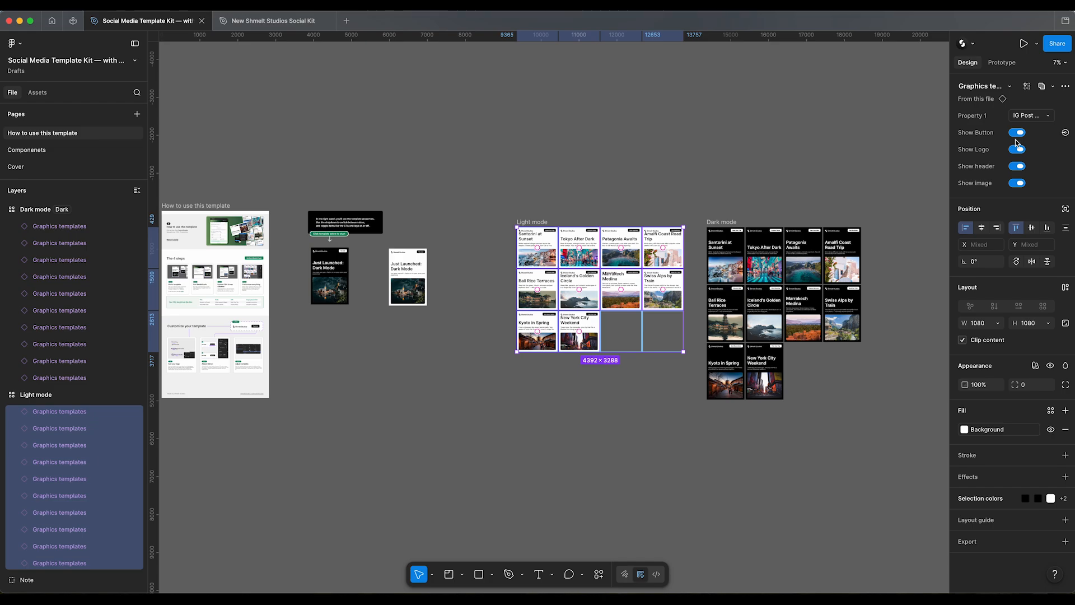
click(1018, 184)
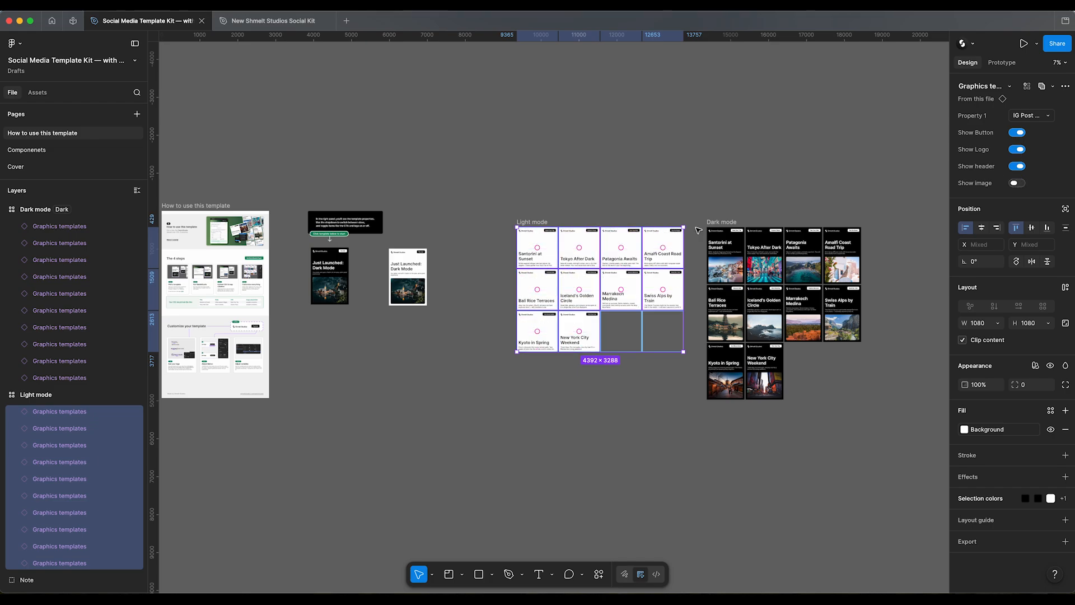
scroll(653, 253, up, 5)
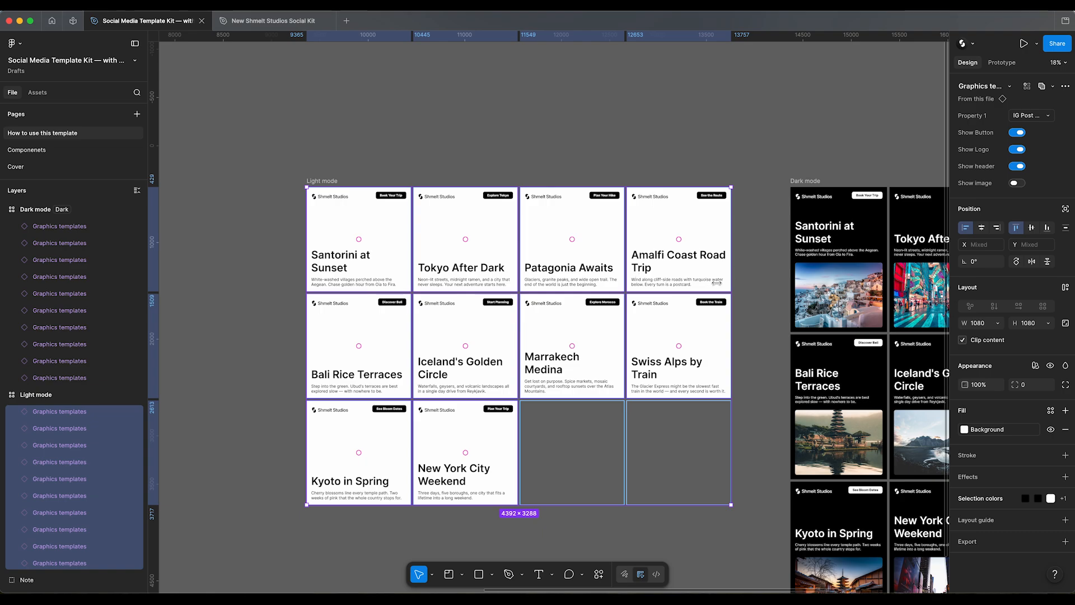
Step: Set the Light mode frame's Color Mode to Dark and hide the button on all the designs inside it
click(313, 181)
click(1035, 317)
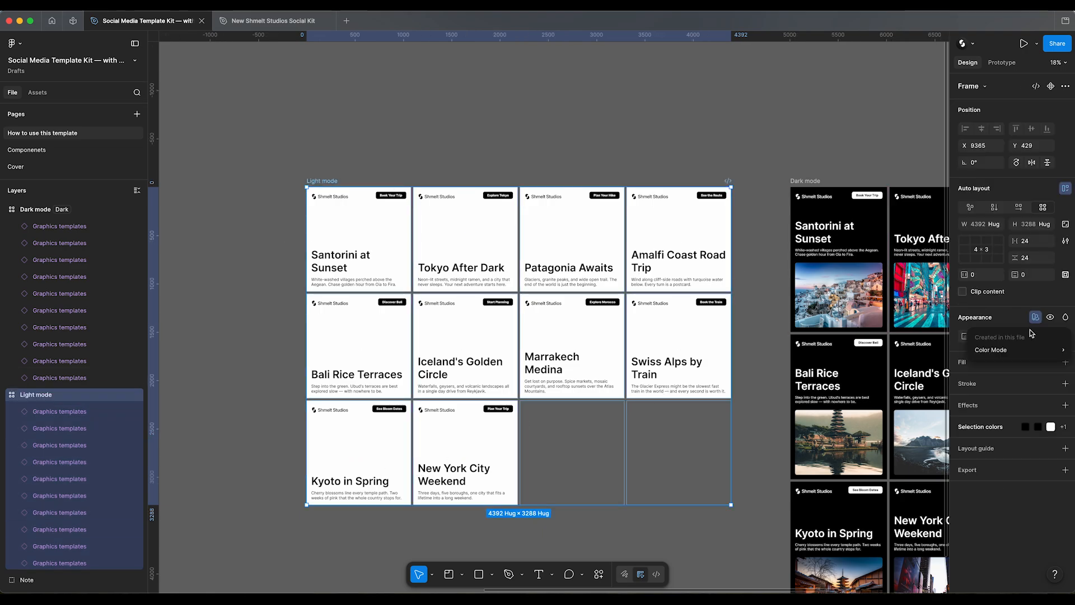
mouse_move(1031, 351)
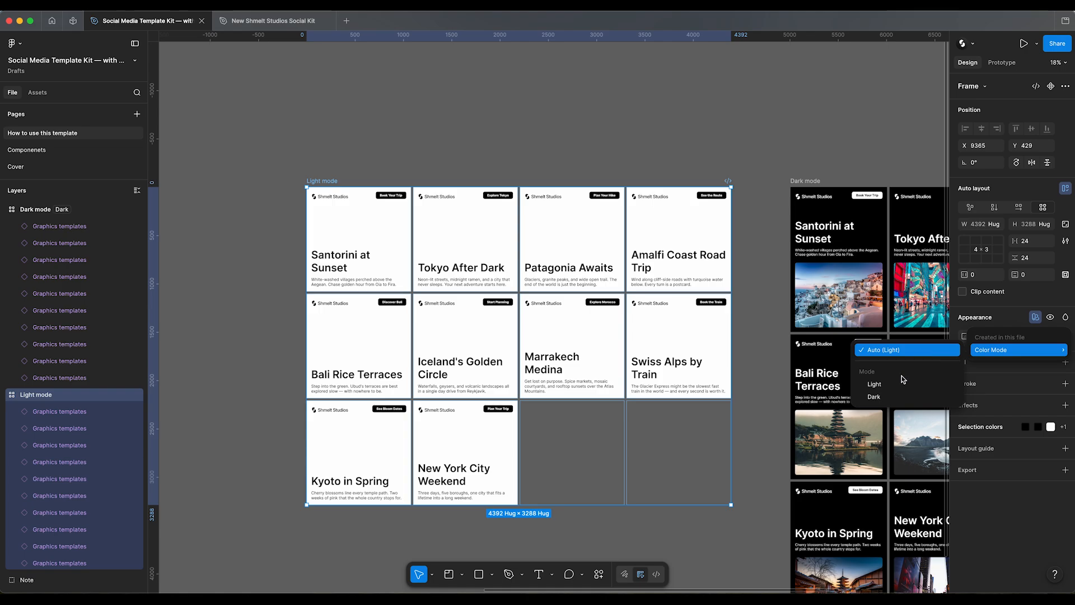
click(874, 397)
key(Return)
click(1018, 133)
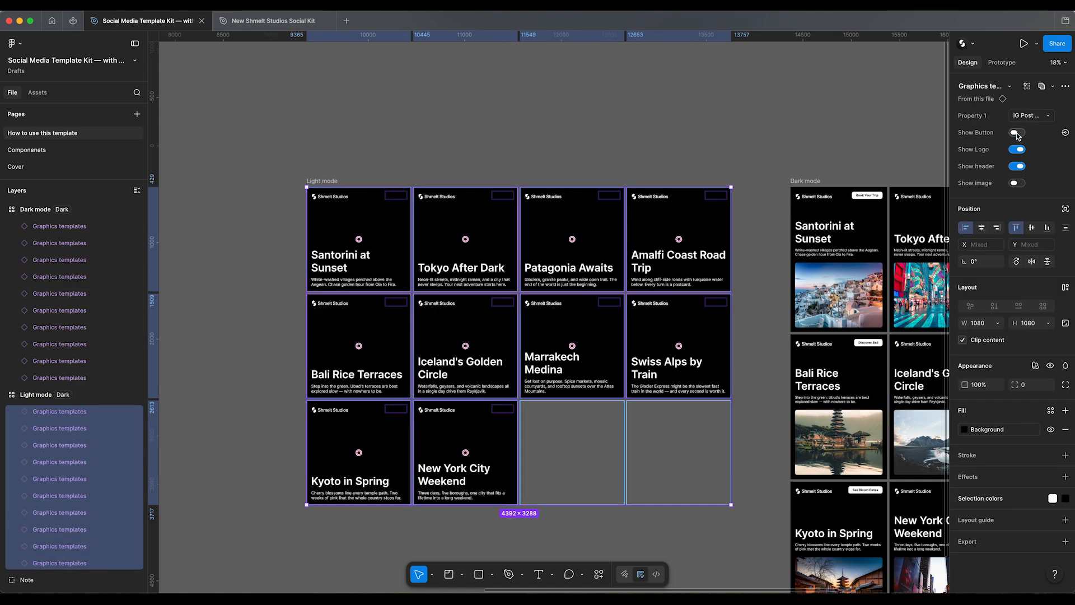
Step: Change all designs in the Light mode frame to the Pinterest 1000×1500 size and show their images
click(1017, 183)
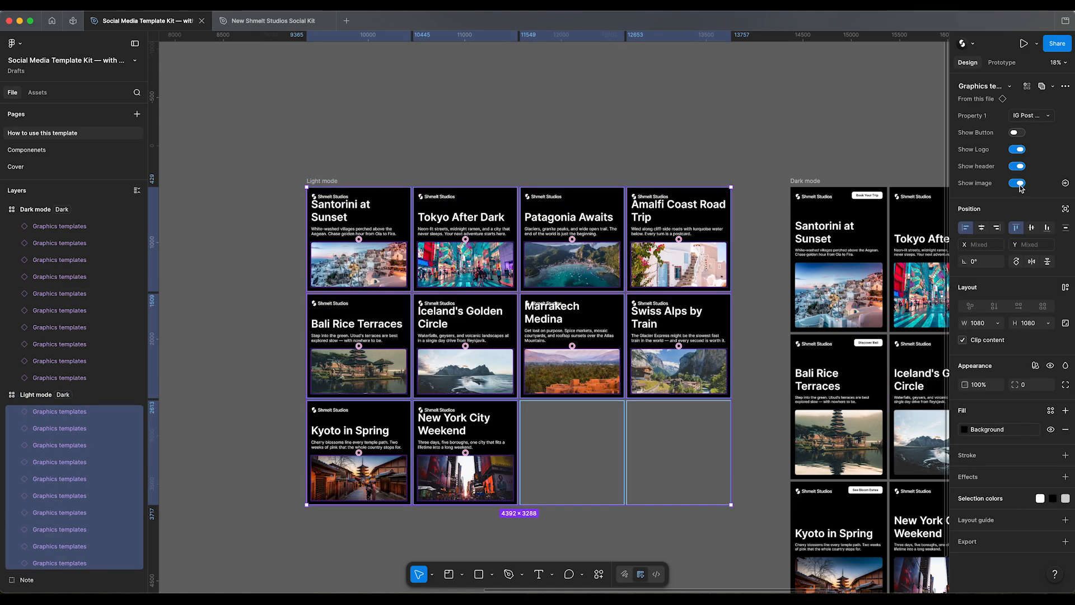
click(1019, 185)
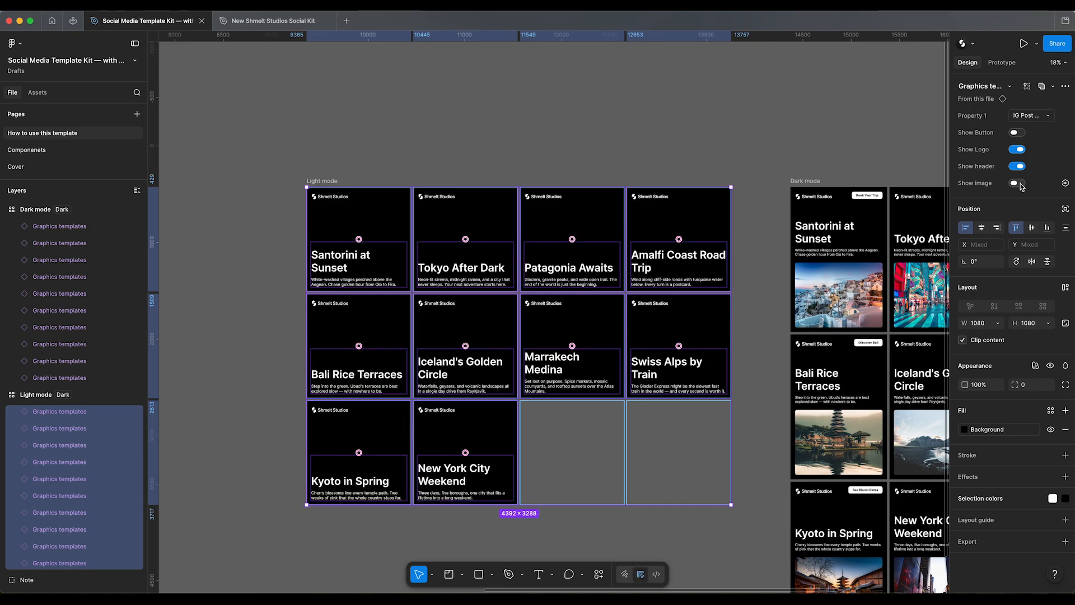
click(1023, 116)
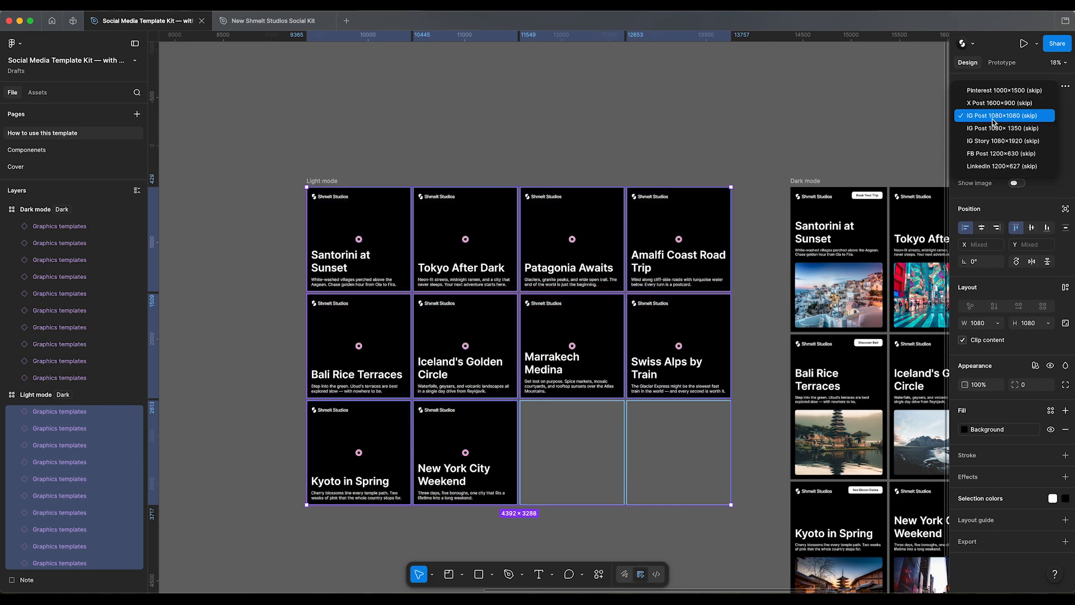
click(1003, 82)
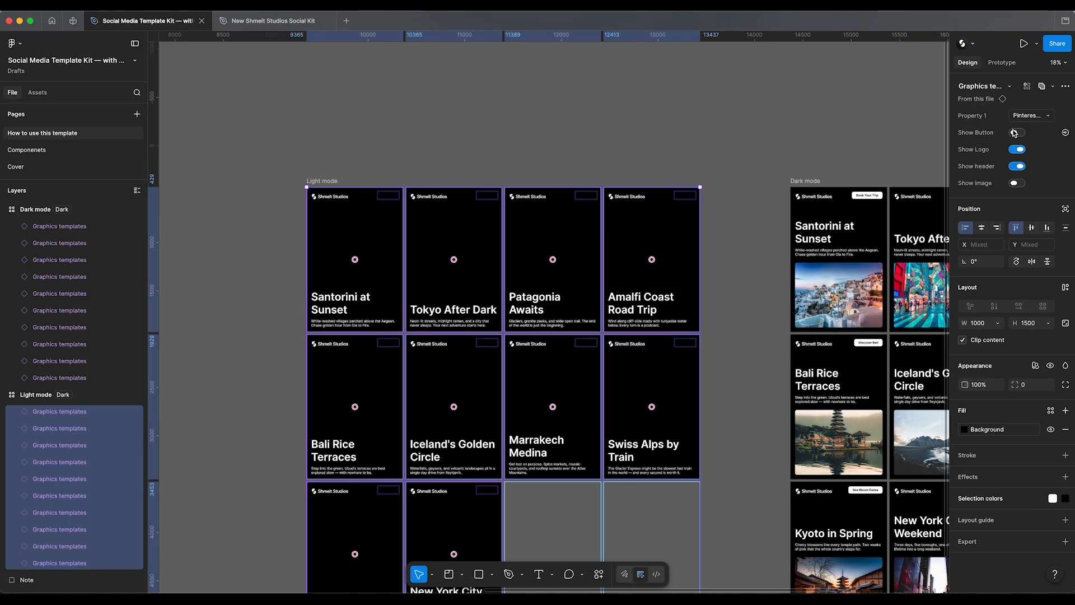
click(1017, 184)
click(532, 112)
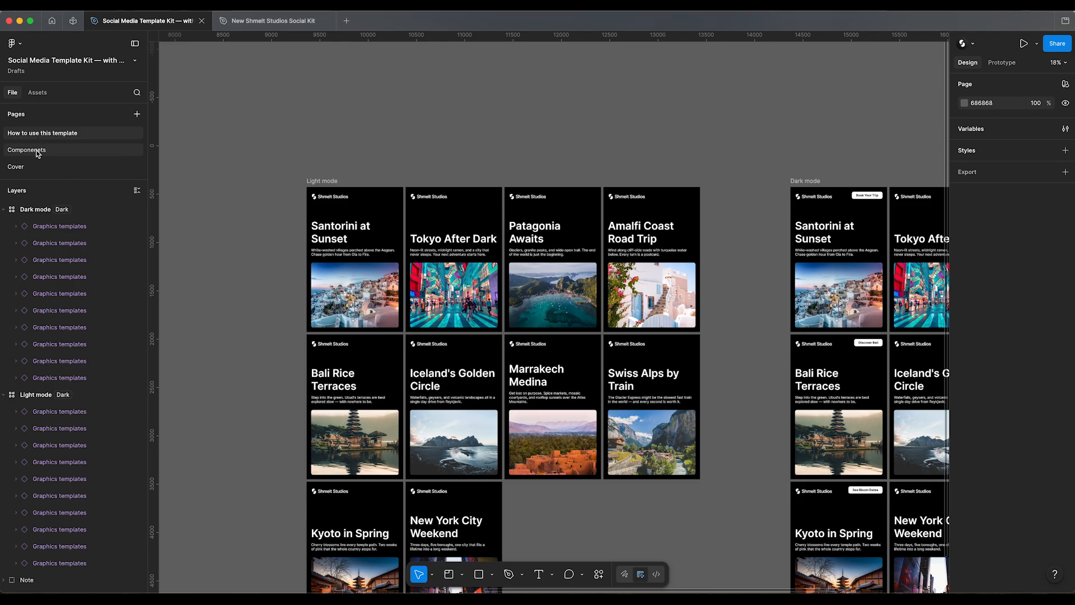
Step: On the Componenets page, set the corner radius of the image containers in all template variants to 200
click(38, 149)
click(431, 213)
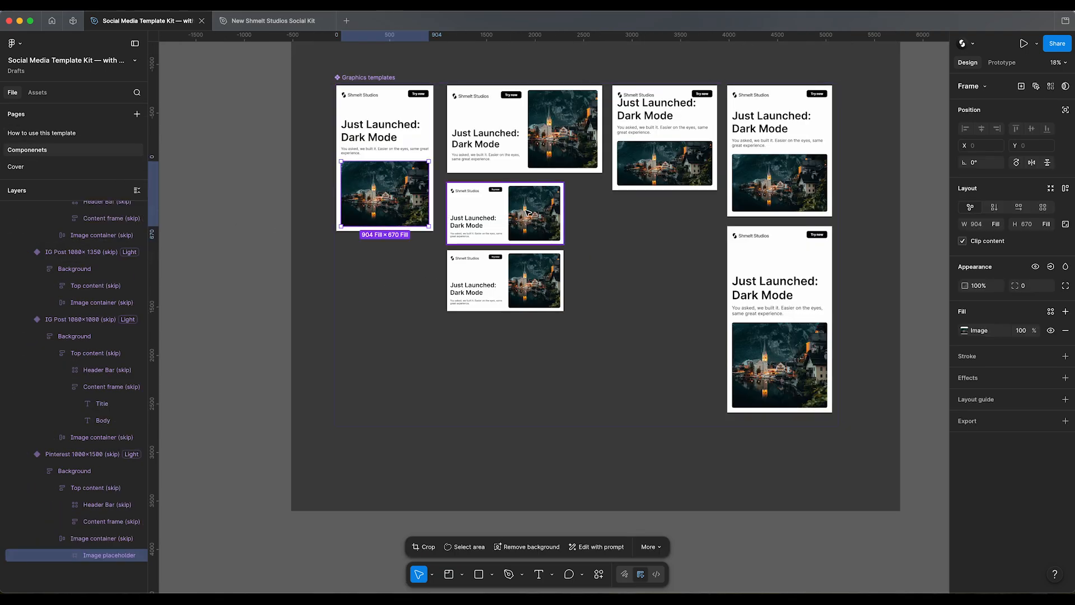
click(1051, 86)
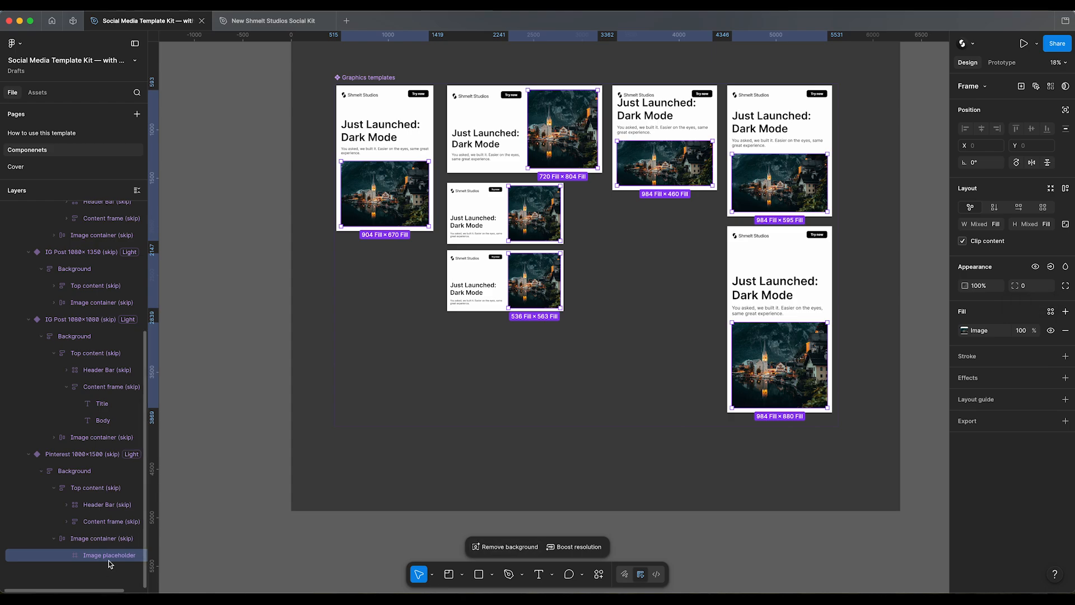
click(96, 539)
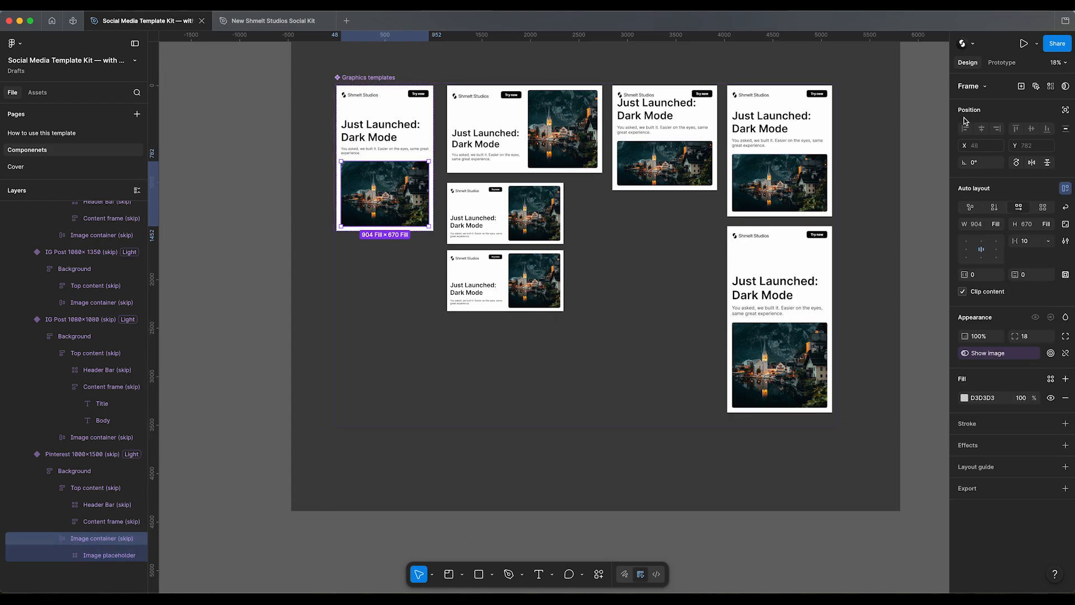
click(1051, 87)
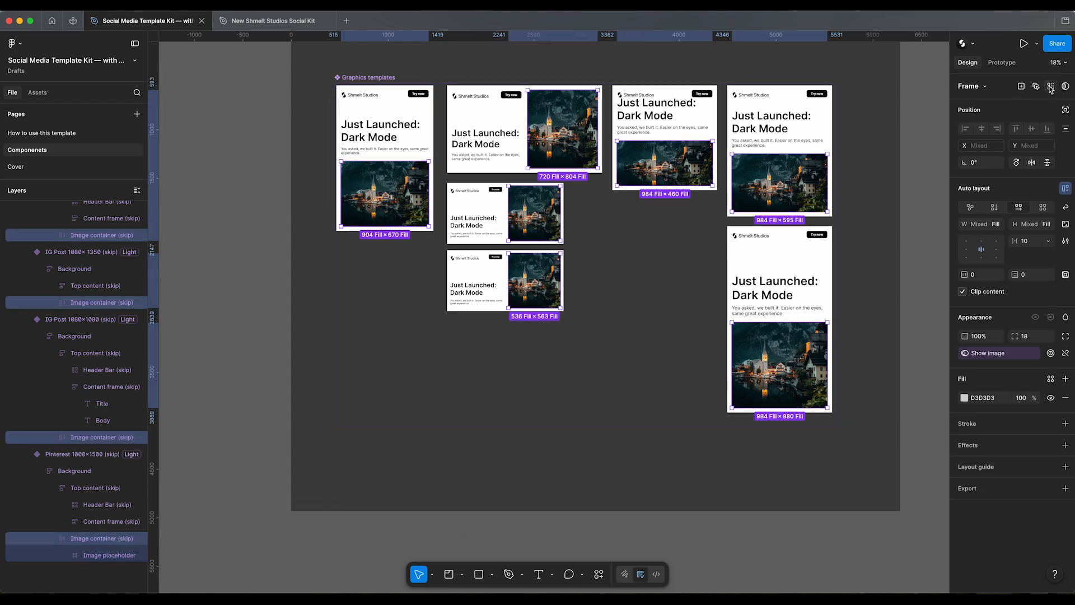
click(1044, 338)
text(200)
key(Return)
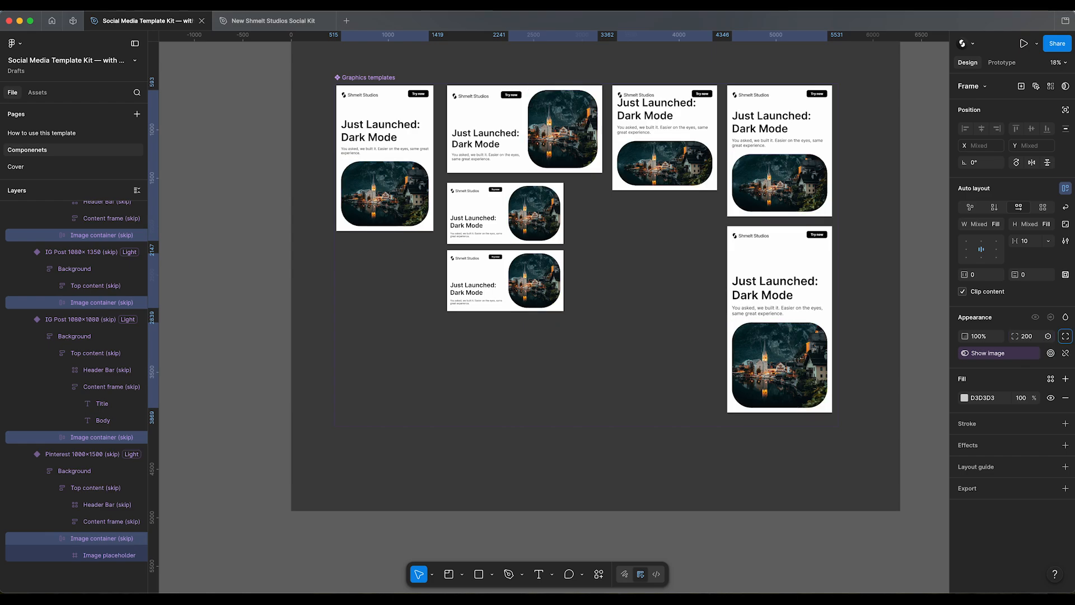
Step: Return to the How to use this template page and set the Dark mode frame's Color Mode to Light
click(56, 134)
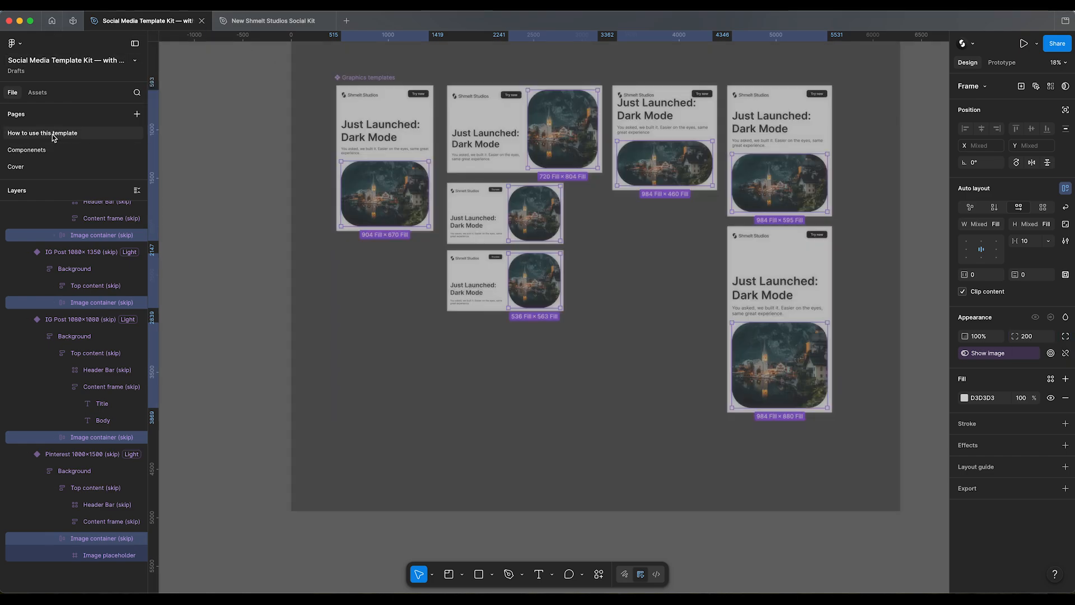
click(365, 107)
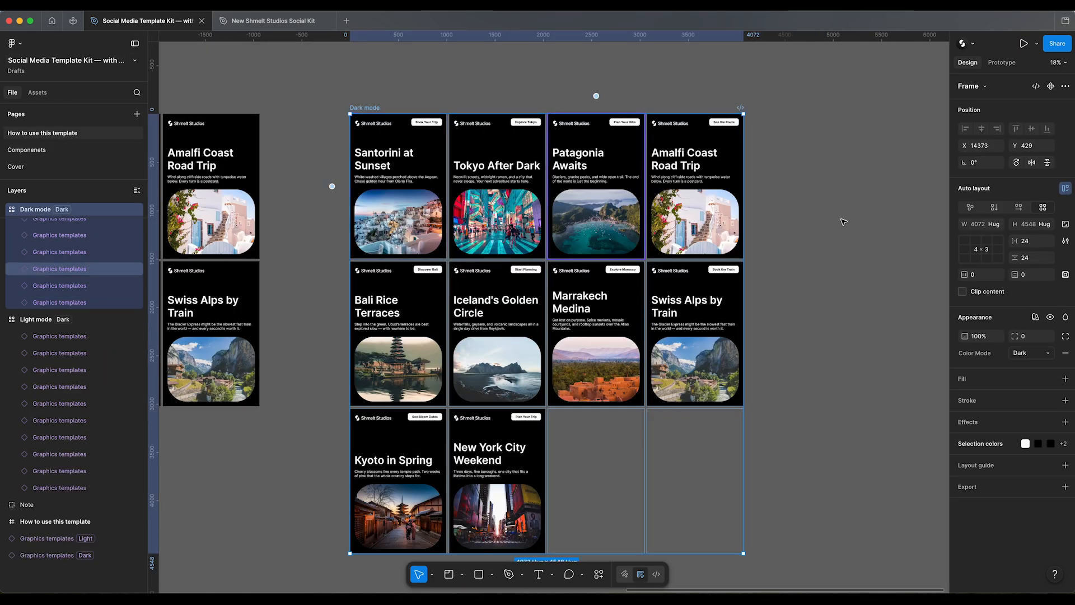
click(1034, 354)
click(1023, 340)
click(881, 347)
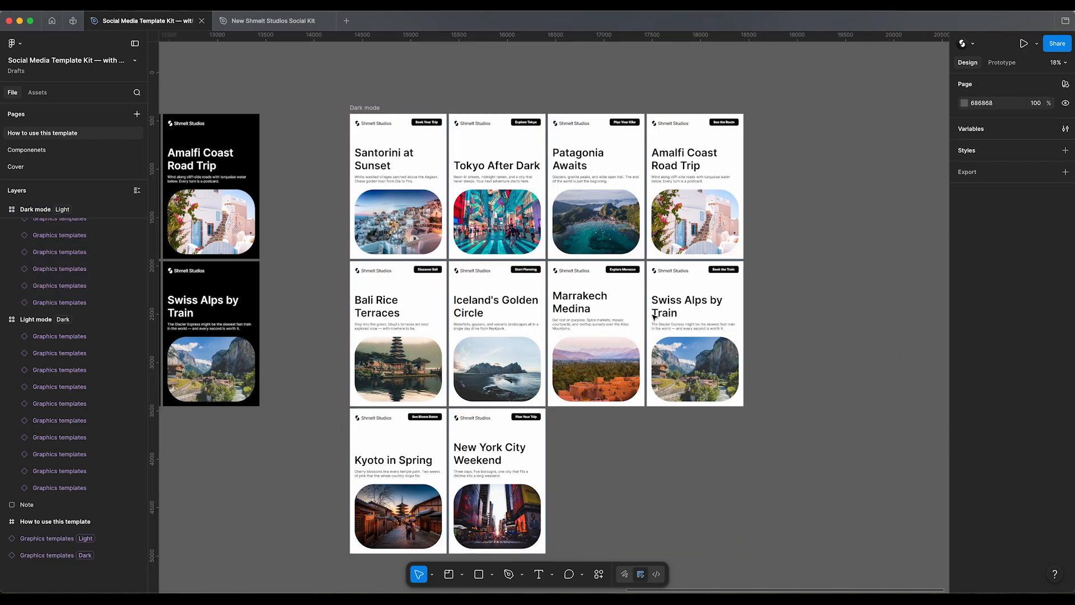
Step: Bring both the Light mode and Dark mode frames into view and open the BatchStudio plugin
scroll(629, 269, left, 5)
scroll(546, 293, down, 3)
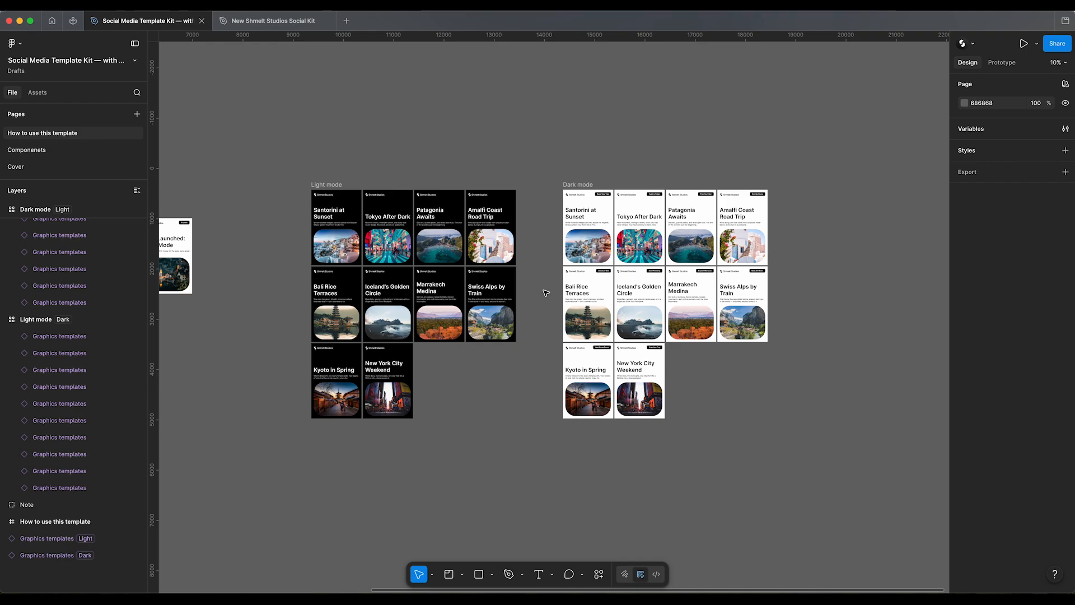
click(599, 574)
click(476, 437)
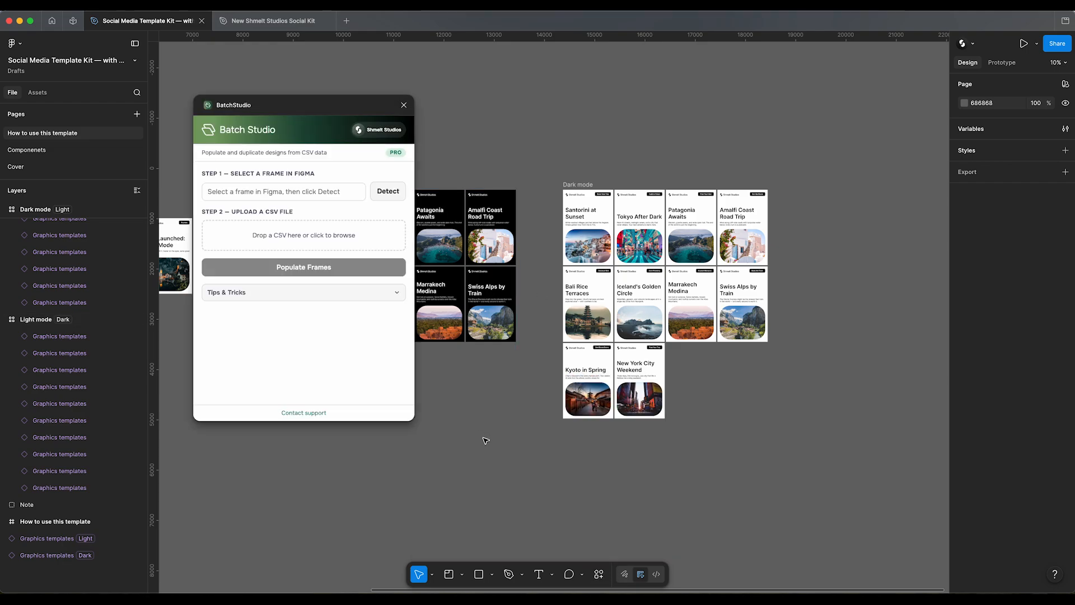